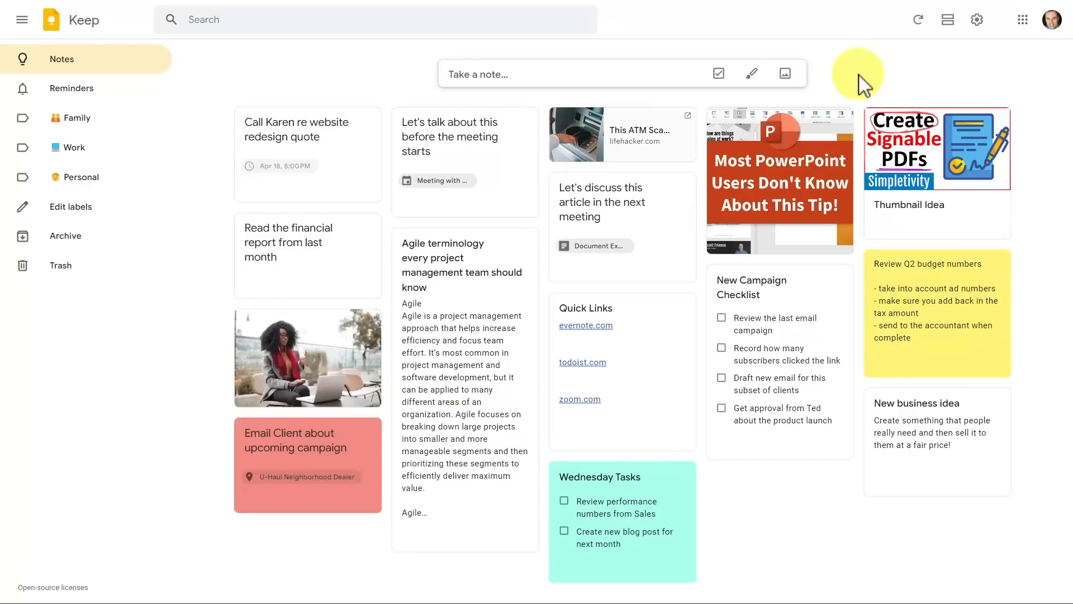
# - Create a note with the text "New note" and give it the title "Title 1"
pyautogui.click(545, 79)
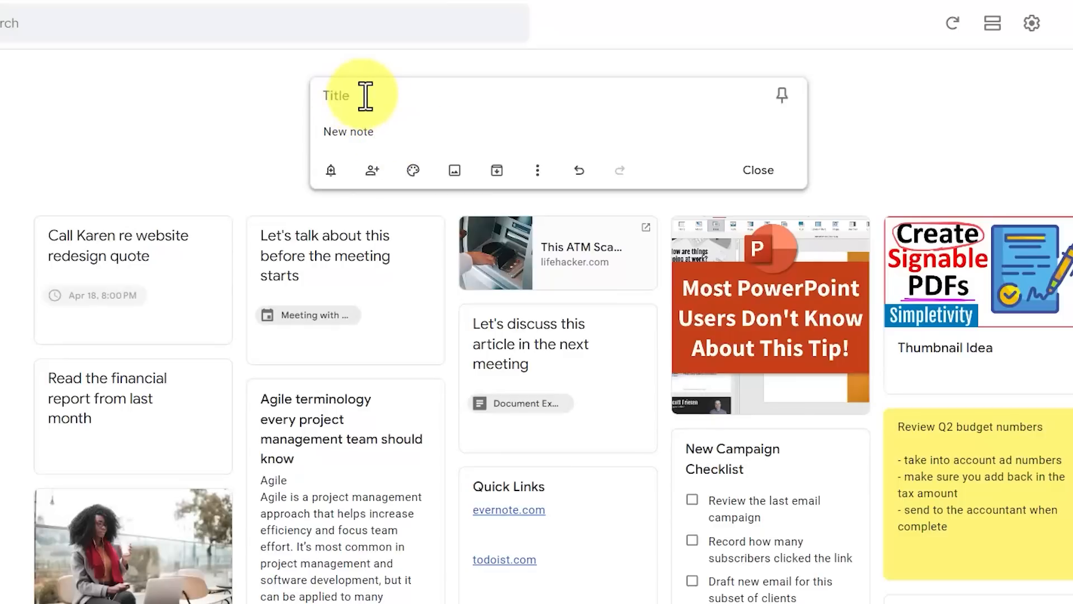
pyautogui.click(767, 171)
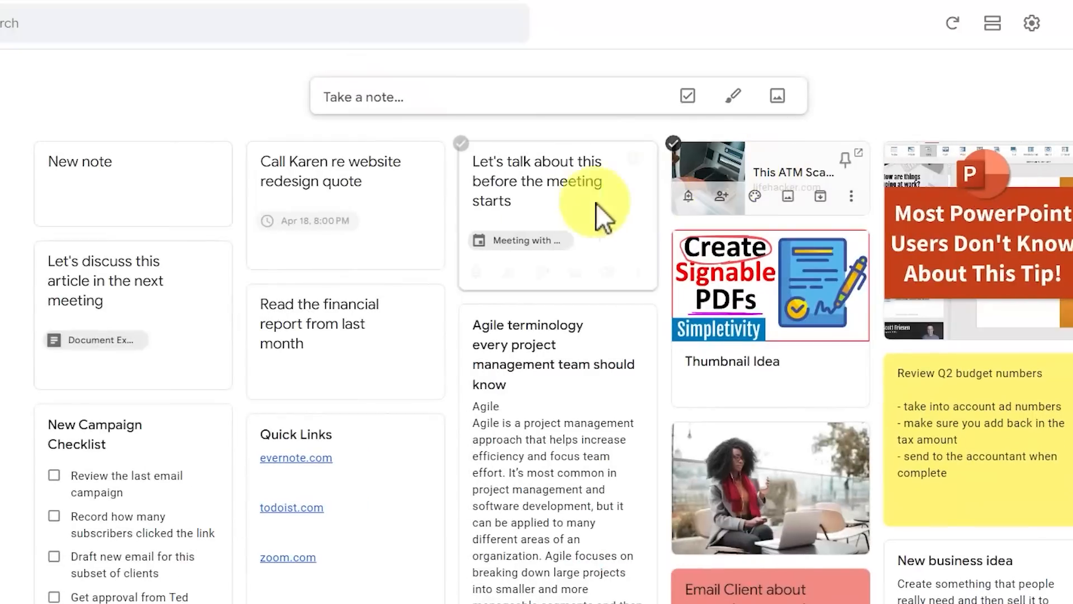
pyautogui.moveTo(142, 176)
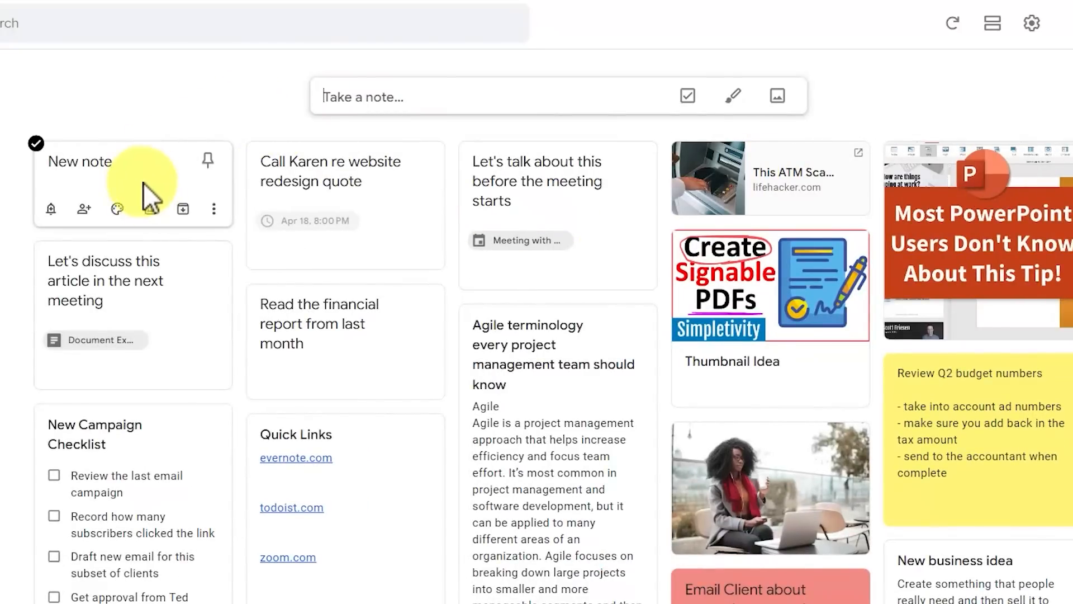
pyautogui.click(105, 166)
pyautogui.click(256, 221)
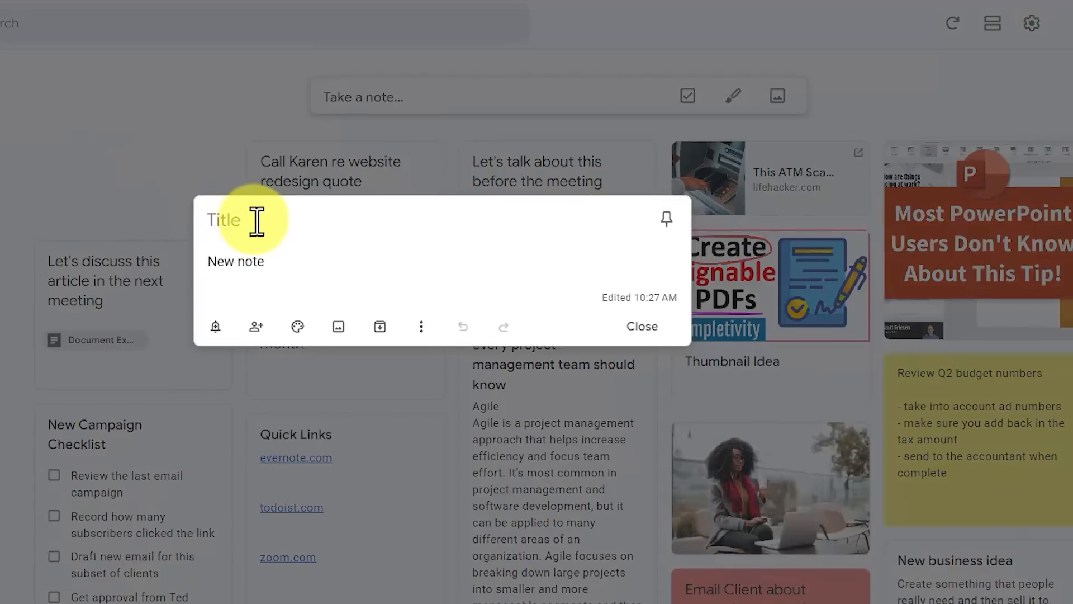
pyautogui.write('Title 1')
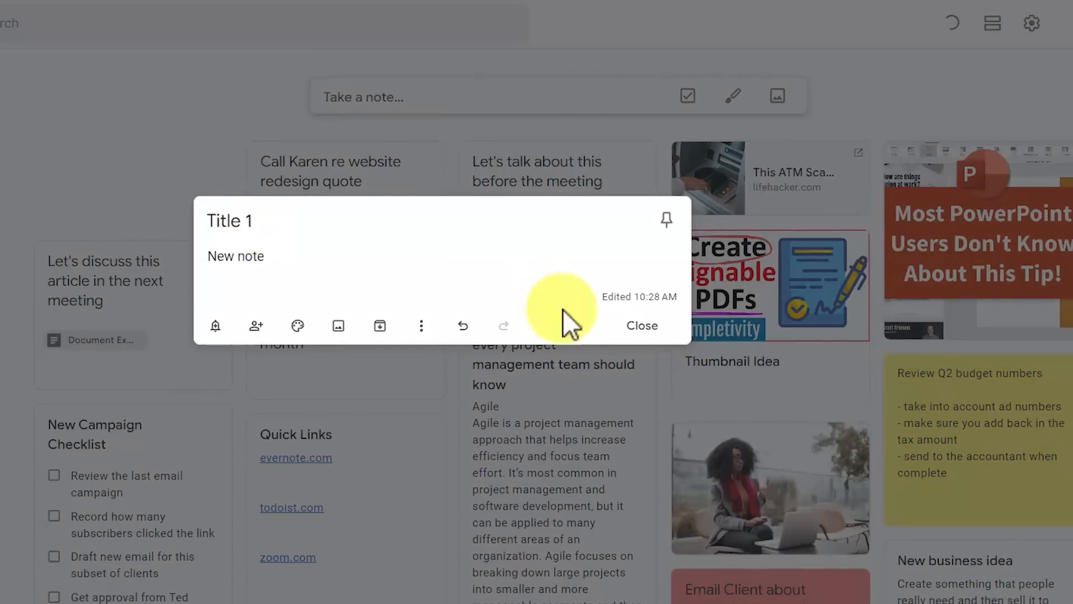
pyautogui.click(640, 325)
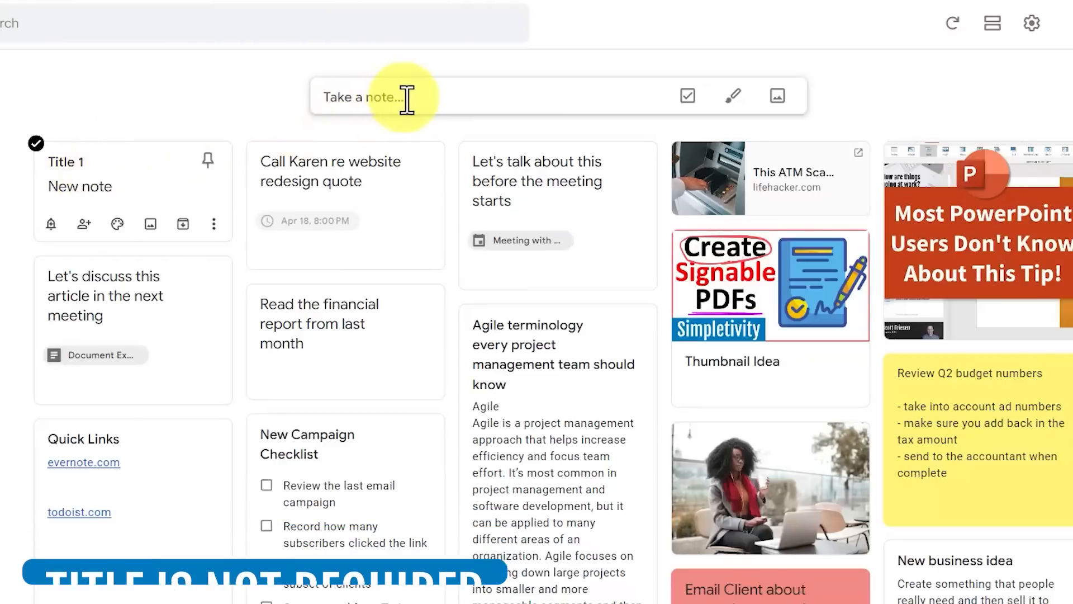
# - View the blank text note editor and the new checklist editor, closing each without adding content
pyautogui.click(407, 98)
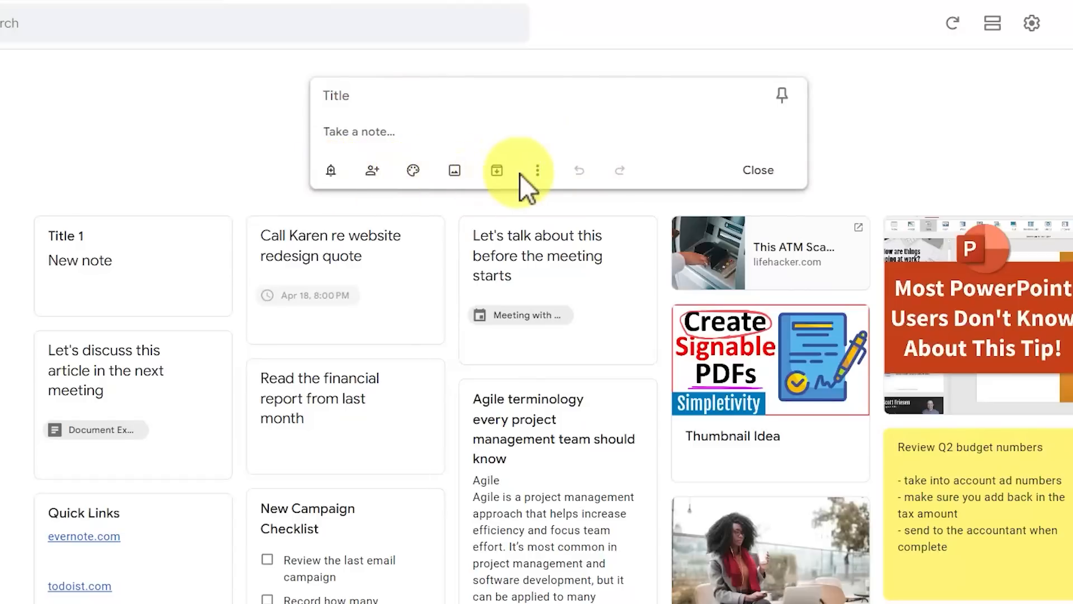
pyautogui.click(758, 170)
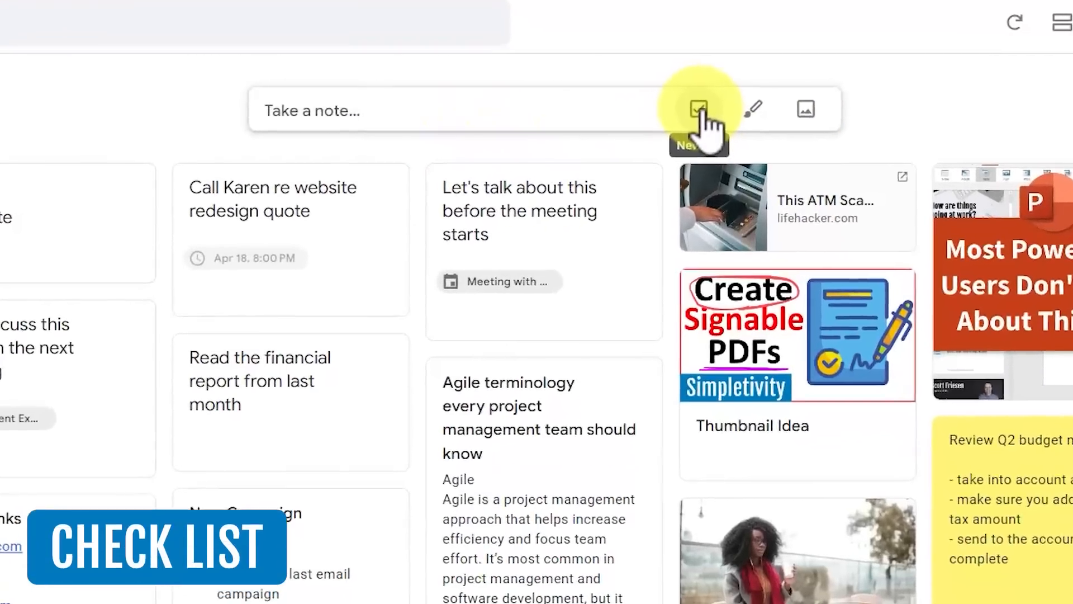
pyautogui.click(689, 98)
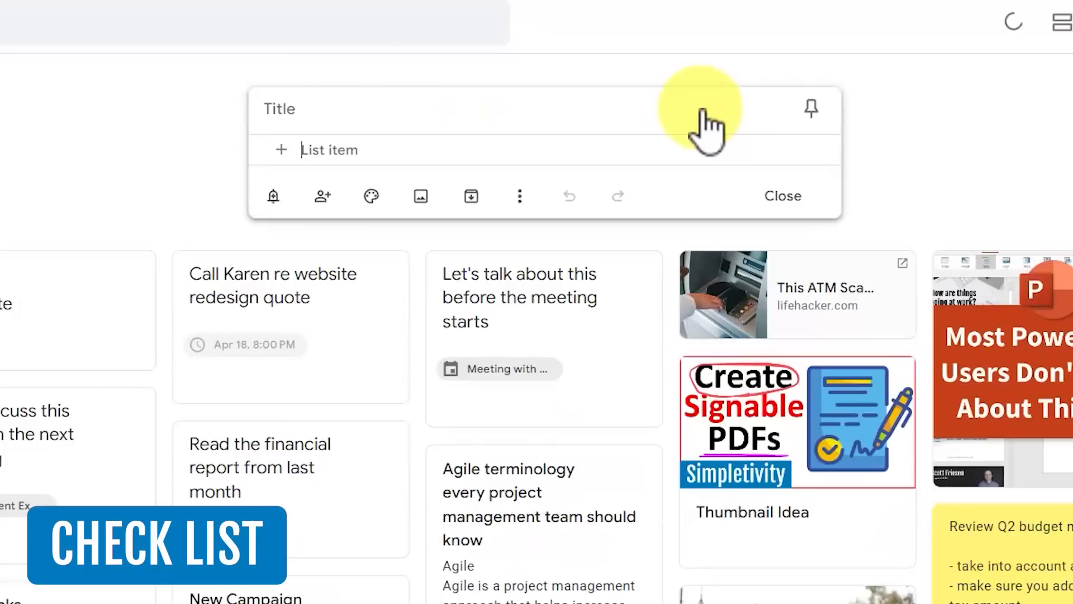
pyautogui.click(773, 200)
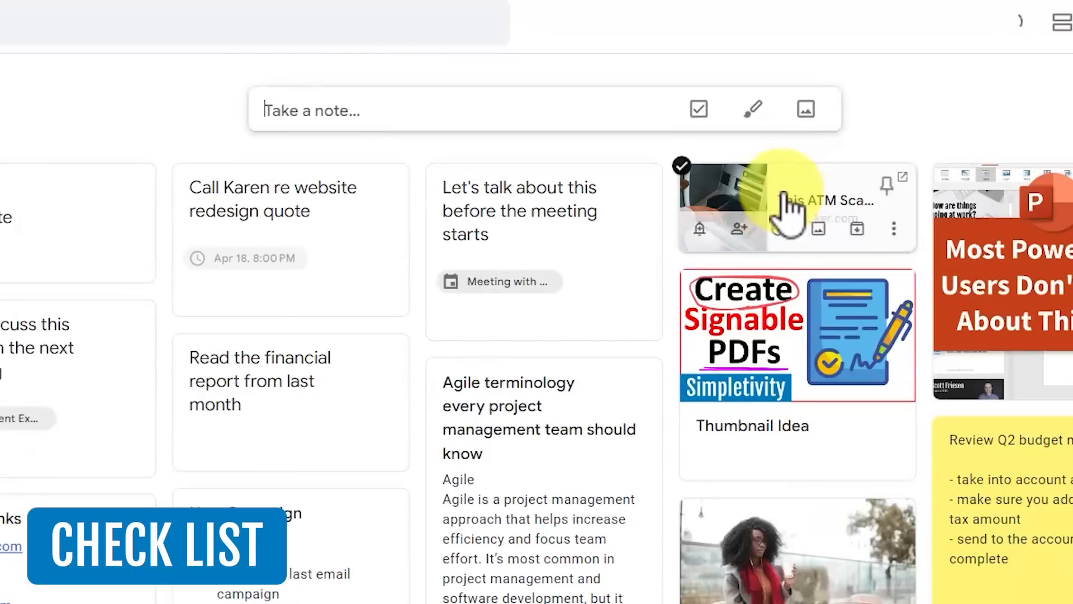
# - View the canvas of a new drawing note and the file picker for a new image note, leaving both without content
pyautogui.click(756, 110)
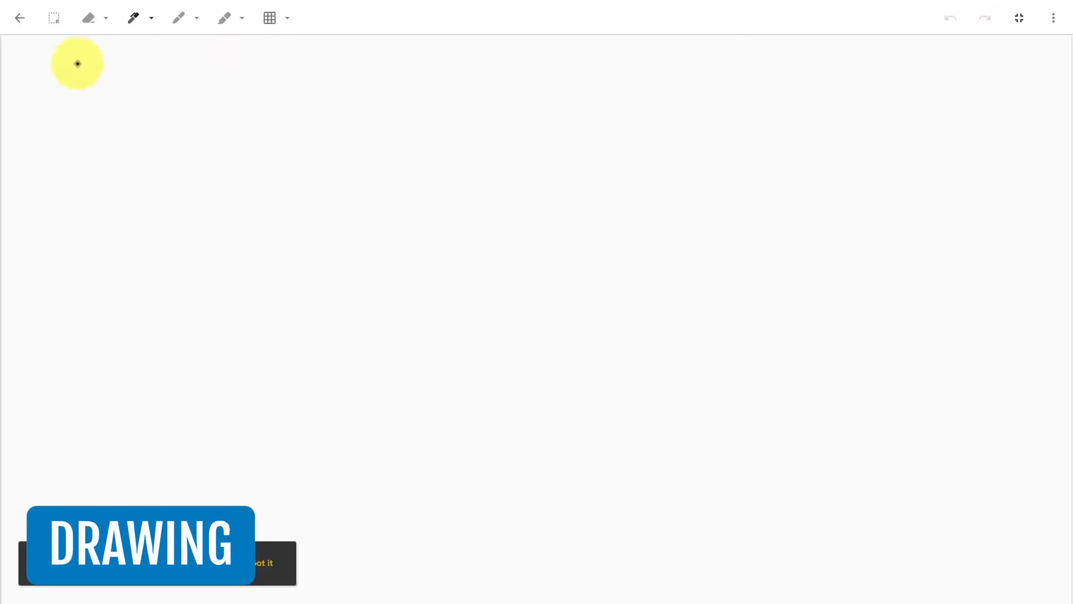
pyautogui.click(20, 18)
pyautogui.click(686, 240)
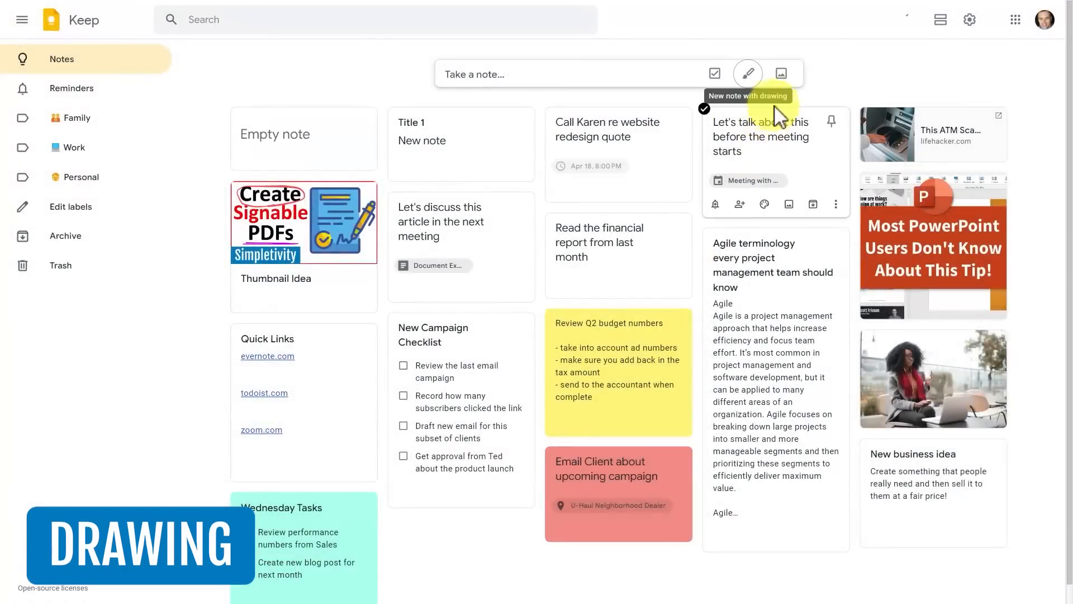
pyautogui.click(783, 76)
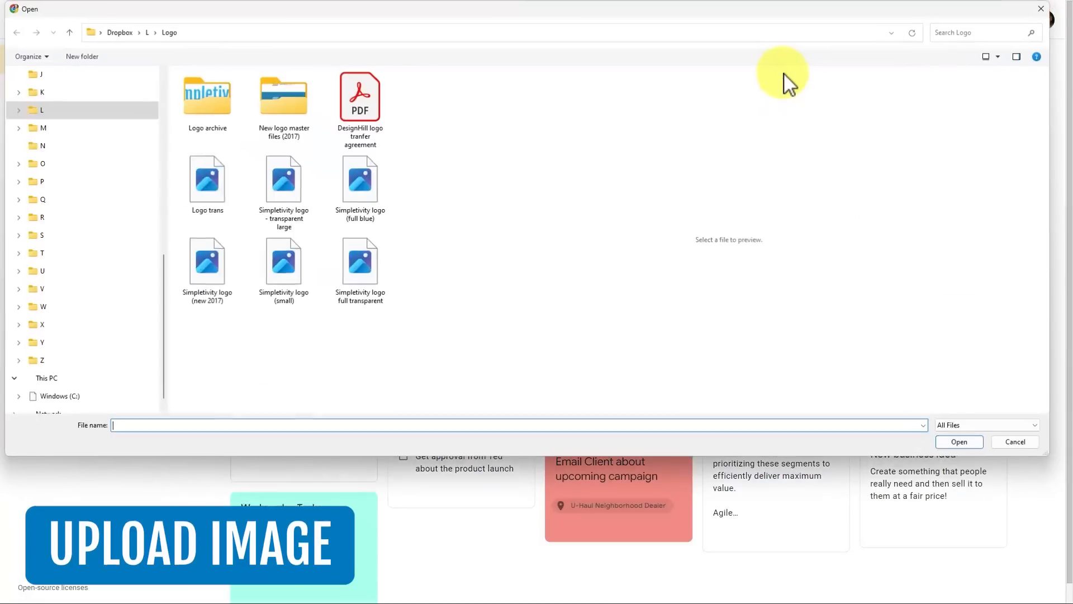
pyautogui.click(1024, 443)
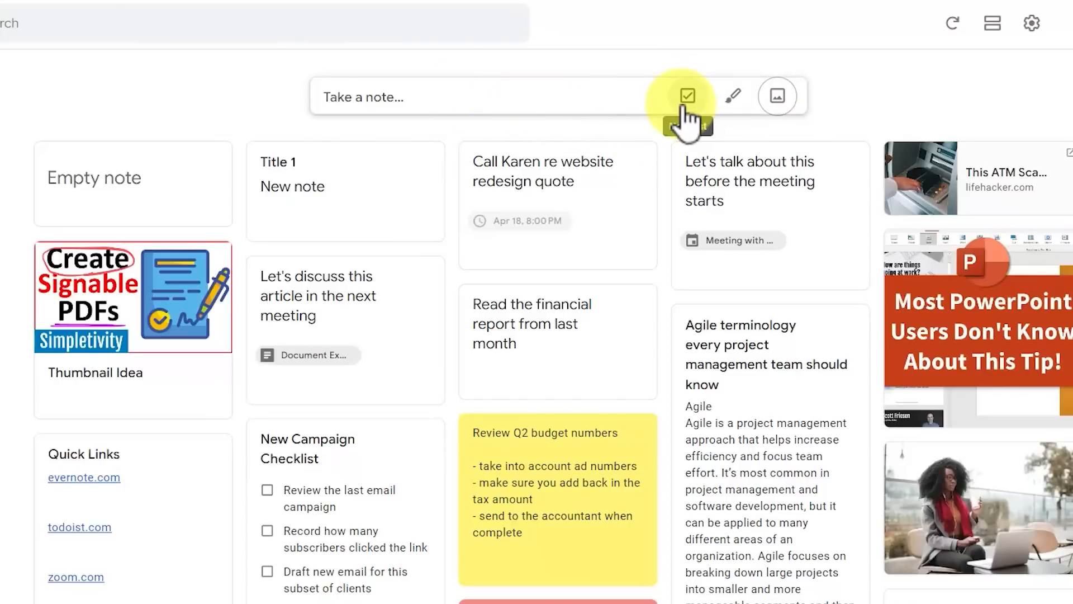
# - Add a non-repeating reminder to the "Title 1" note for Apr 21, 2023 at 8:30 PM and close the note
pyautogui.click(311, 182)
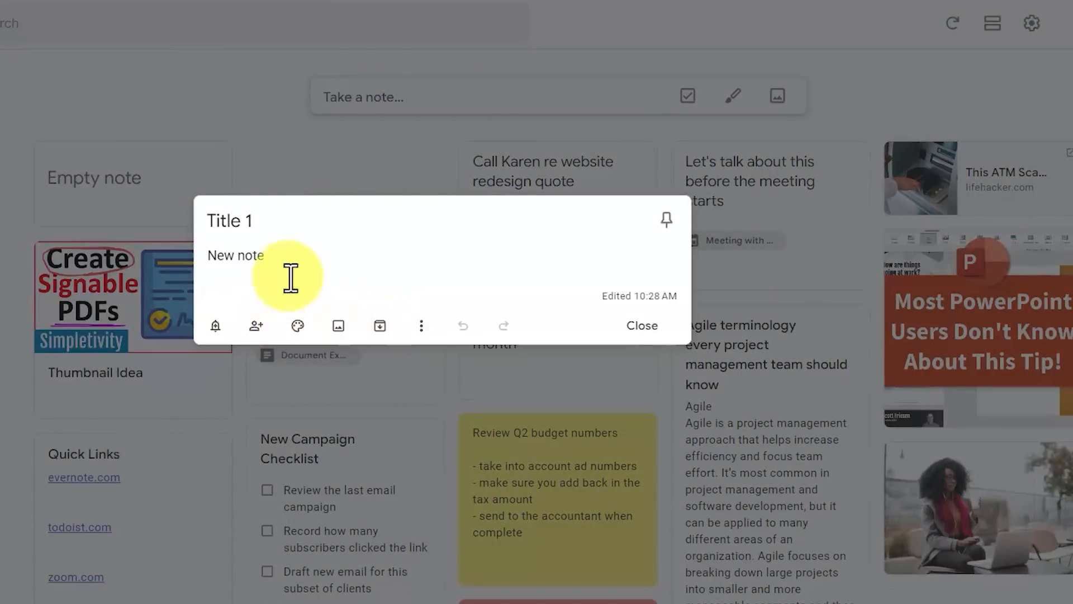
pyautogui.click(217, 328)
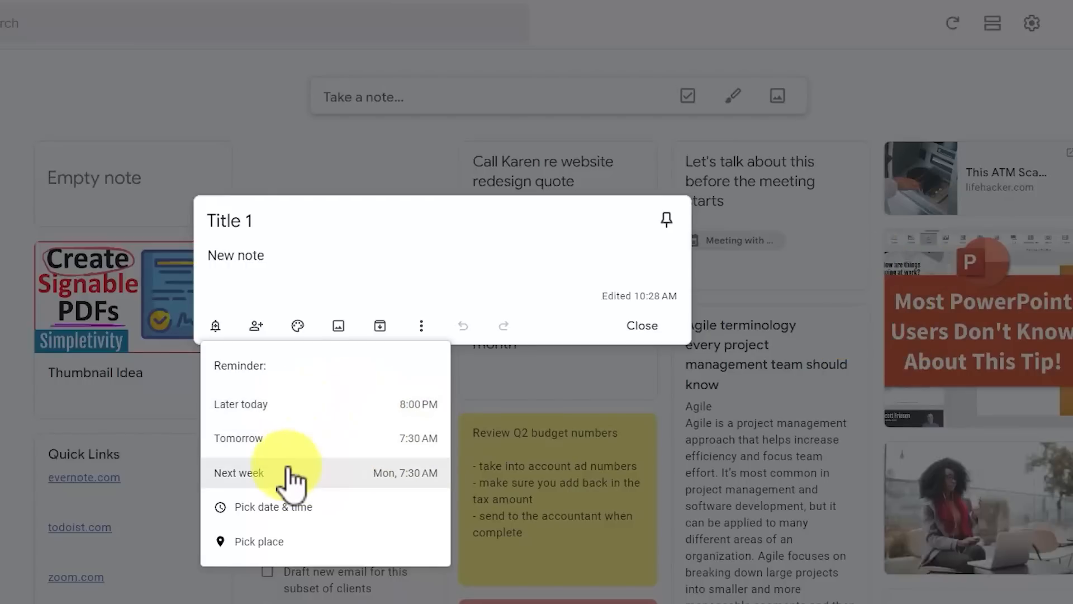
pyautogui.click(258, 514)
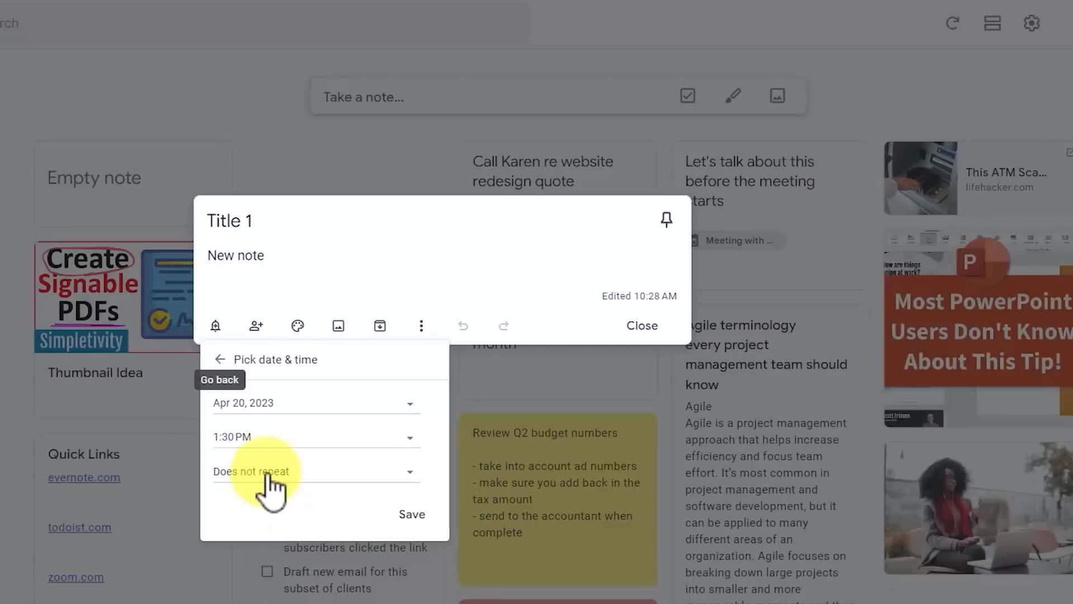
pyautogui.click(273, 404)
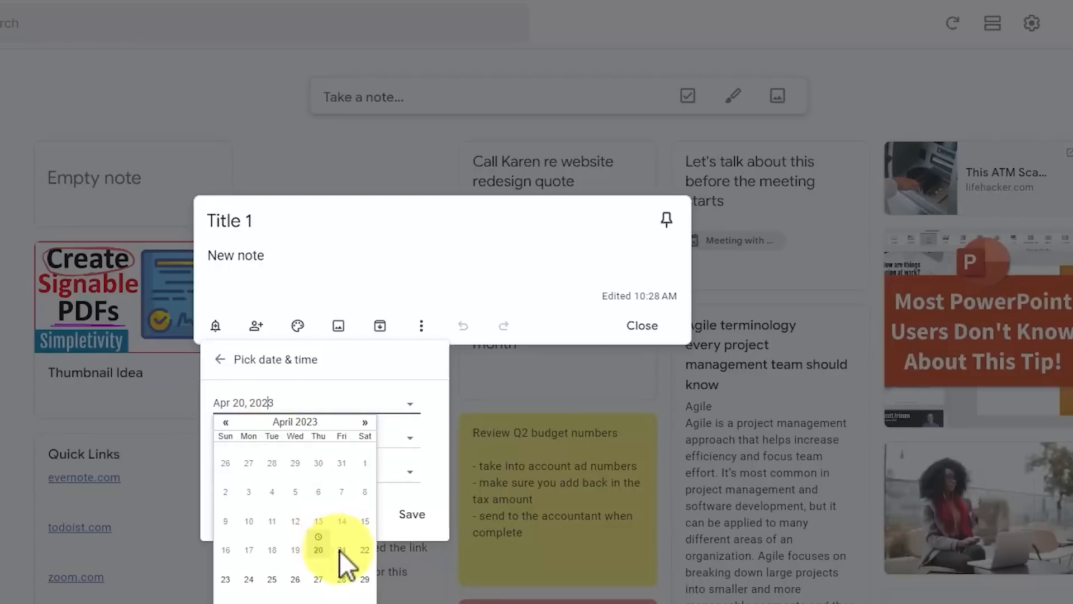
pyautogui.click(340, 549)
pyautogui.click(268, 440)
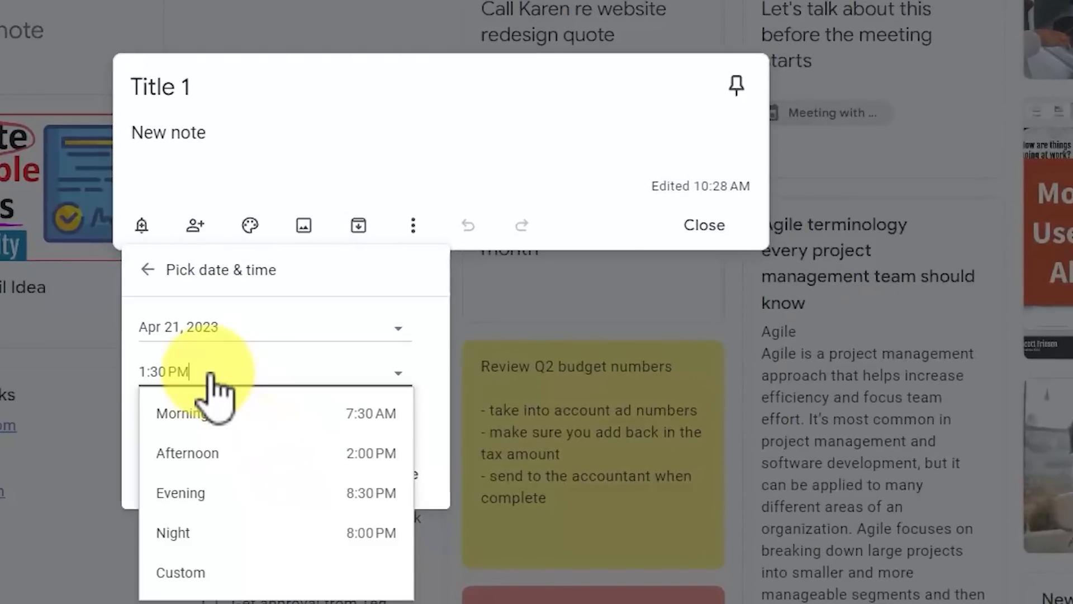
pyautogui.click(208, 493)
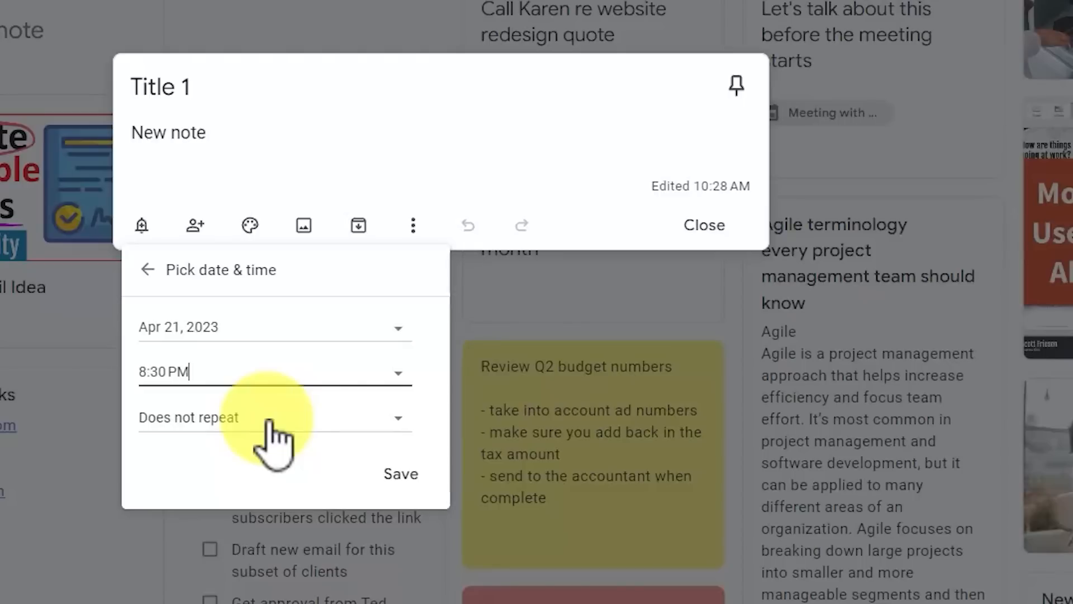
pyautogui.click(402, 475)
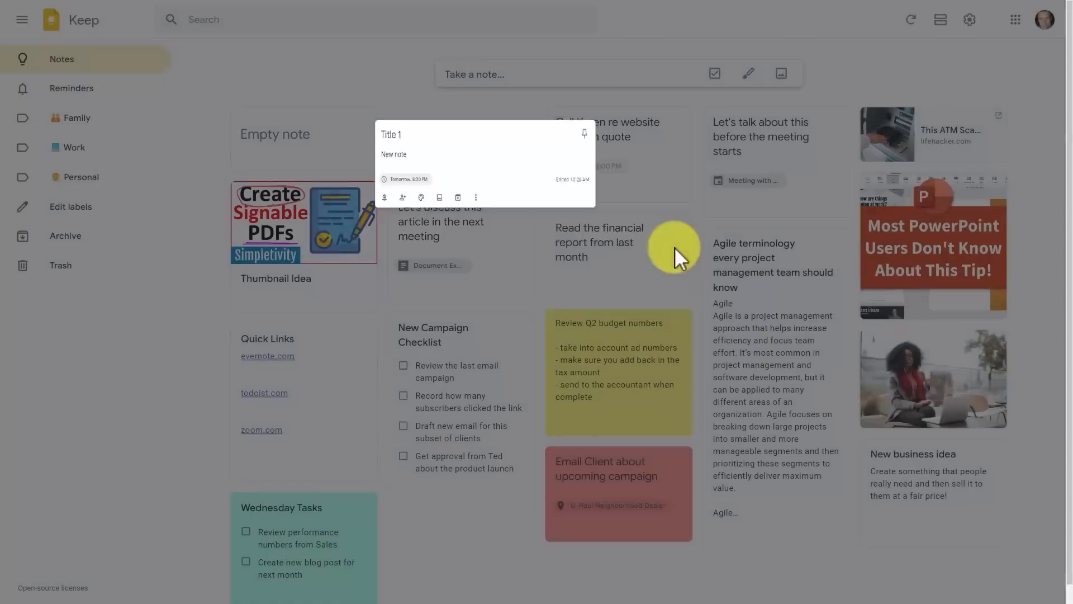
pyautogui.click(675, 247)
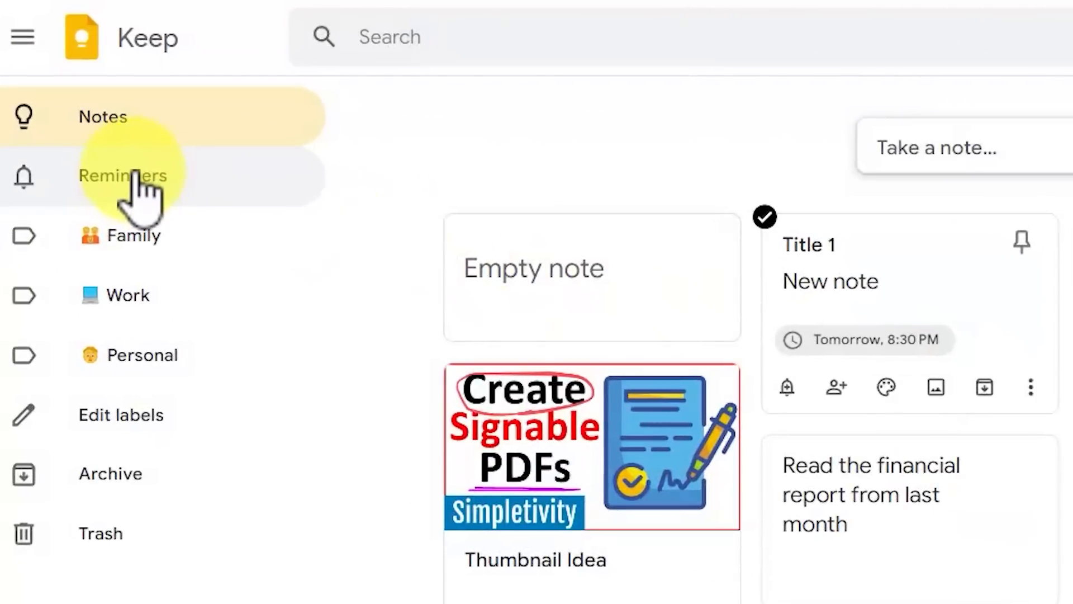
# - Check the list of notes with reminders, and delete the date reminder from the "Title 1" note
pyautogui.click(133, 178)
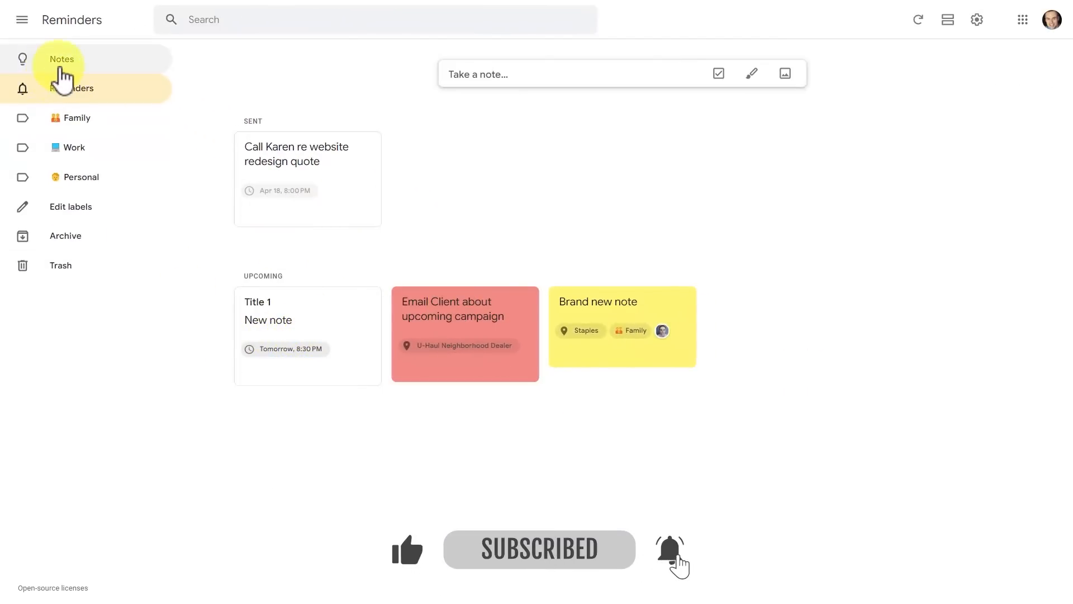
pyautogui.click(63, 67)
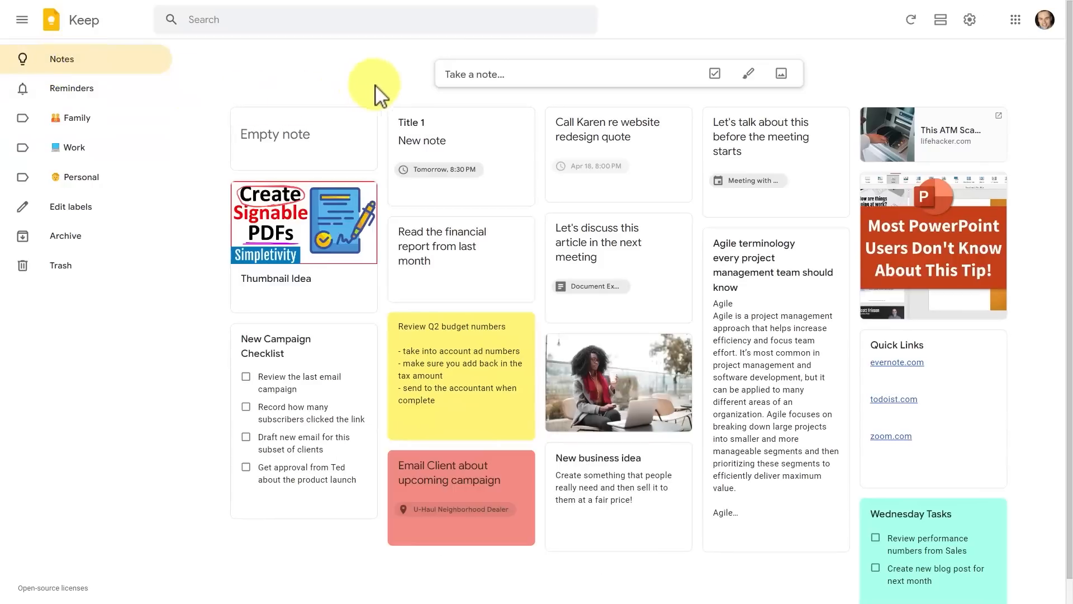
pyautogui.click(440, 143)
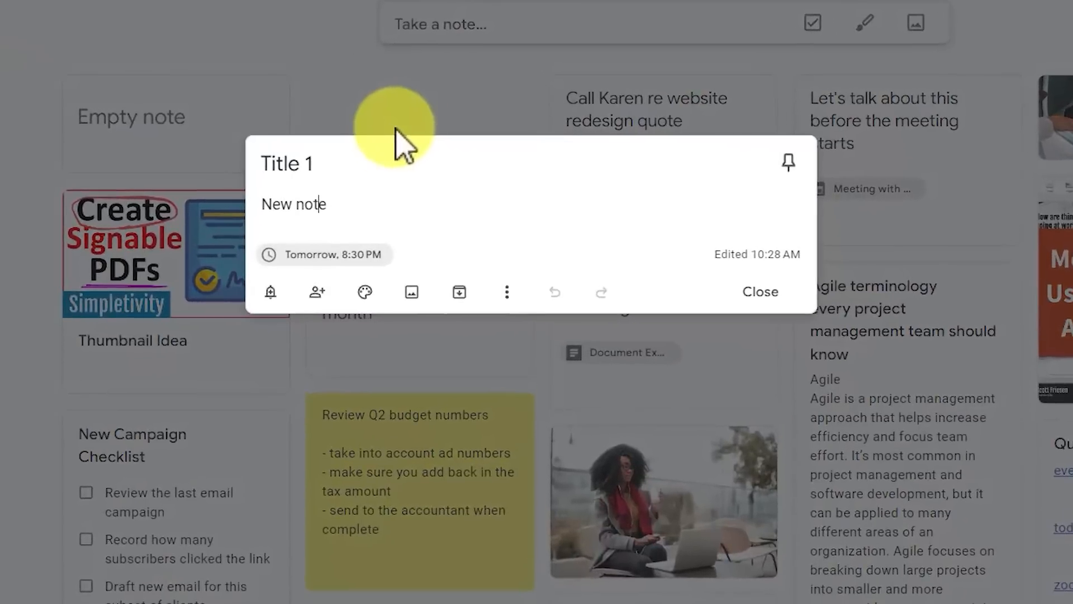
pyautogui.moveTo(370, 256)
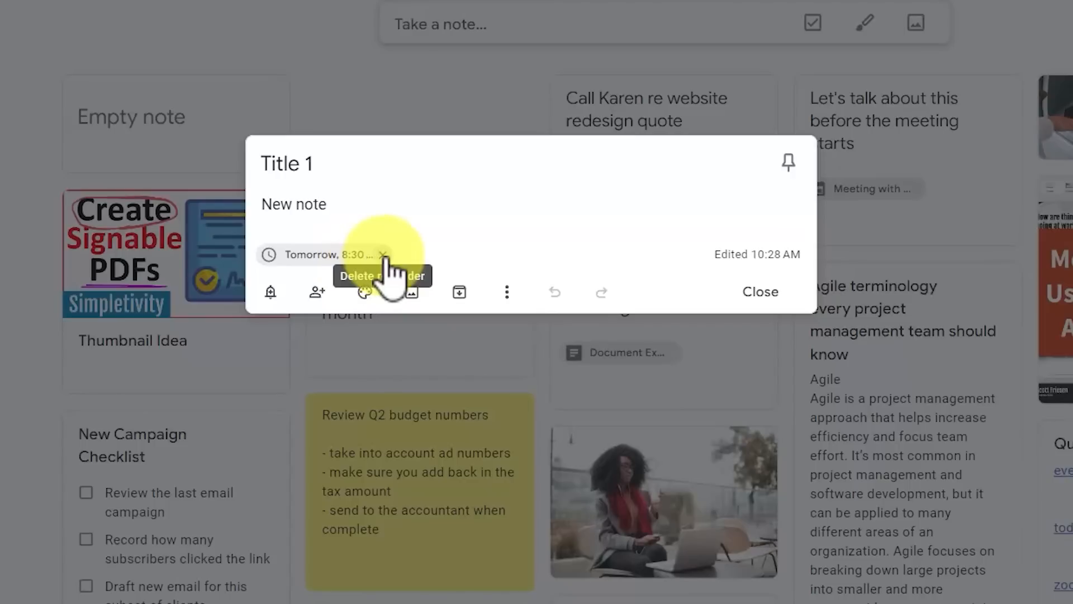
pyautogui.click(384, 255)
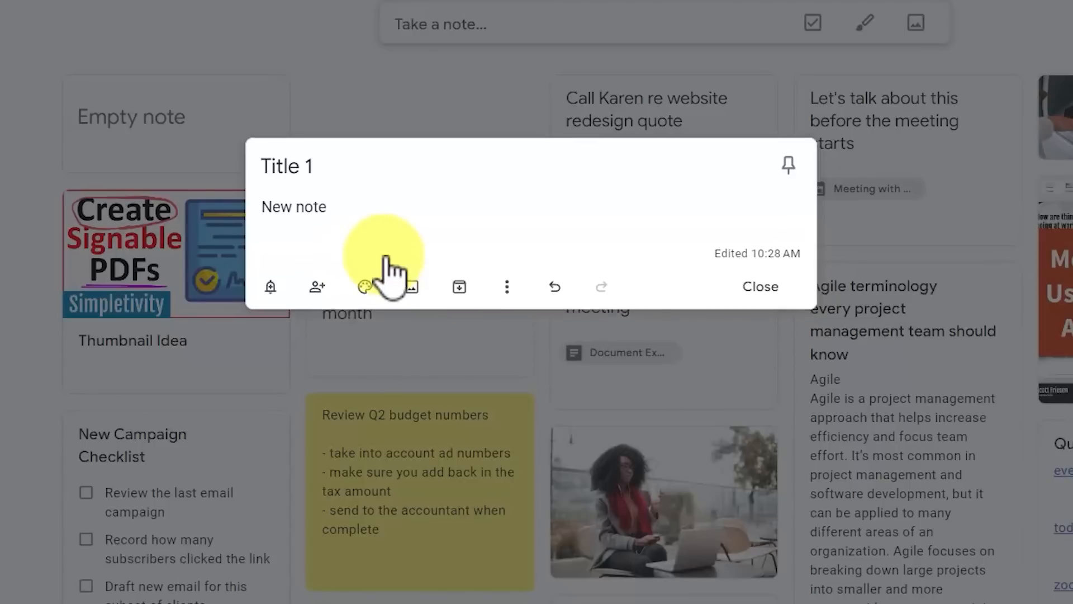
# - Add a location reminder for the Staples store in Vernon, BC to the "Title 1" note, and delete that reminder
pyautogui.click(274, 289)
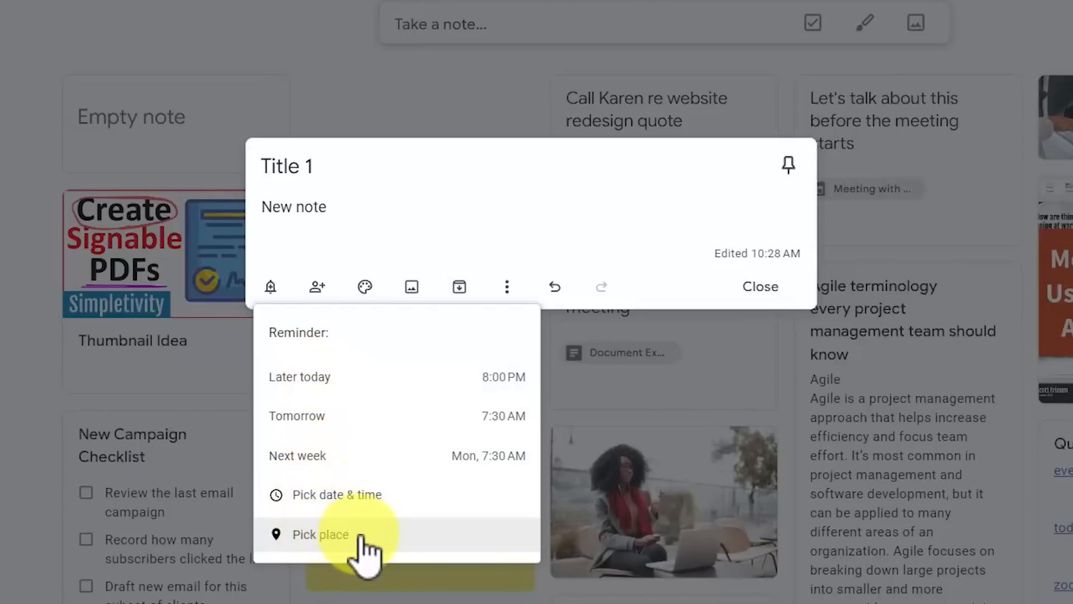
pyautogui.click(323, 517)
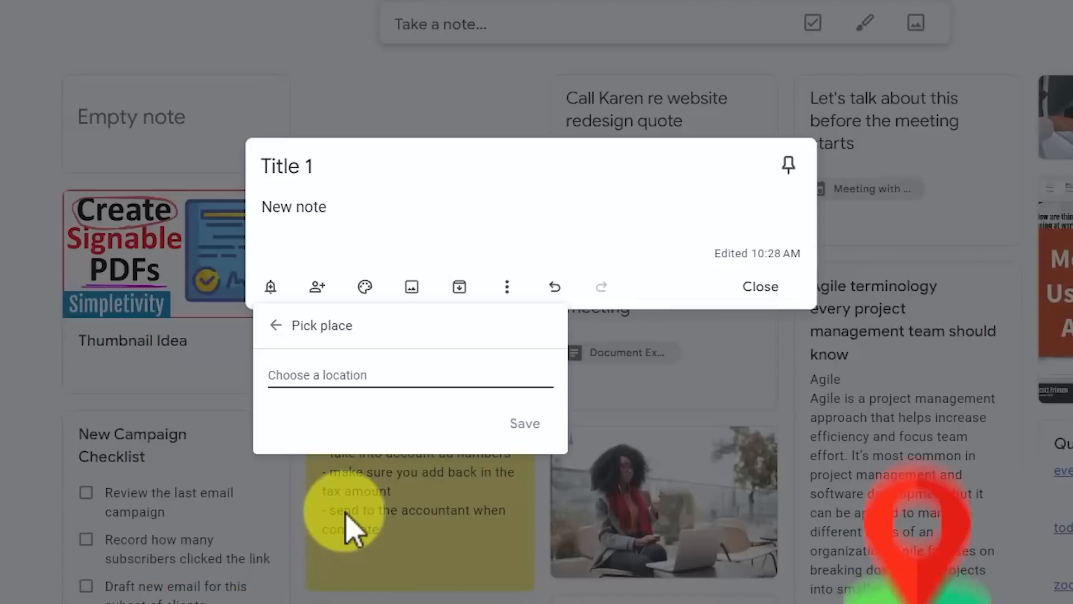
pyautogui.write('staples')
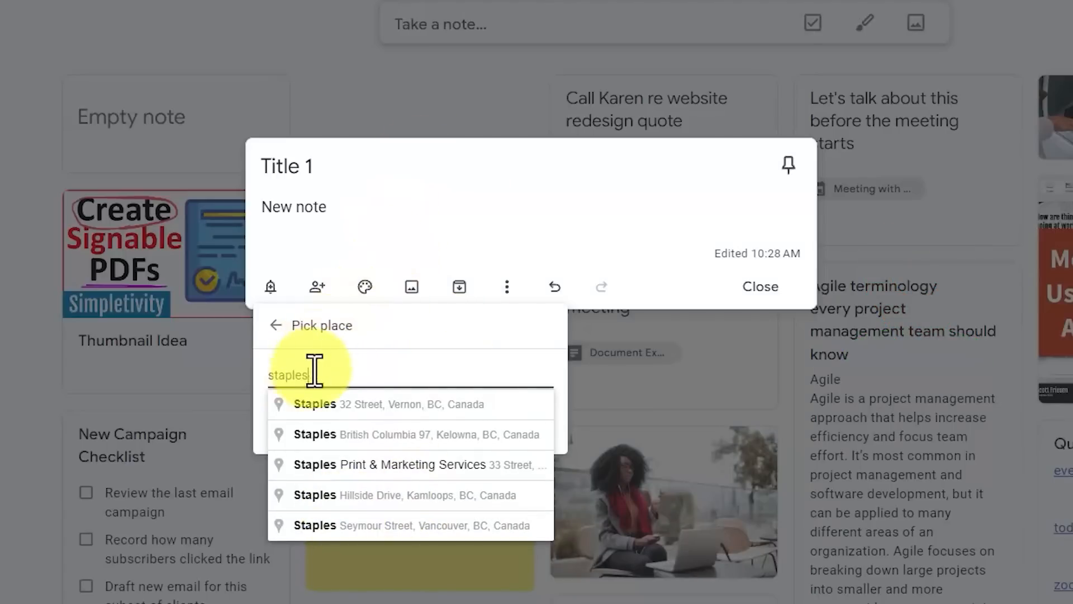
pyautogui.click(326, 406)
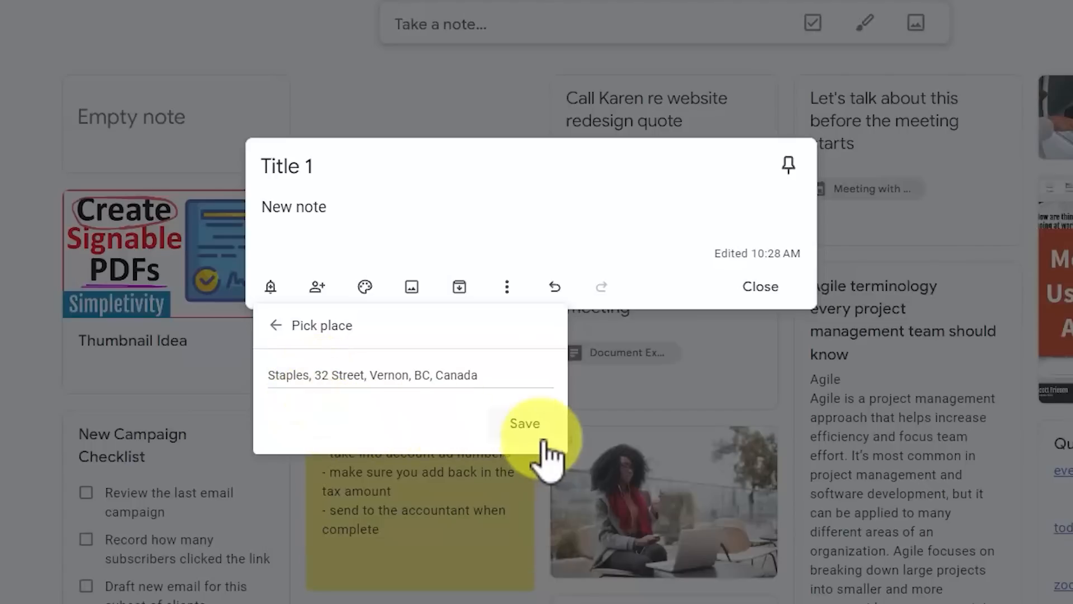
pyautogui.click(520, 427)
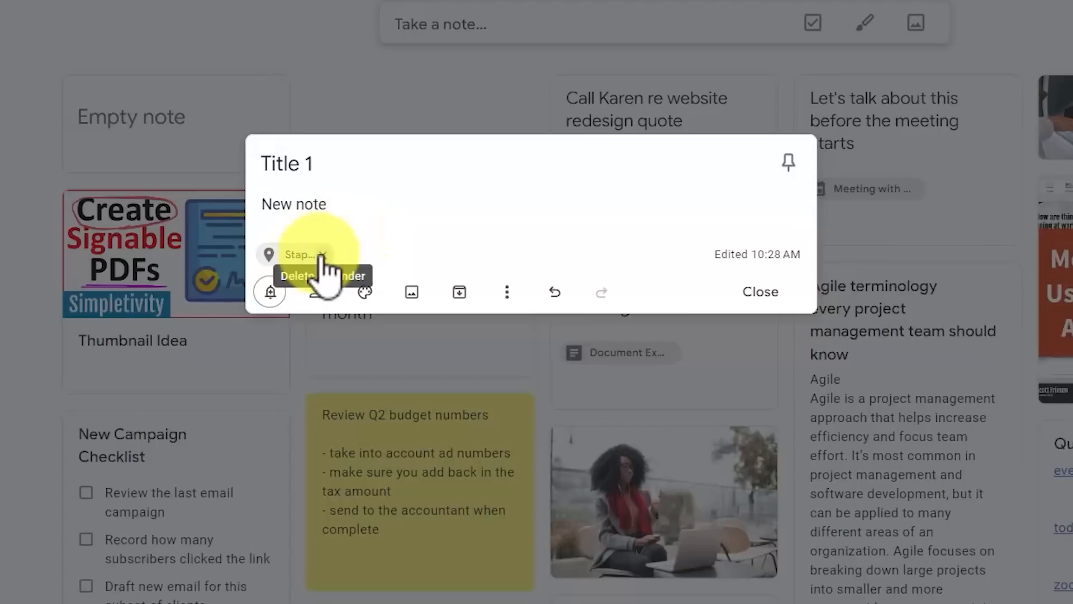
pyautogui.click(322, 255)
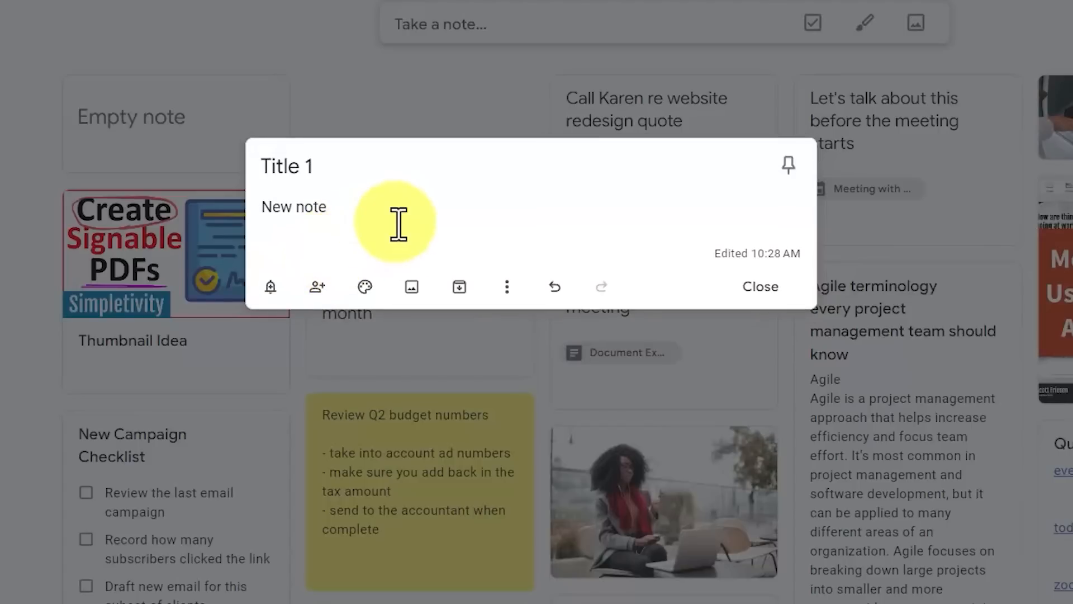
# - Share the "Title 1" note with a suggested contact by entering the collaborator's email address and saving
pyautogui.click(318, 289)
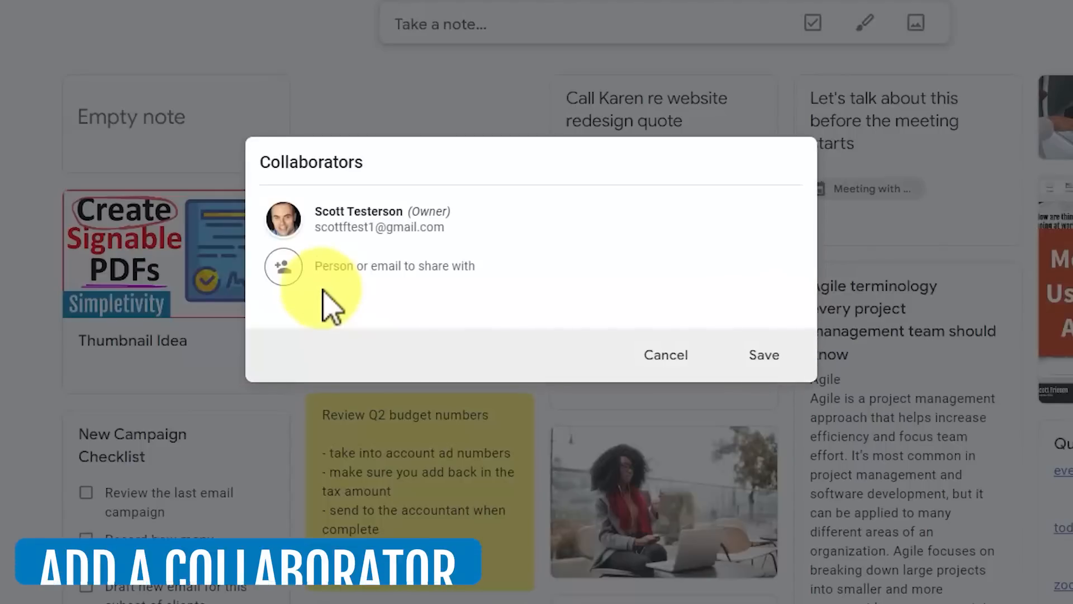
pyautogui.write('scott')
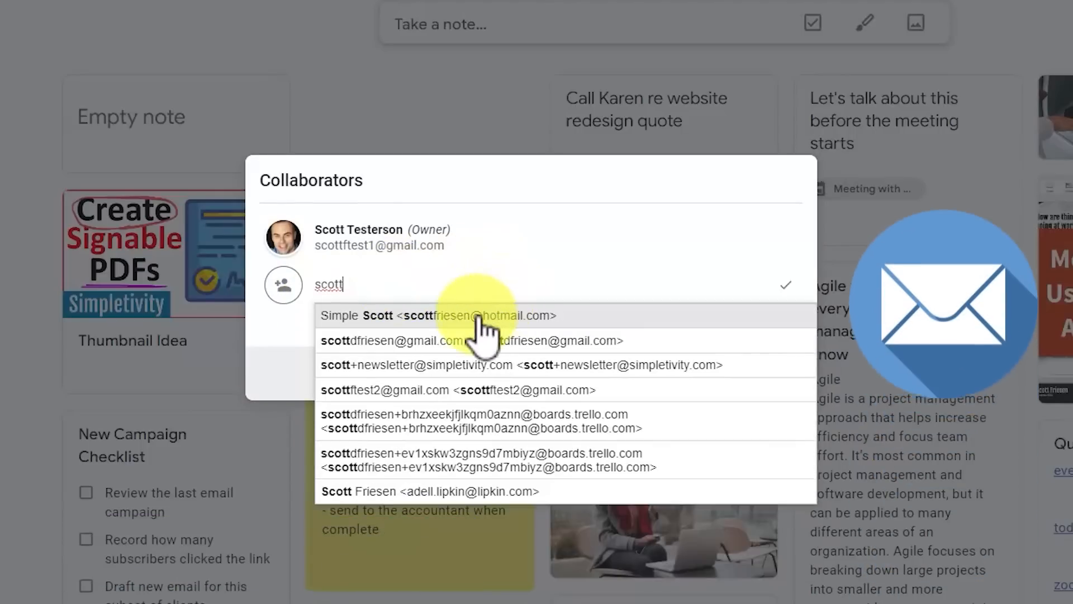
pyautogui.click(477, 316)
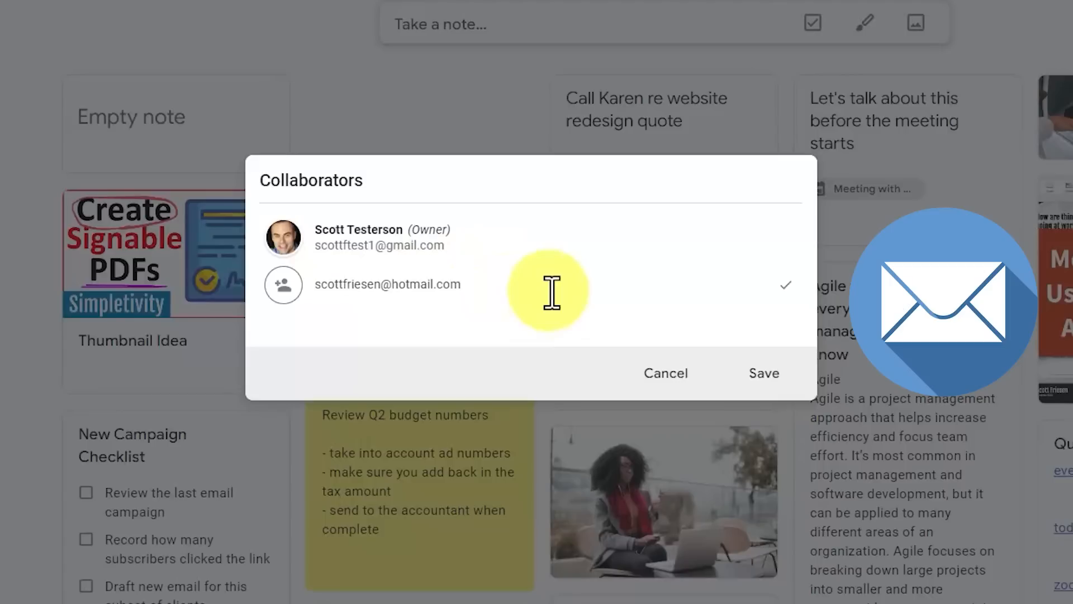
pyautogui.click(764, 373)
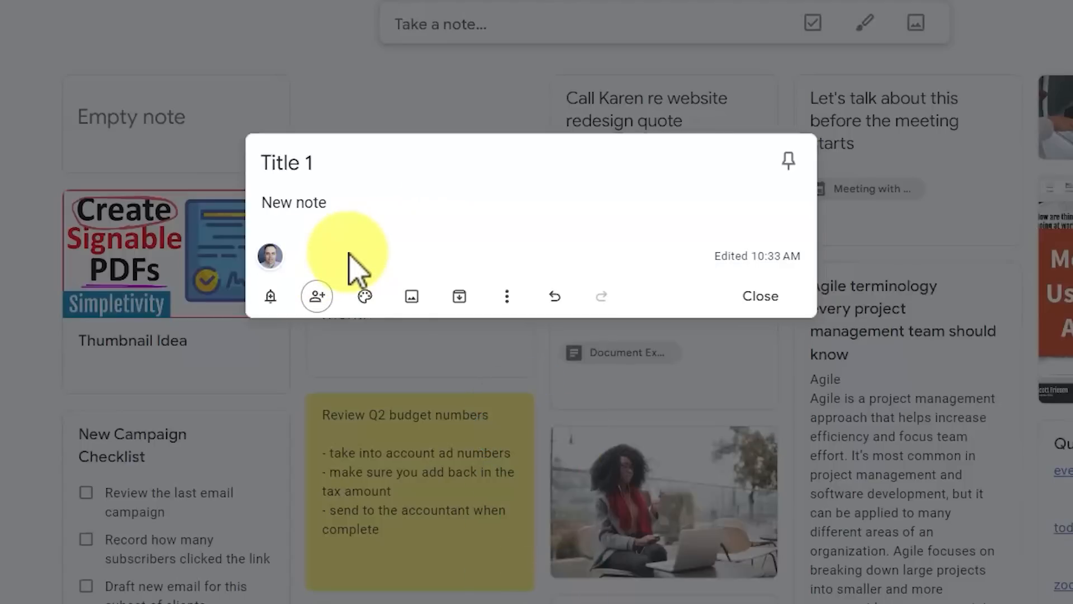
# - Remove the added collaborator from the "Title 1" note and save the sharing change
pyautogui.click(274, 264)
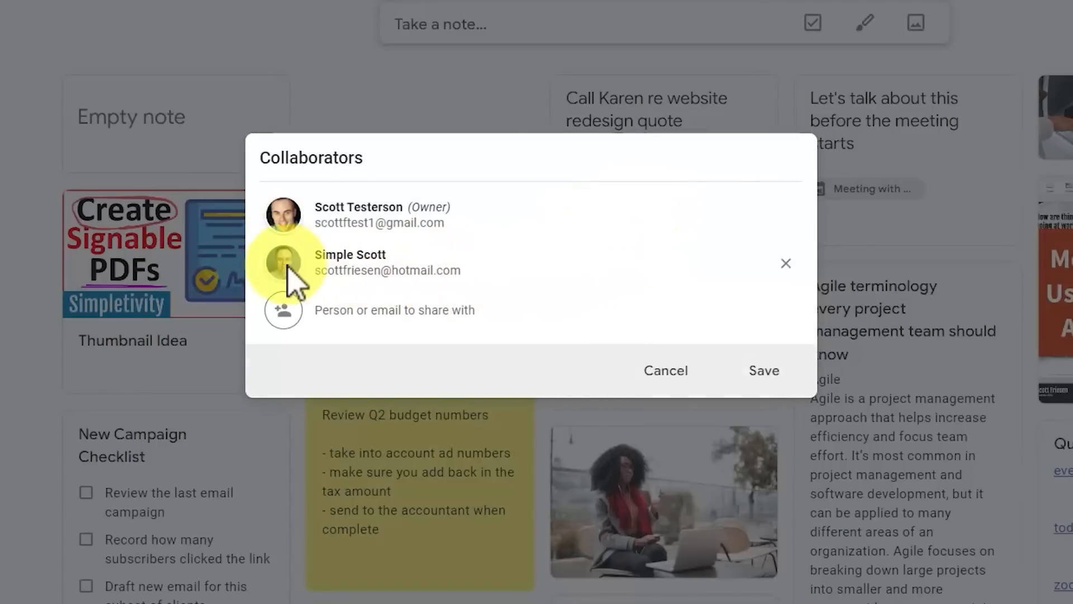
pyautogui.click(786, 263)
pyautogui.click(762, 368)
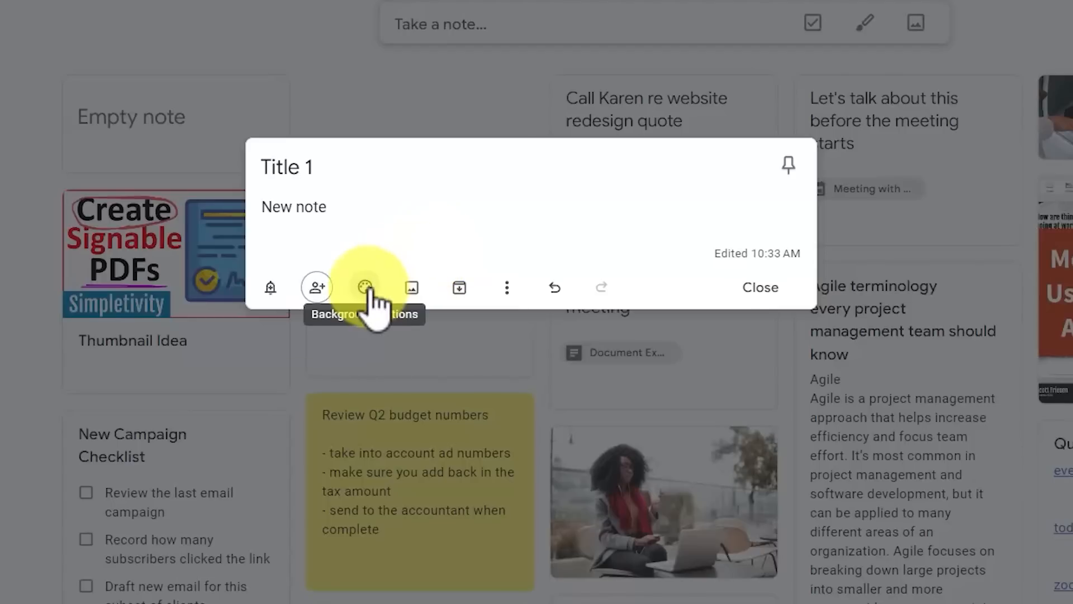
# - Try blue and red background colors on the "Title 1" note, and reset it to the default color
pyautogui.click(366, 289)
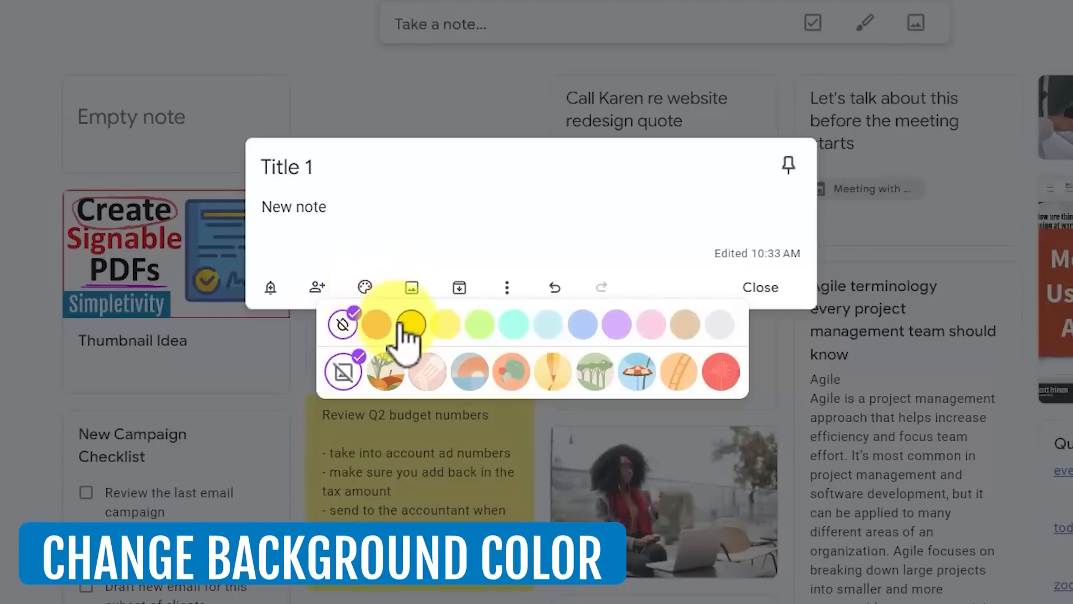
pyautogui.click(595, 335)
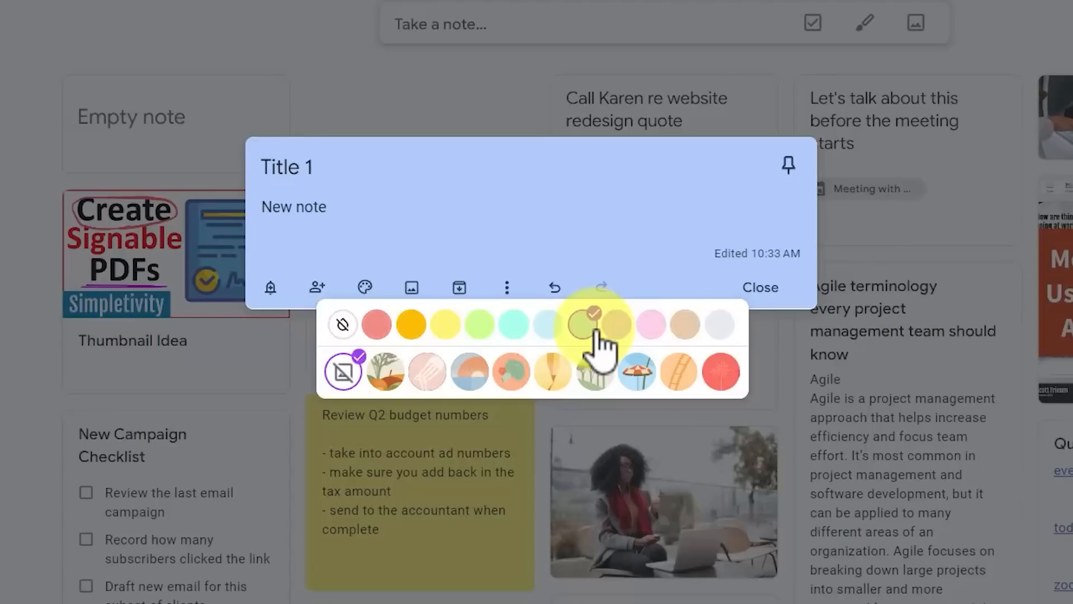
pyautogui.click(374, 333)
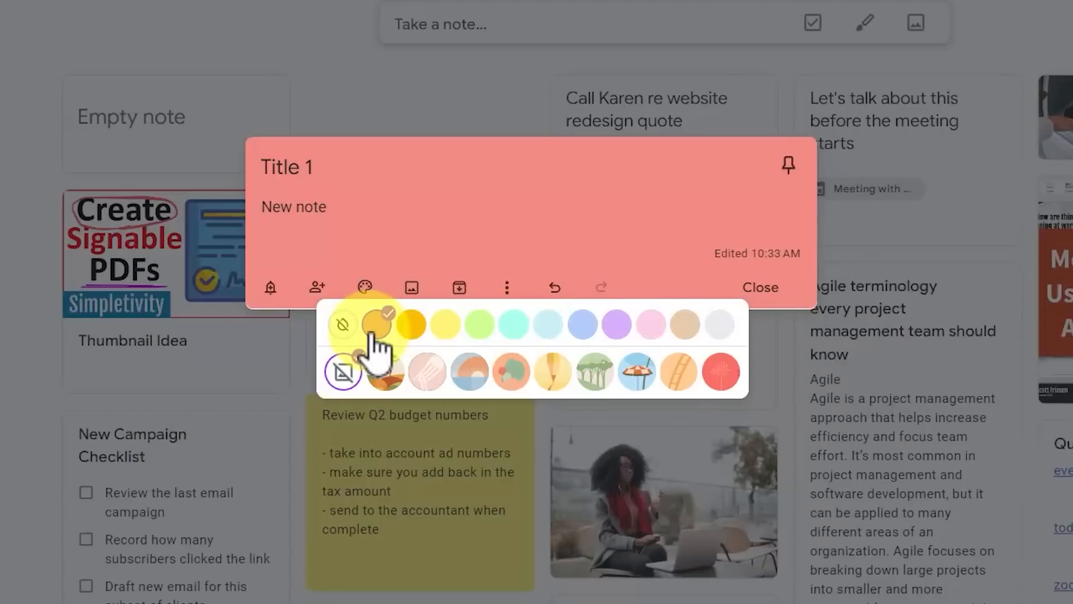
pyautogui.click(344, 326)
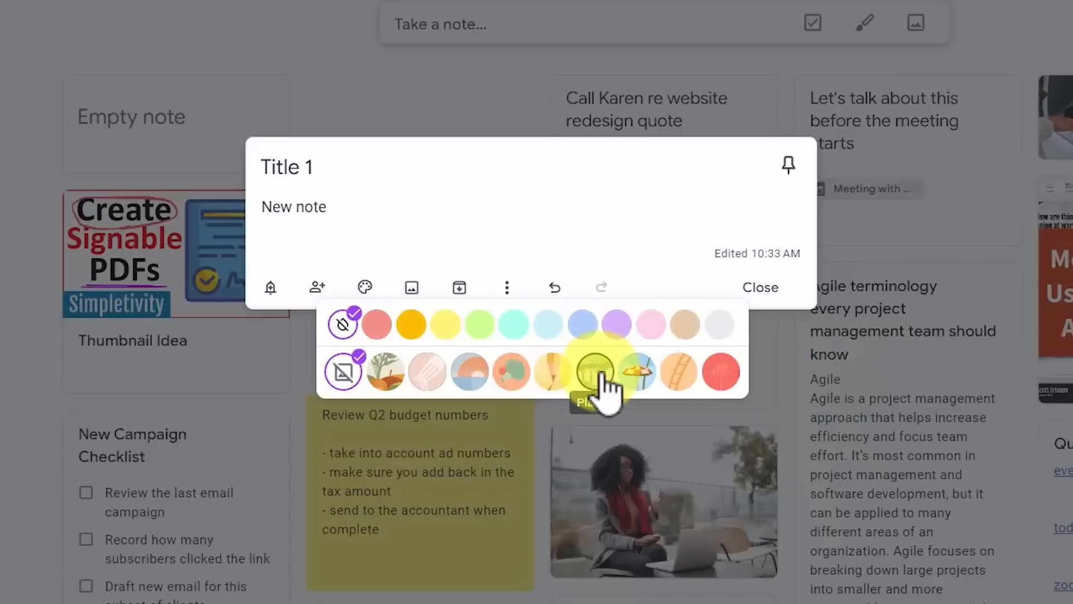
# - Try the book and noodle bowl background images, apply the roller coaster image to the "Title 1" note, and close it
pyautogui.click(517, 374)
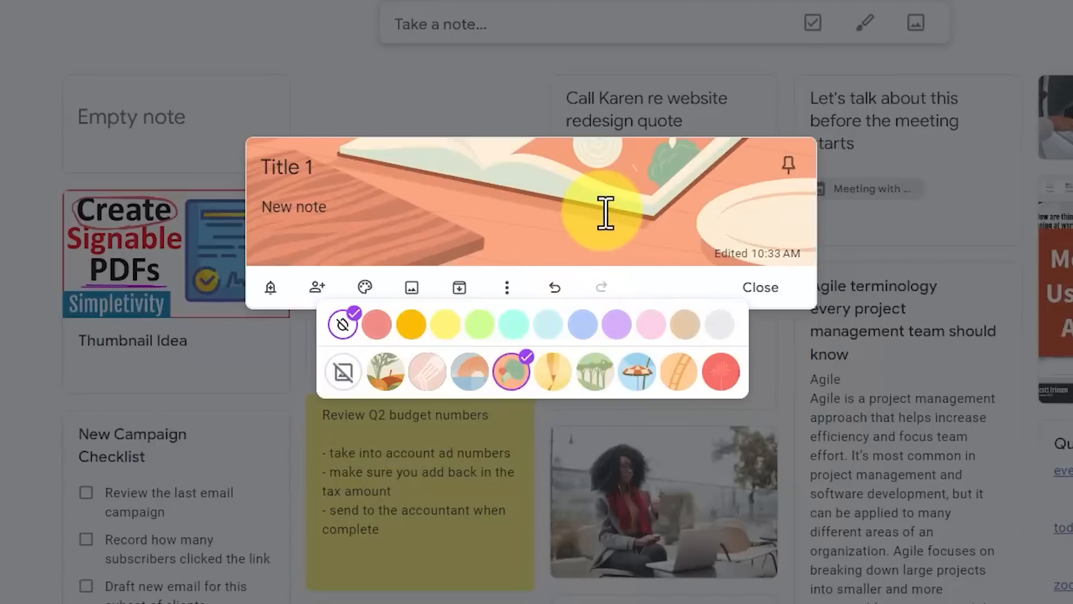
pyautogui.click(429, 373)
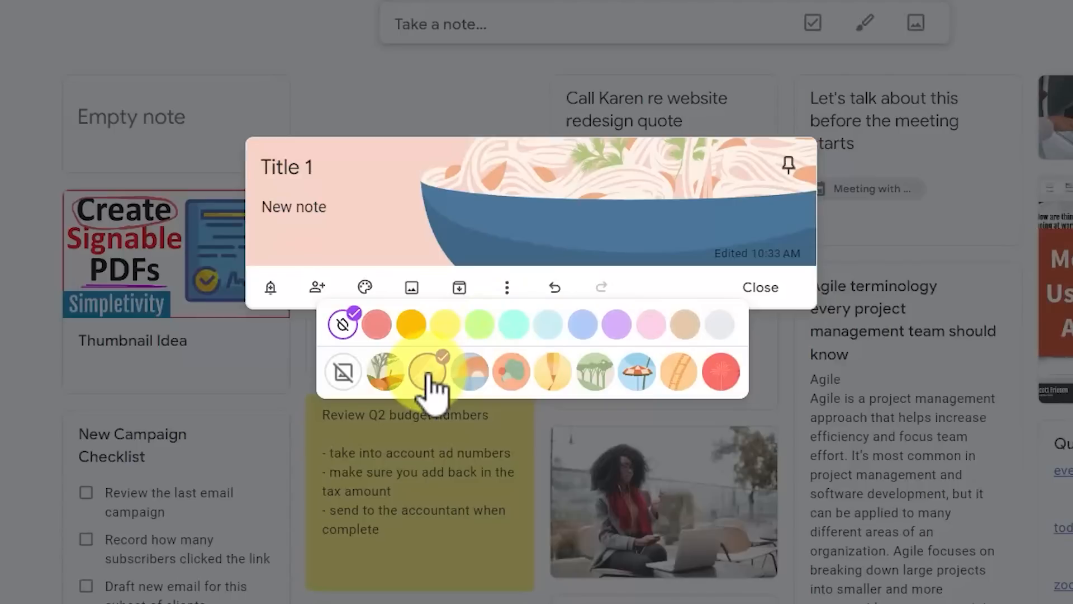
pyautogui.click(679, 373)
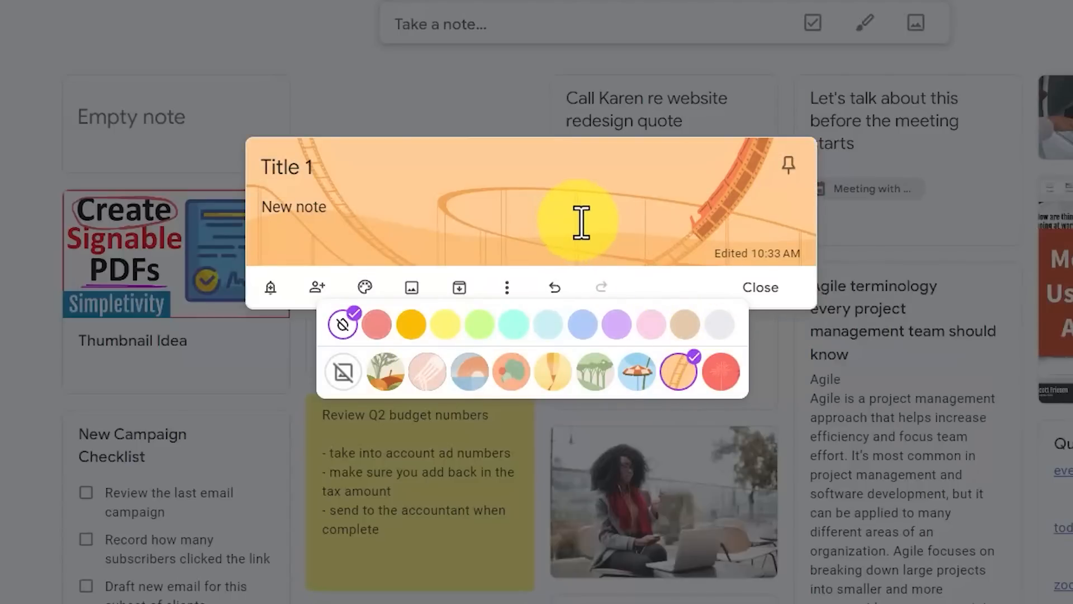
pyautogui.click(759, 287)
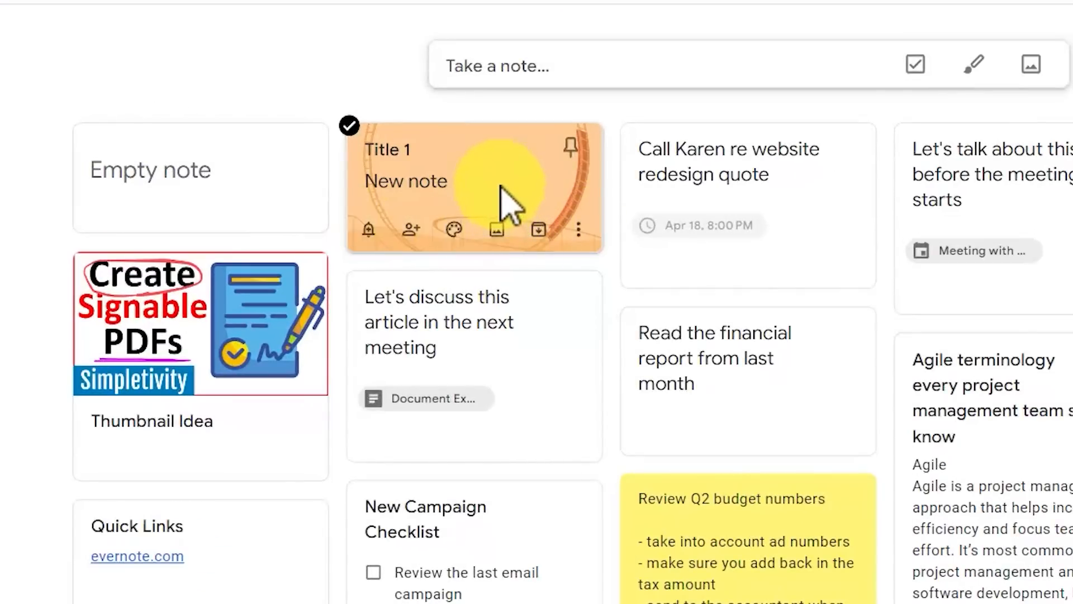
# - Add the red background color to the "Title 1" note while keeping its roller coaster image
pyautogui.click(454, 229)
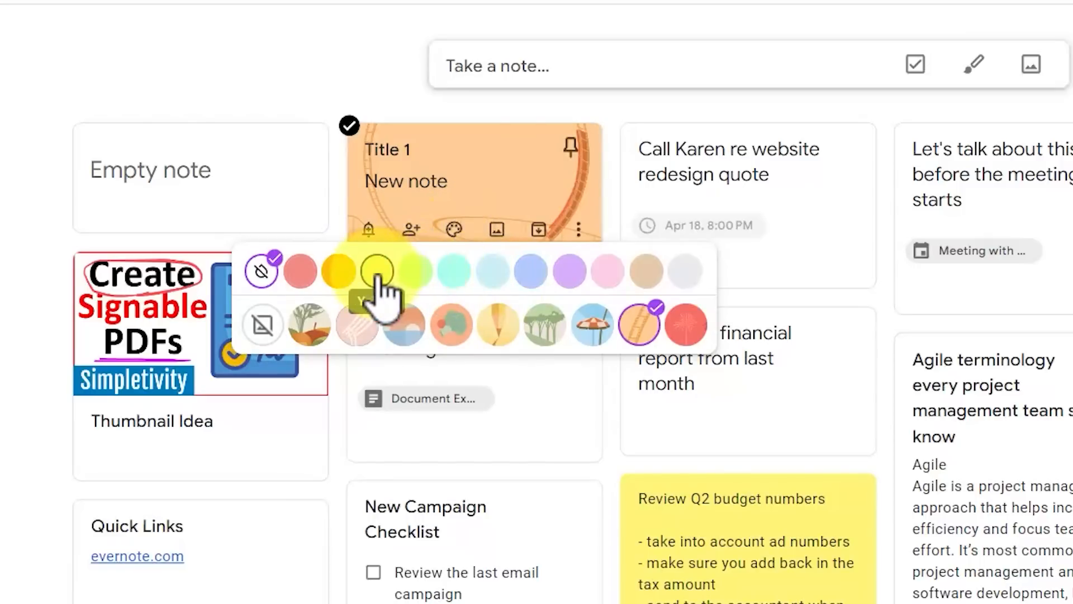
pyautogui.click(301, 273)
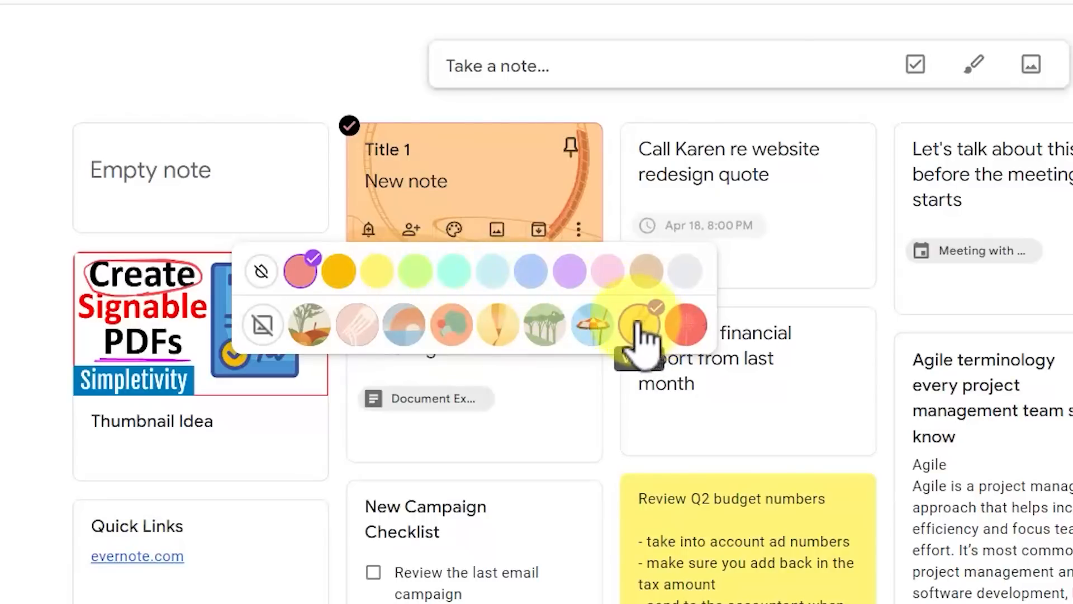
pyautogui.click(648, 329)
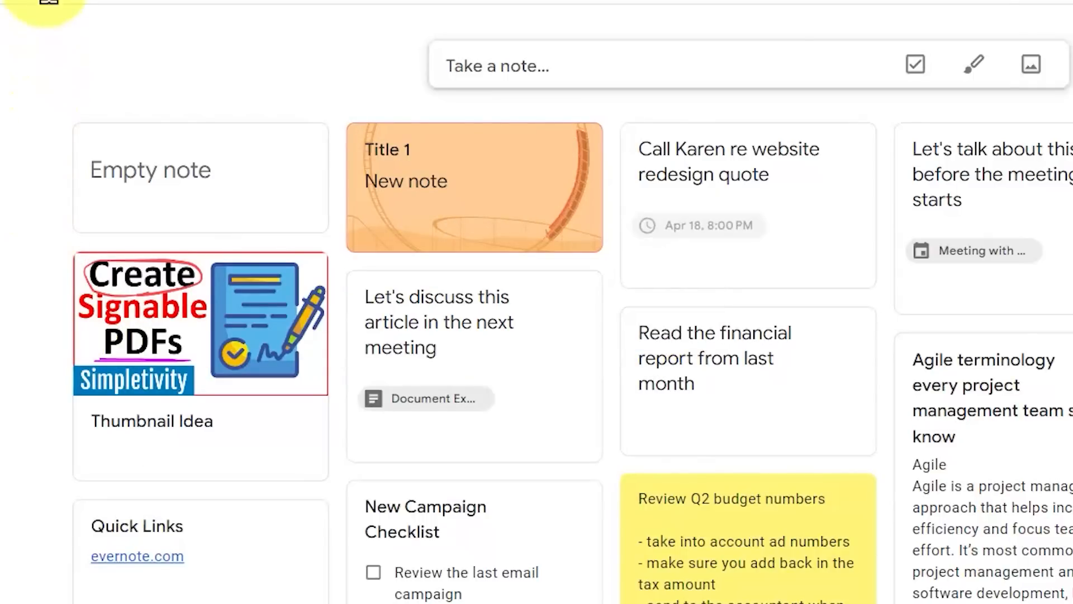
# - Look through the search filters down to the color options, and return to all notes
pyautogui.click(115, 4)
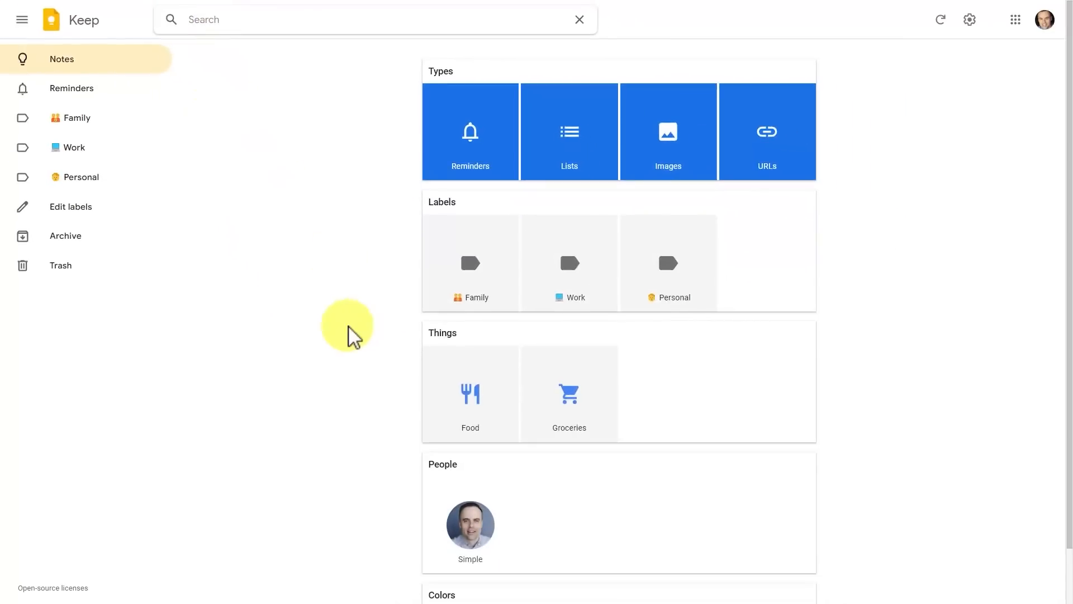
pyautogui.scroll(-1, 348, 327)
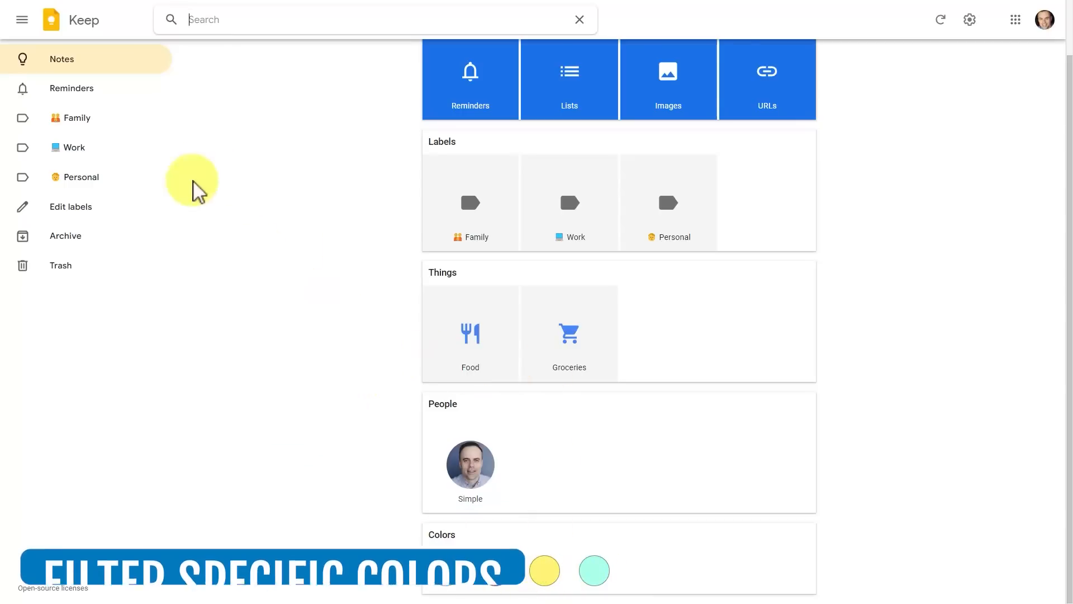
pyautogui.click(104, 62)
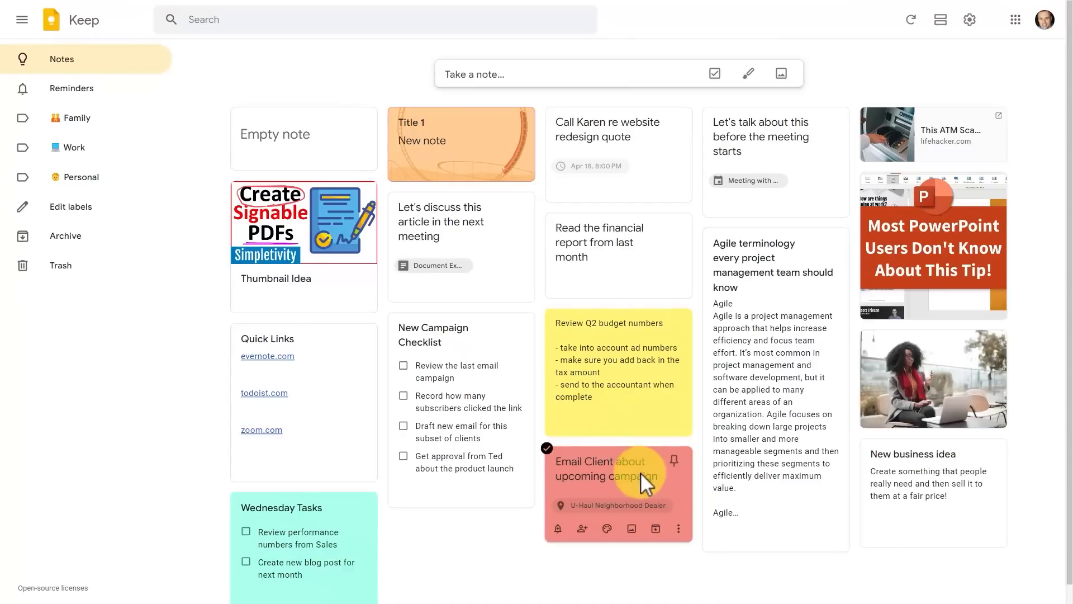
# - Remove both the background image and the background color from the "Title 1" note
pyautogui.click(450, 170)
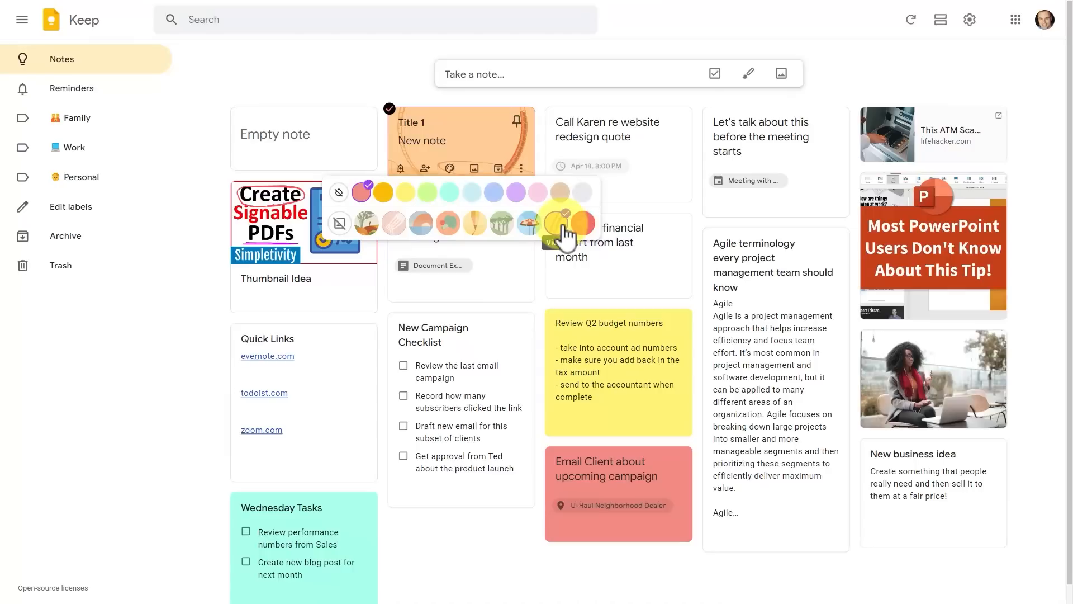
pyautogui.click(339, 223)
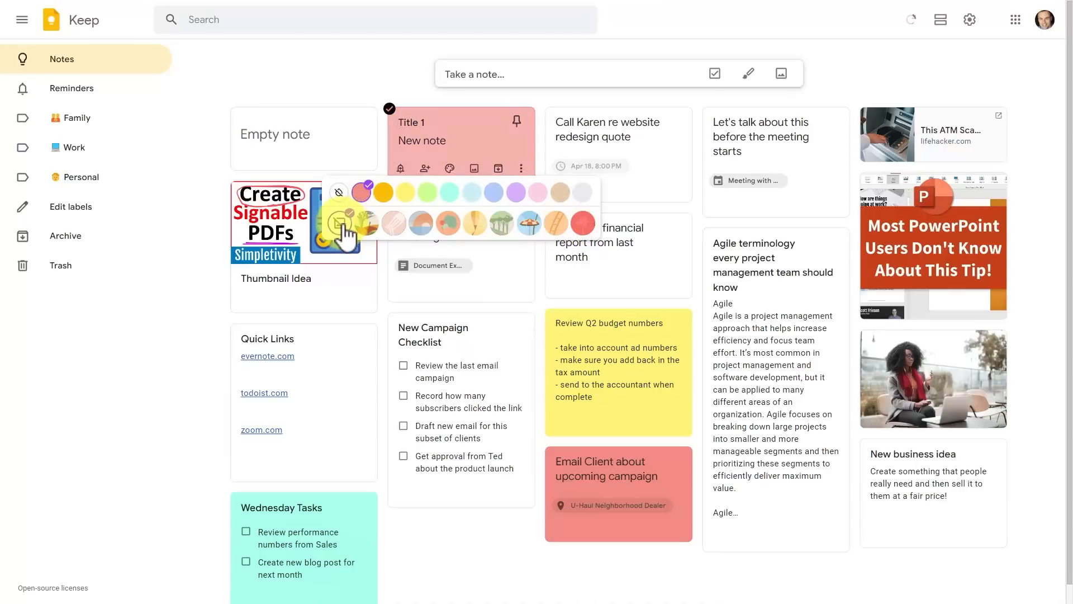
pyautogui.click(339, 192)
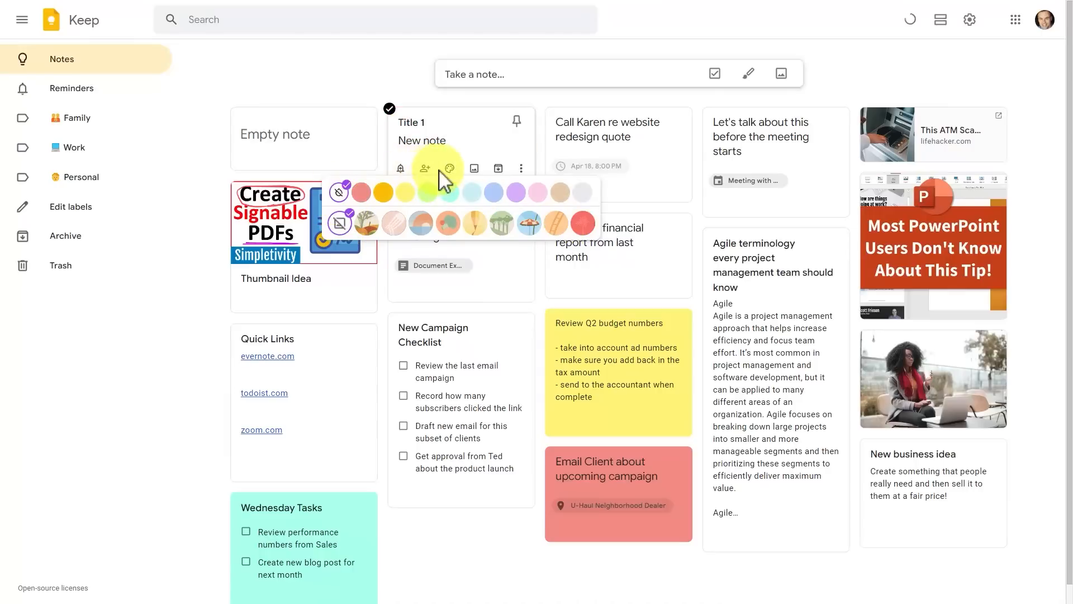
# - Add the images "Simpletivity logo (new 2017)" and "Simpletivity logo (full blue)" to the "Title 1" note
pyautogui.click(474, 170)
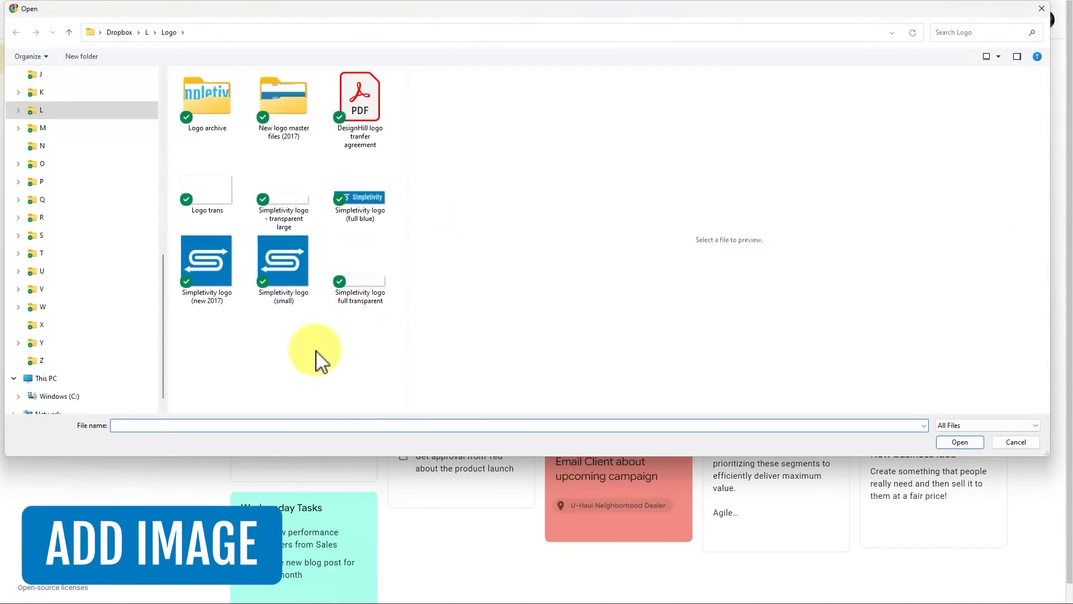
pyautogui.doubleClick(213, 259)
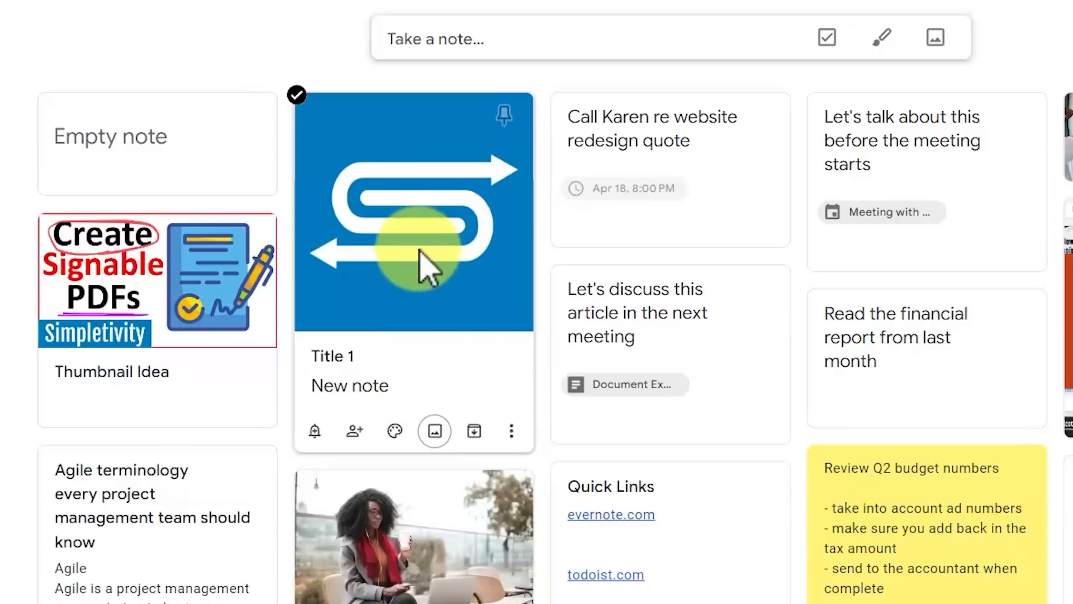
pyautogui.click(436, 433)
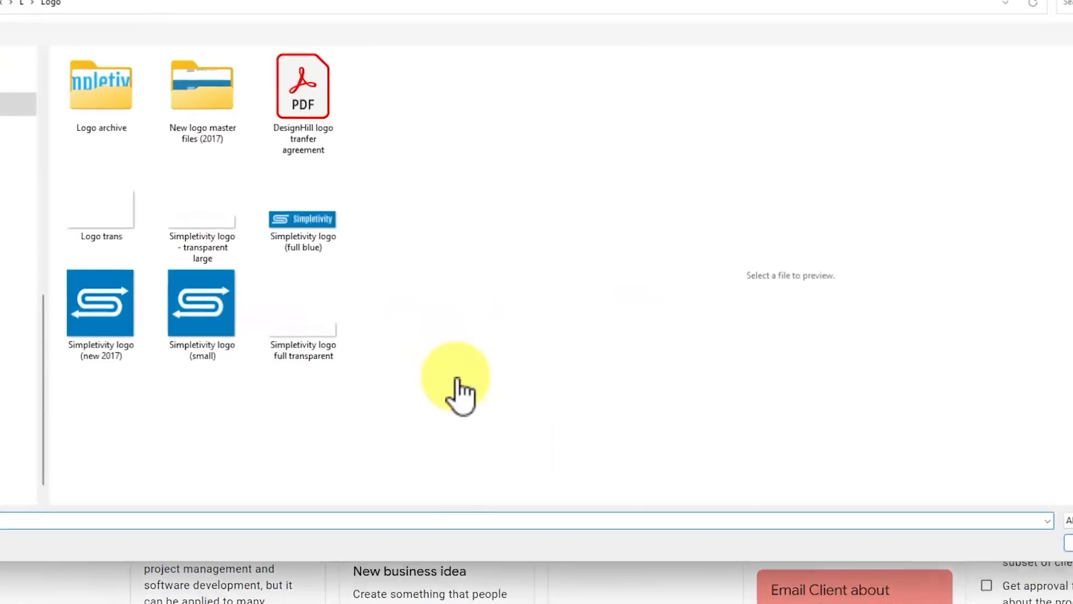
pyautogui.click(371, 196)
pyautogui.doubleClick(372, 197)
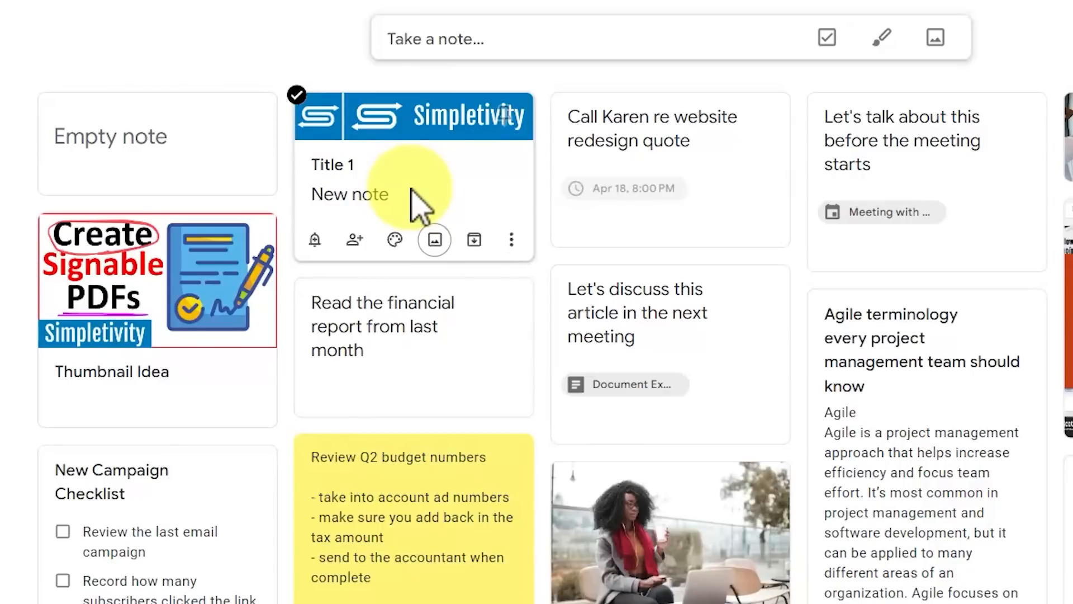
# - Open the square logo image from the "Title 1" note in the drawing editor
pyautogui.click(386, 196)
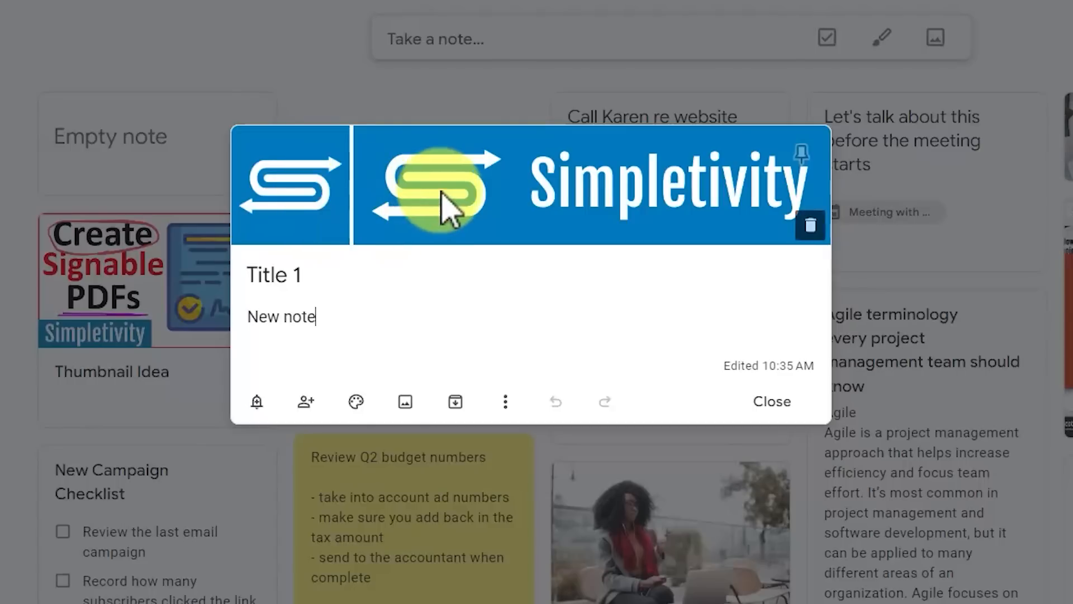
pyautogui.click(292, 203)
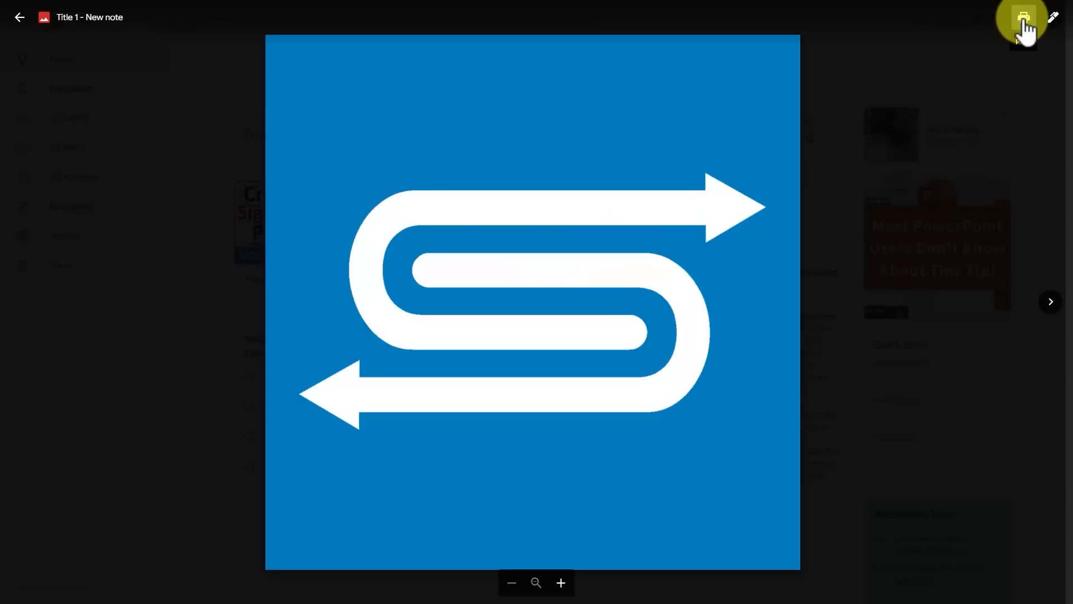
pyautogui.click(1056, 21)
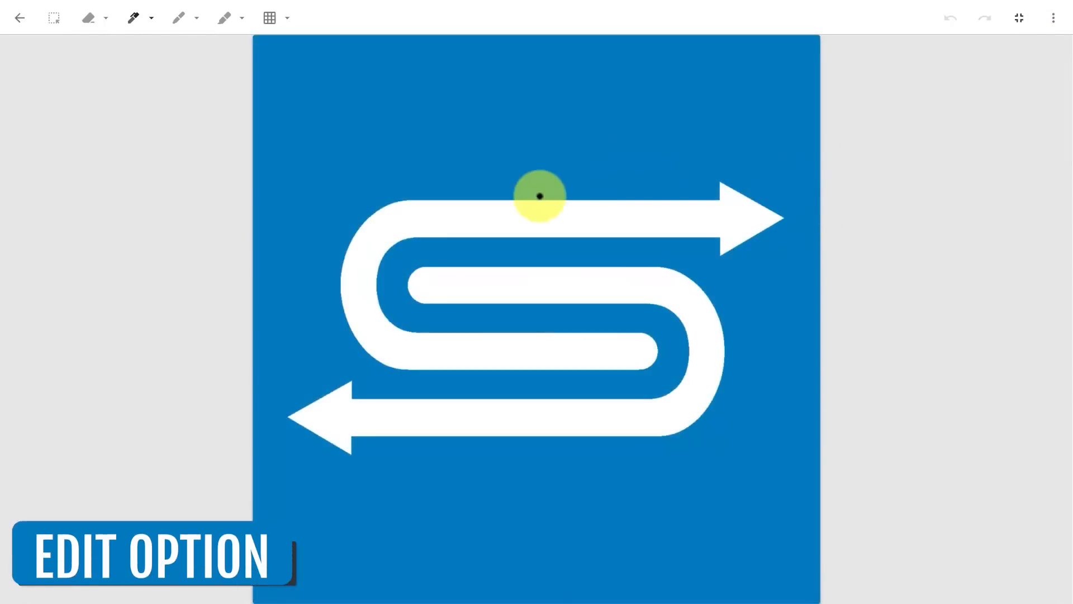
# - Using a red pen in the fifth thickness, draw a cross over each arrowhead and circle the logo's upper-left curve
pyautogui.click(148, 22)
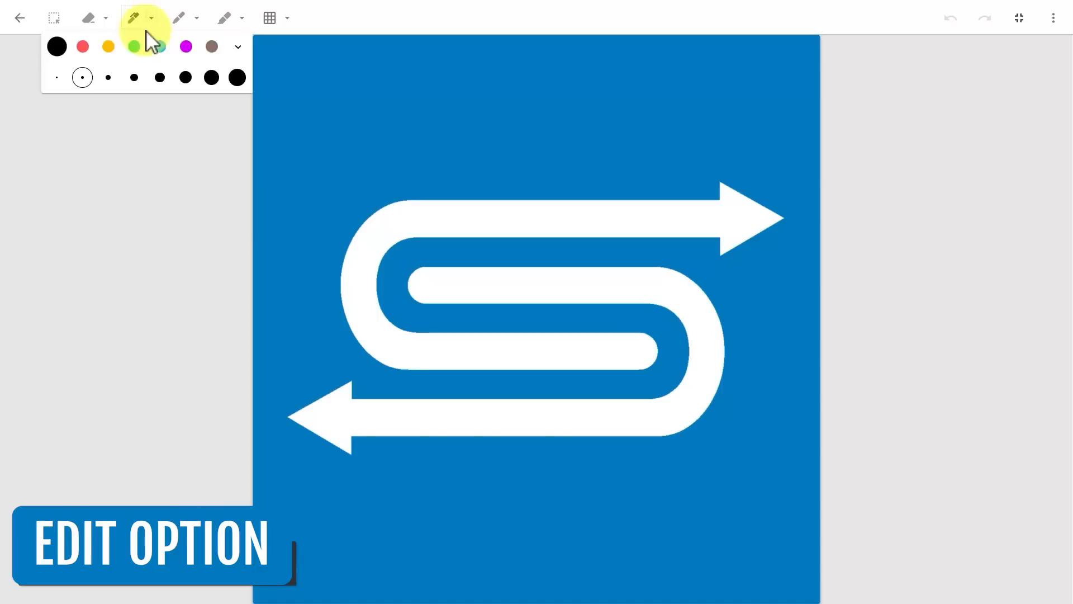
pyautogui.click(82, 46)
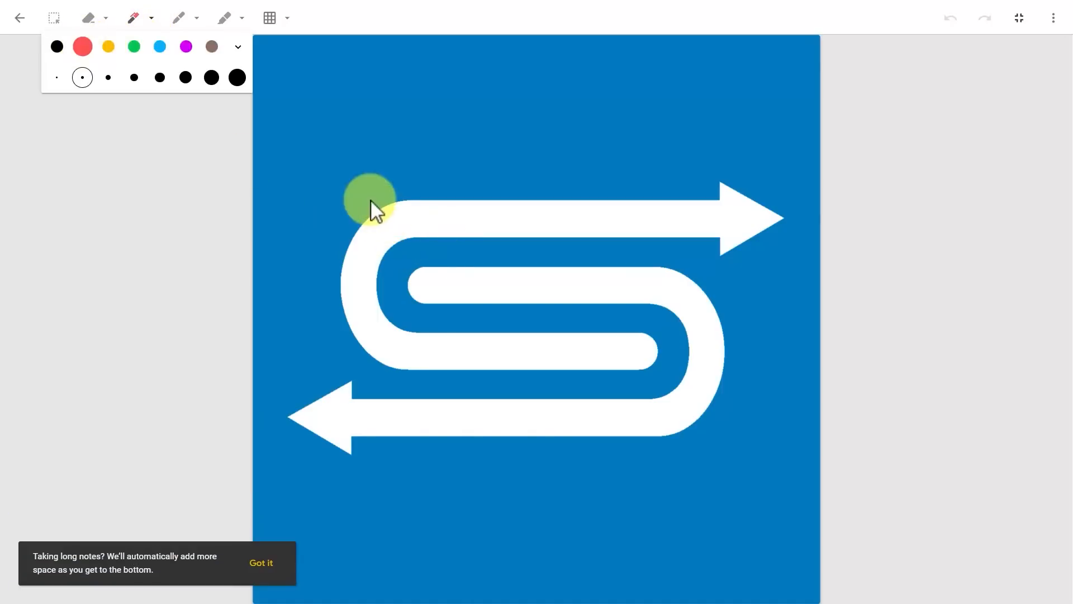
pyautogui.click(160, 78)
pyautogui.click(356, 375)
pyautogui.moveTo(384, 466); pyautogui.dragTo(316, 383)
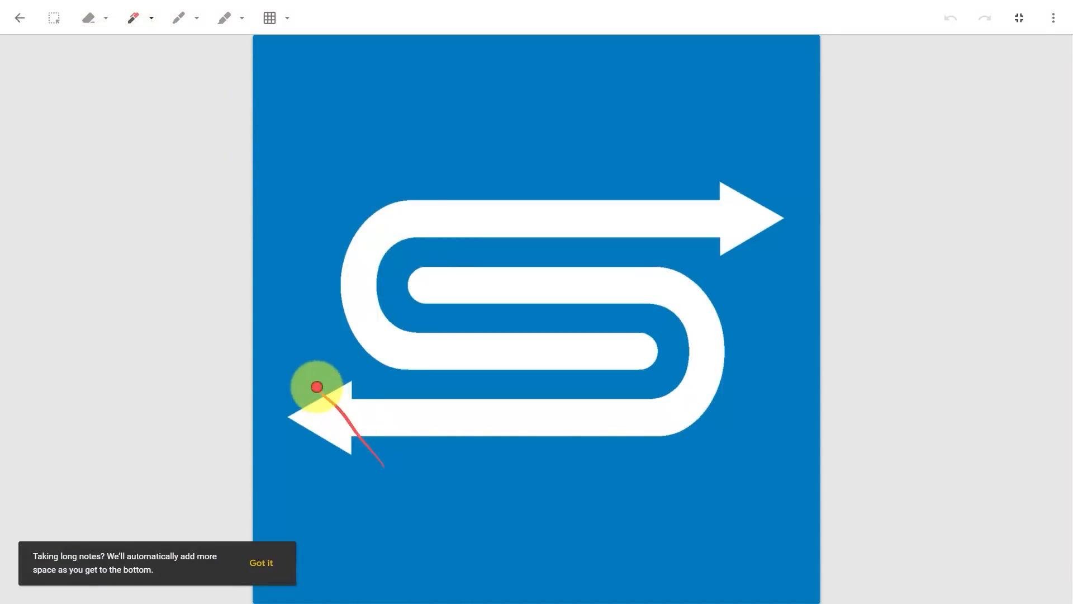
pyautogui.moveTo(297, 455); pyautogui.dragTo(354, 383)
pyautogui.moveTo(702, 171); pyautogui.dragTo(781, 266)
pyautogui.moveTo(713, 257); pyautogui.dragTo(793, 167)
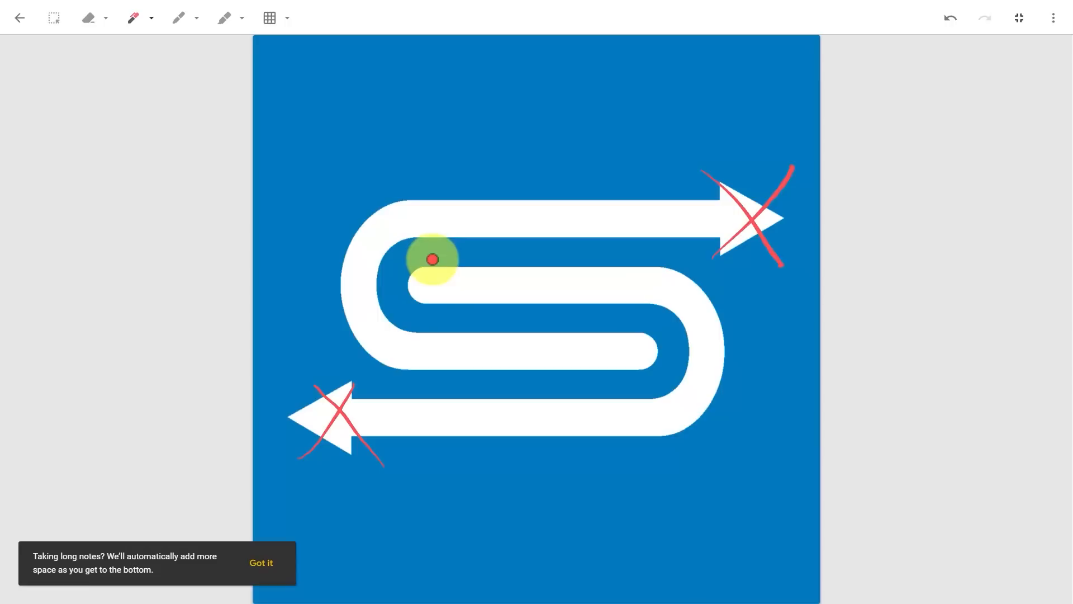
pyautogui.moveTo(449, 230)
pyautogui.mouseDown()
pyautogui.moveTo(395, 364)
pyautogui.moveTo(466, 228)
pyautogui.moveTo(425, 215)
pyautogui.mouseUp()
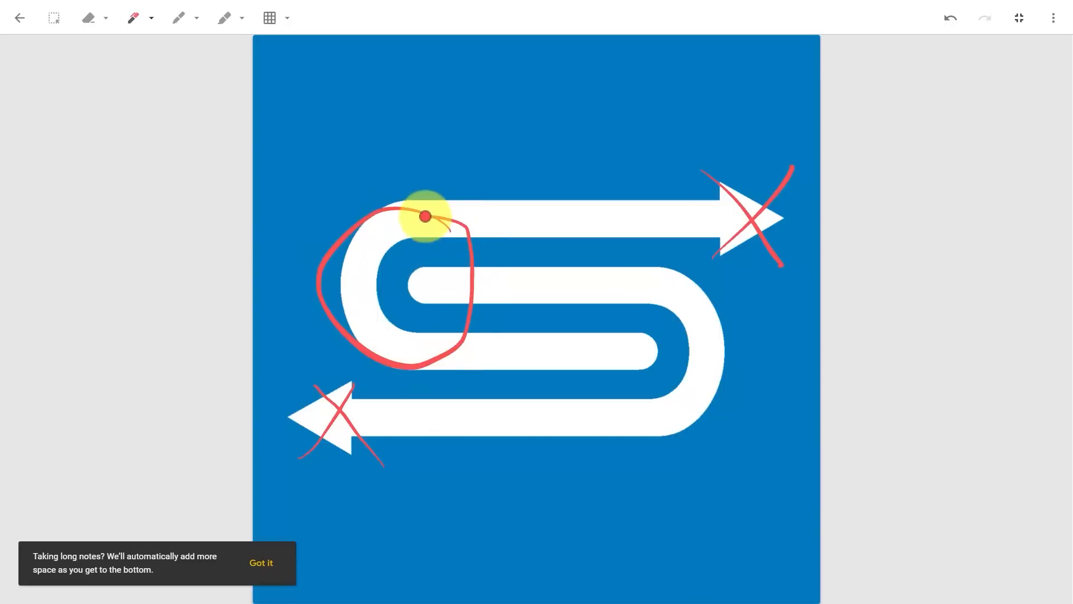
# - Preview the Rules, Dots and Square grids over the logo drawing and set the grid back to None
pyautogui.click(287, 27)
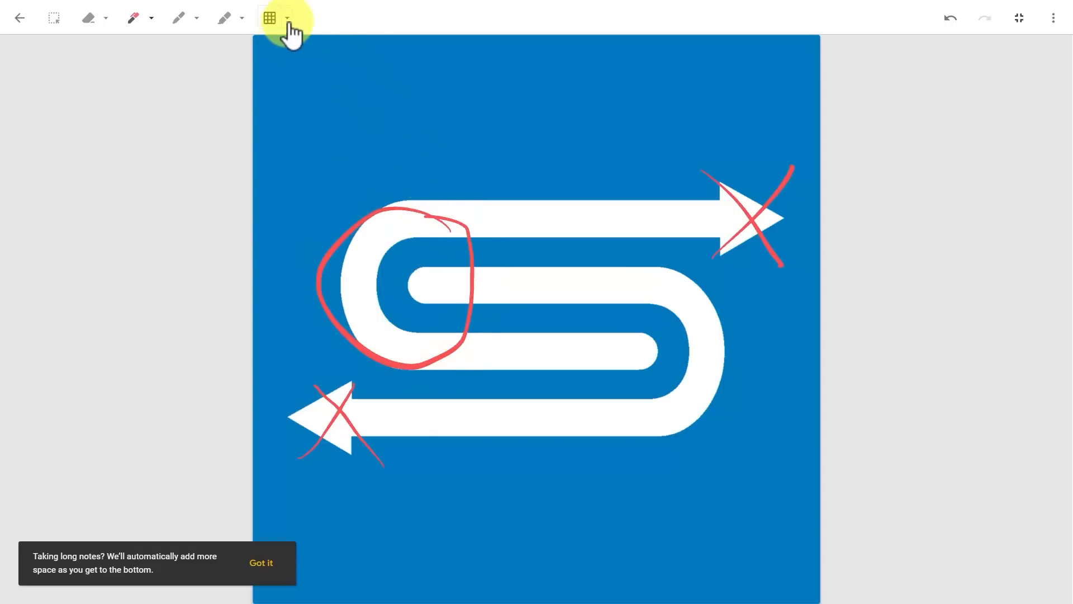
pyautogui.click(305, 58)
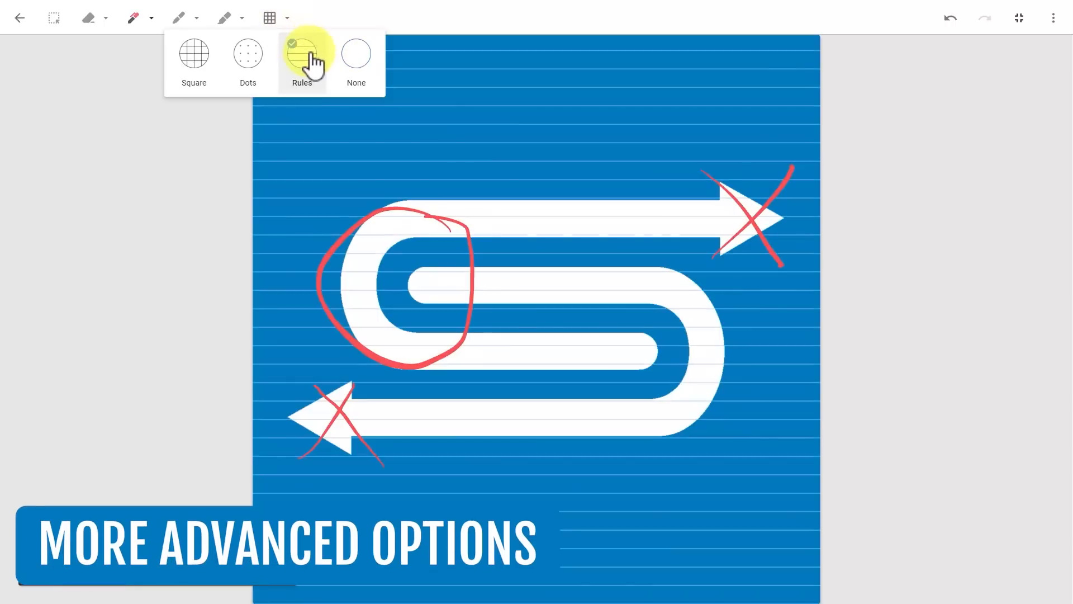
pyautogui.click(246, 58)
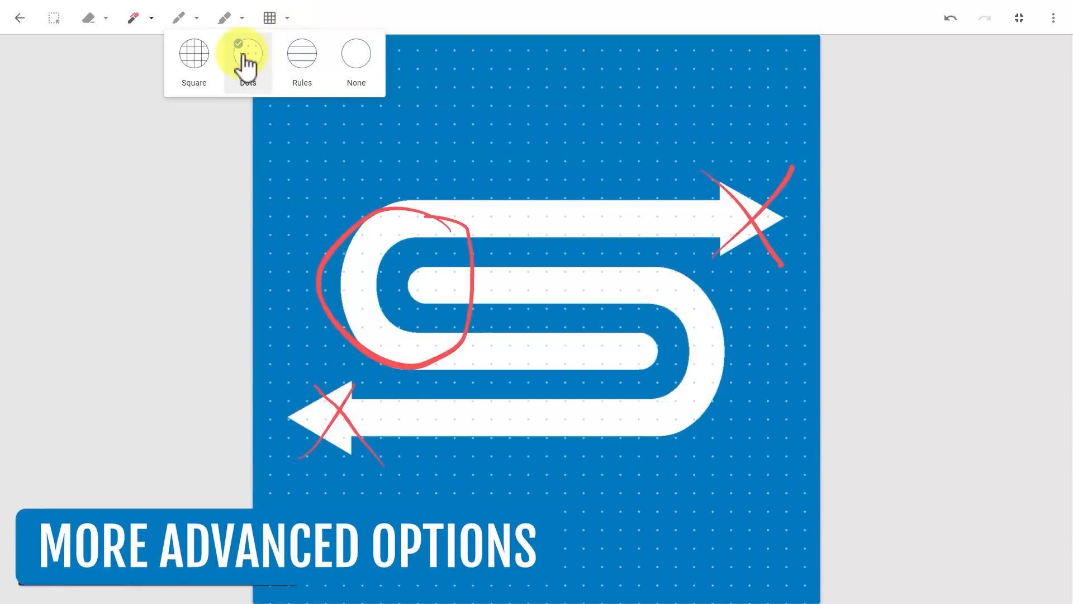
pyautogui.click(192, 60)
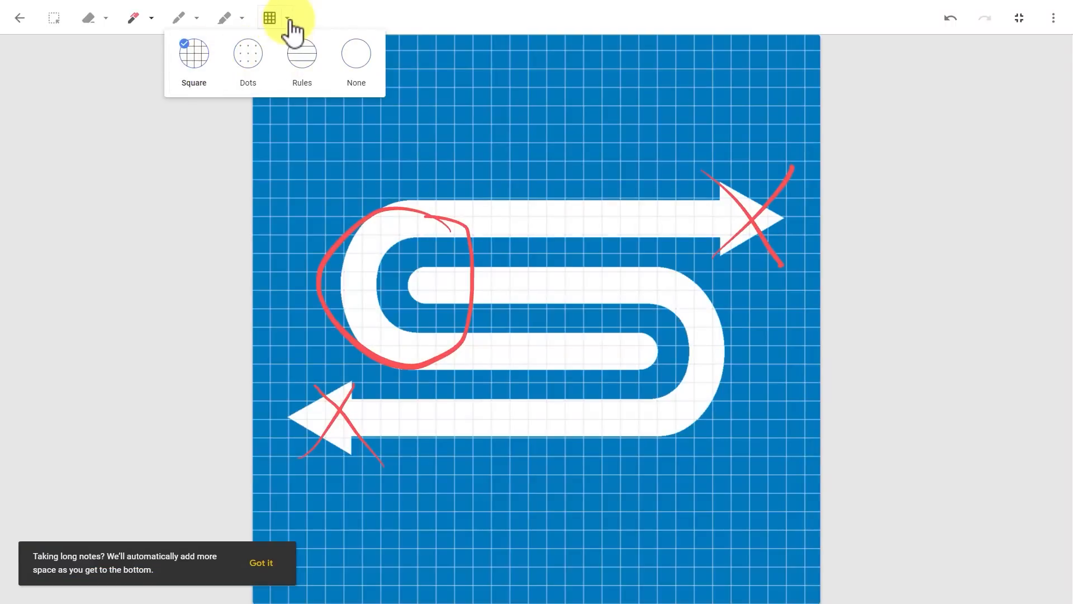
pyautogui.click(365, 63)
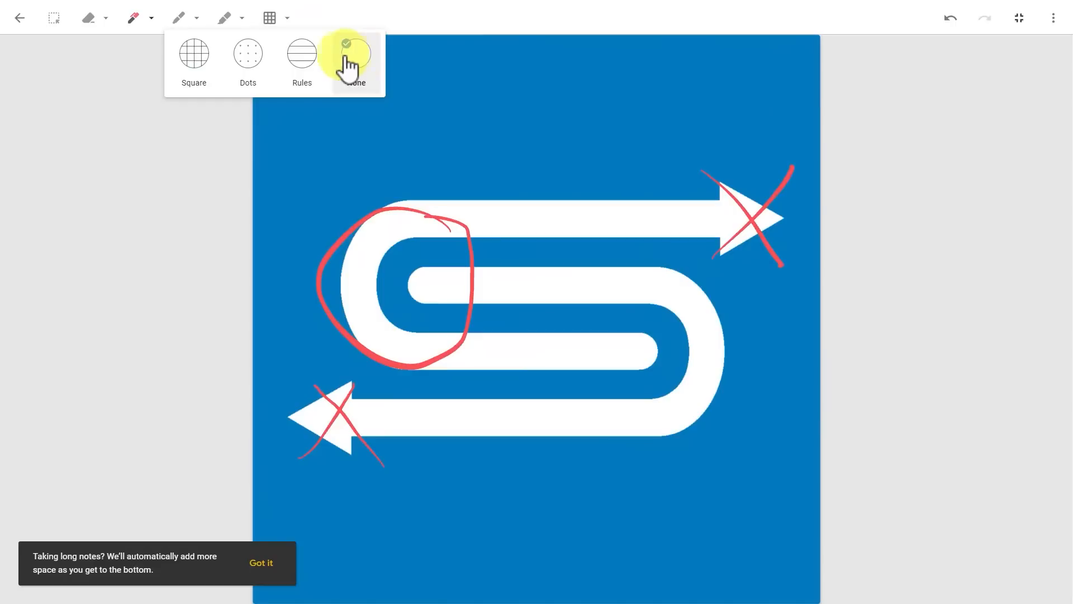
pyautogui.click(188, 104)
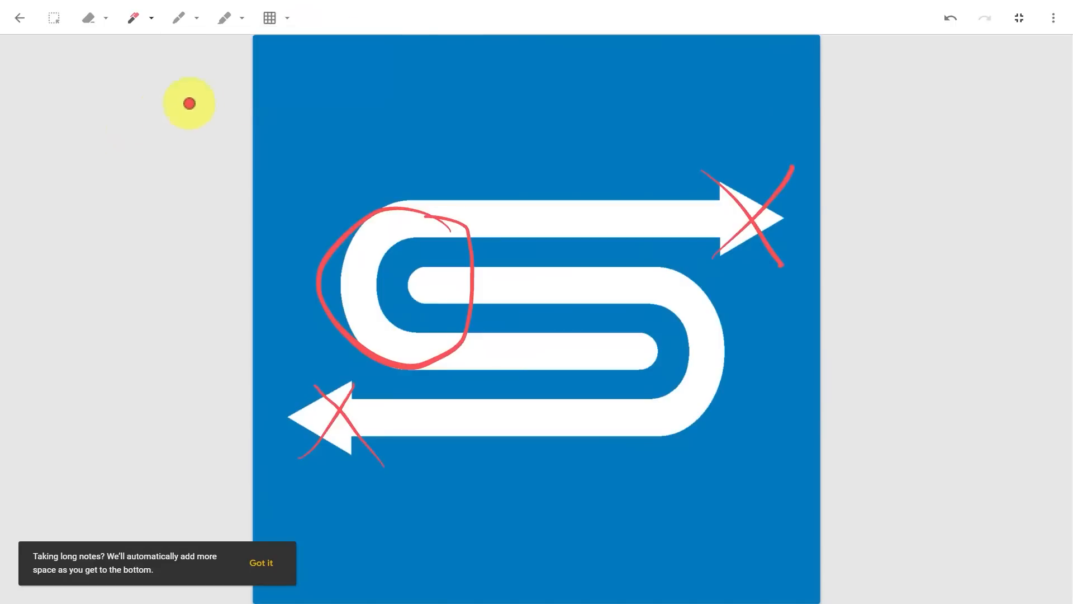
# - Undo, redo and again undo the circle around the logo's curve, and clear the page of all remaining pen marks
pyautogui.click(952, 21)
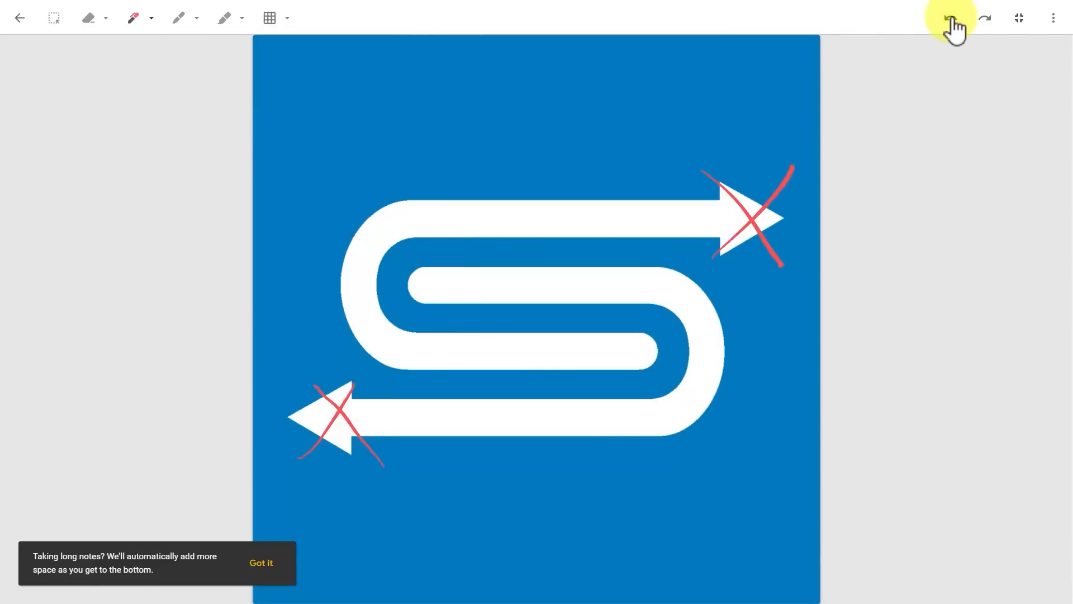
pyautogui.click(984, 22)
pyautogui.click(954, 25)
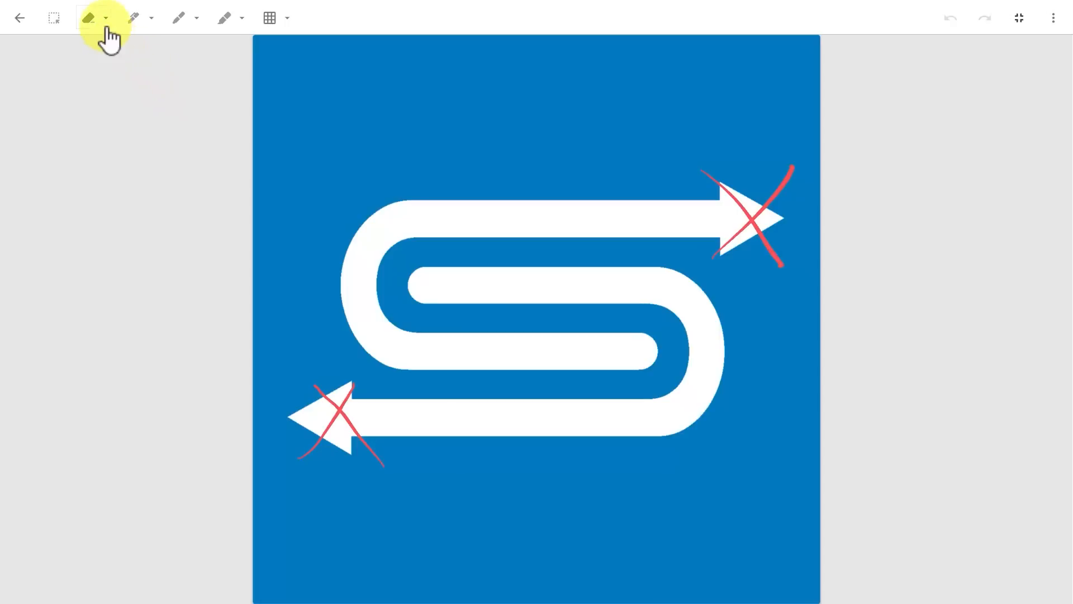
pyautogui.click(106, 20)
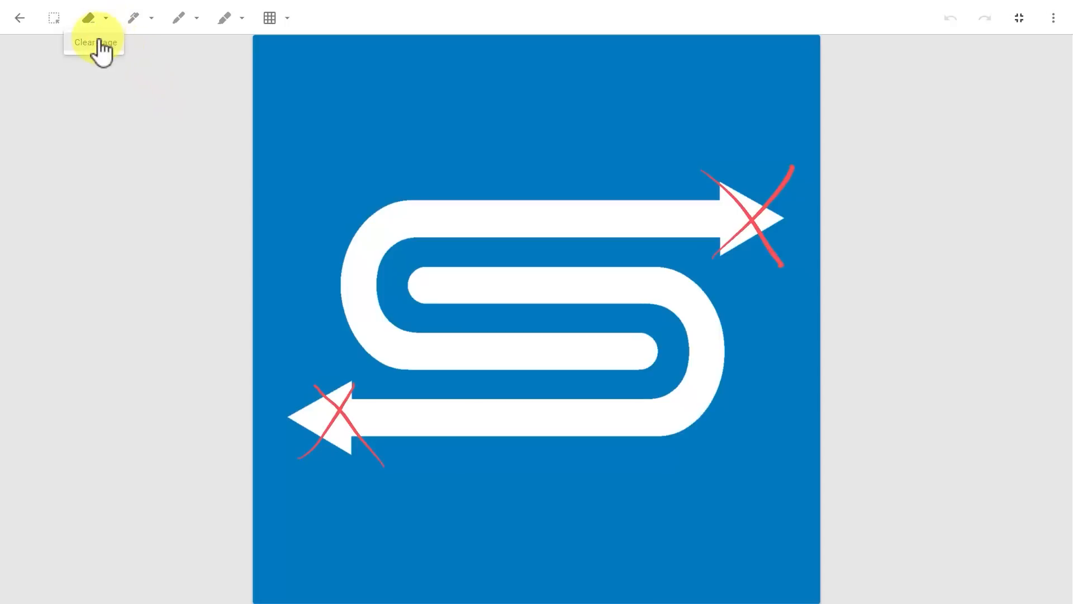
pyautogui.click(97, 43)
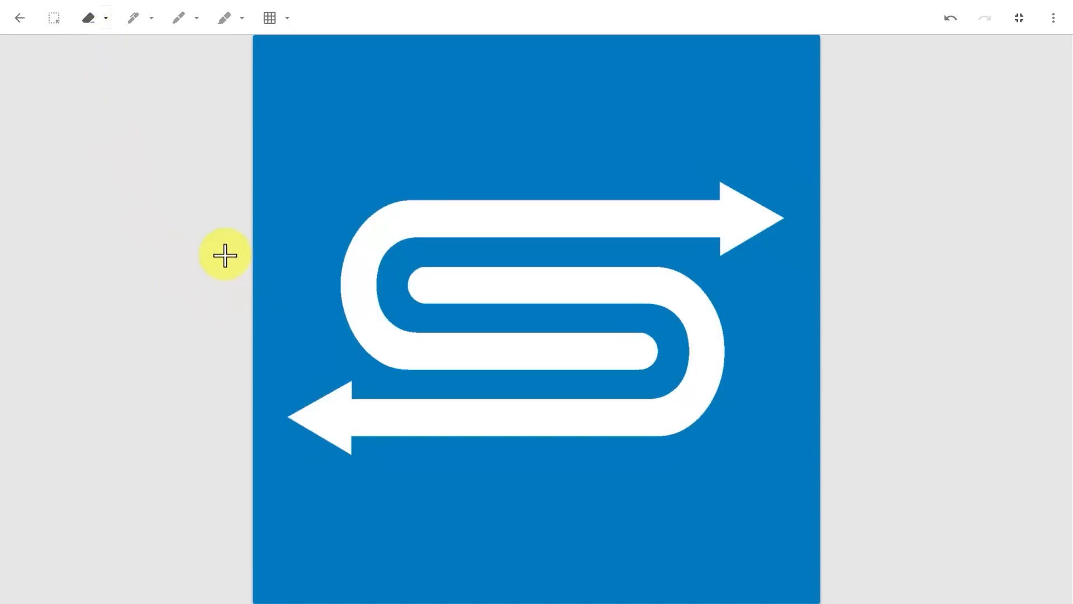
# - Draw a large cross over the whole logo with the red marker
pyautogui.click(179, 20)
pyautogui.moveTo(316, 122); pyautogui.dragTo(740, 495)
pyautogui.moveTo(322, 492)
pyautogui.mouseDown()
pyautogui.moveTo(695, 227)
pyautogui.moveTo(779, 150)
pyautogui.mouseUp()
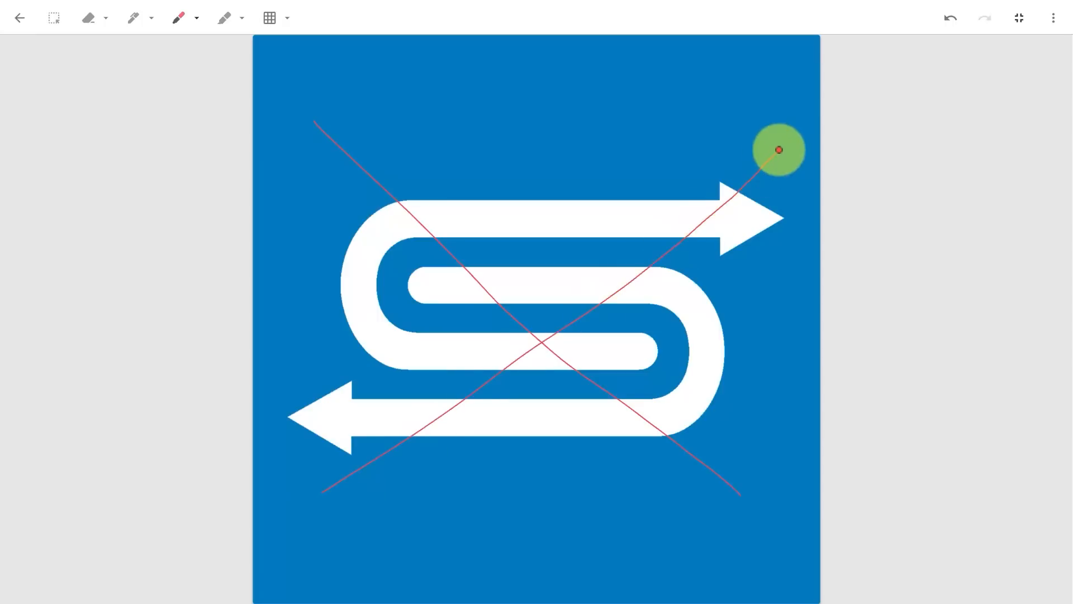
# - Create a new drawing and scribble two freehand red strokes on it, one in the upper area and one below
pyautogui.click(1055, 20)
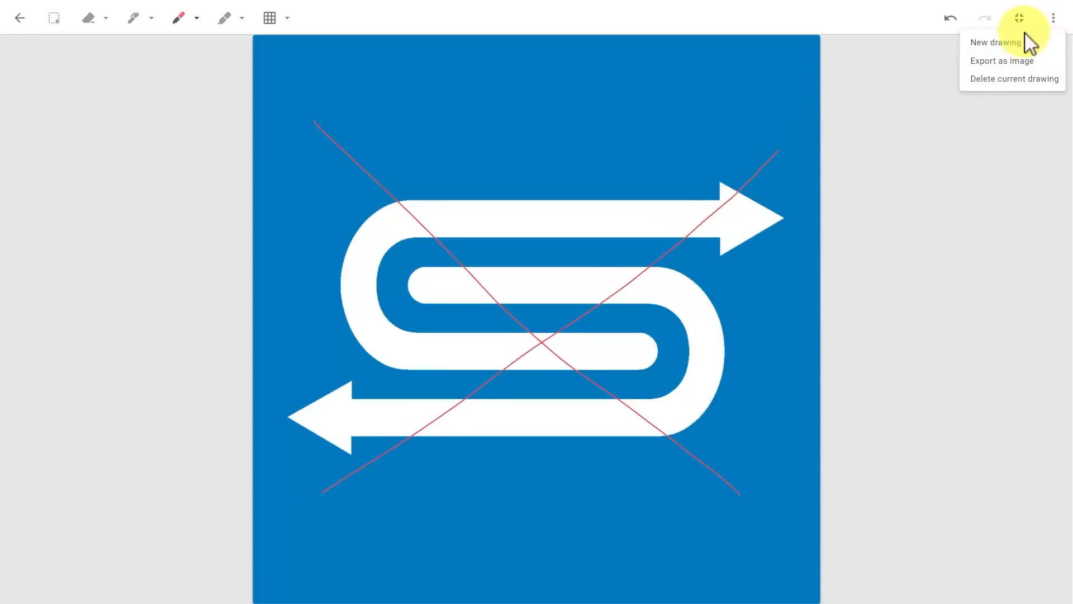
pyautogui.click(1001, 44)
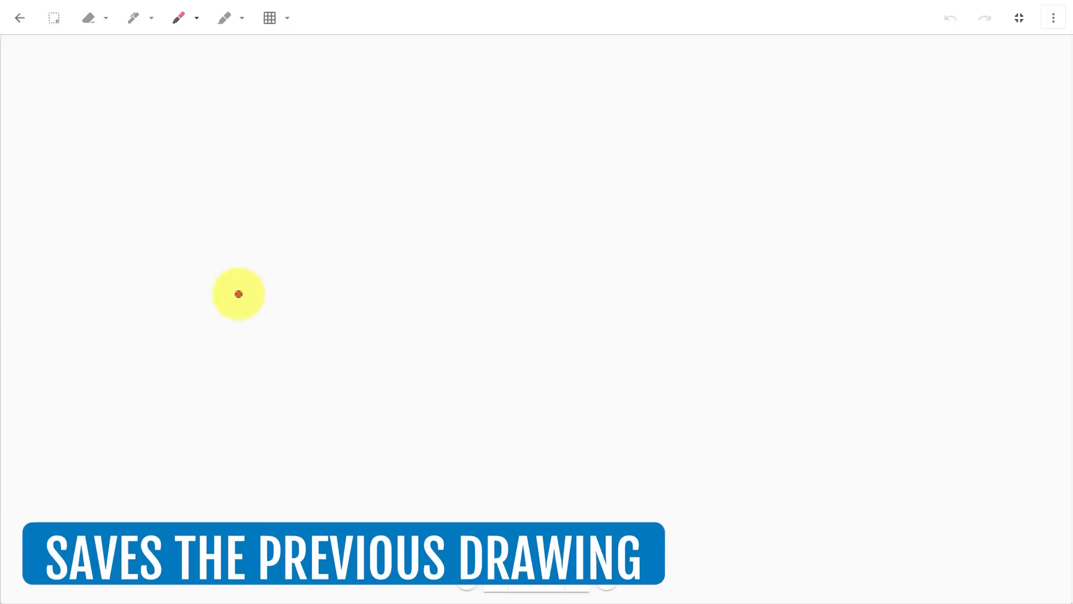
pyautogui.moveTo(242, 334)
pyautogui.mouseDown()
pyautogui.moveTo(439, 125)
pyautogui.moveTo(525, 325)
pyautogui.moveTo(553, 350)
pyautogui.moveTo(439, 125)
pyautogui.moveTo(902, 186)
pyautogui.mouseUp()
pyautogui.moveTo(411, 428)
pyautogui.mouseDown()
pyautogui.moveTo(492, 547)
pyautogui.moveTo(630, 445)
pyautogui.moveTo(889, 453)
pyautogui.mouseUp()
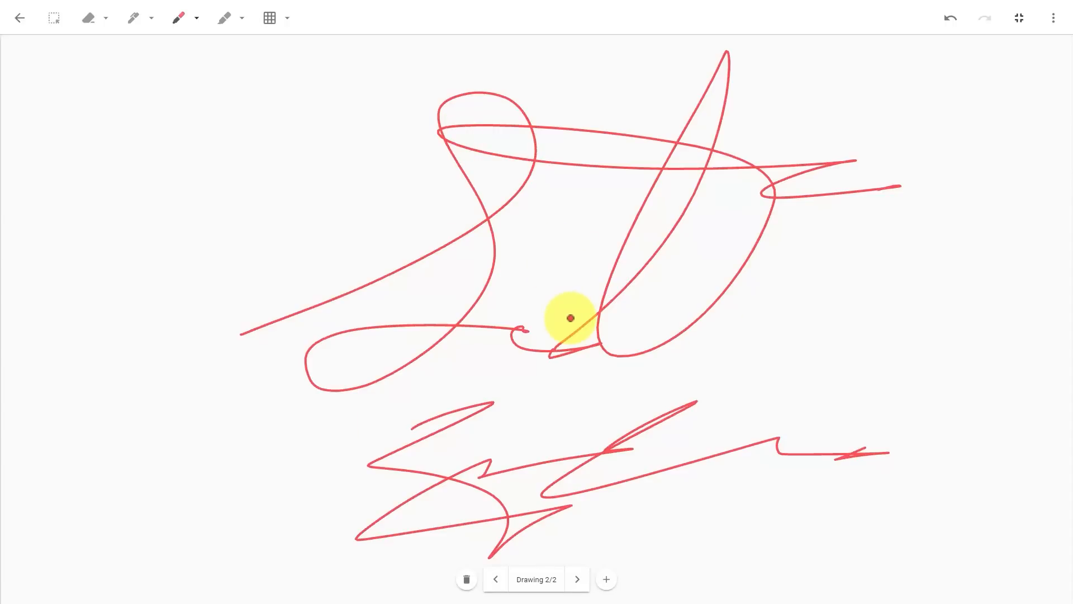
# - Delete the current scribbled drawing
pyautogui.click(1053, 17)
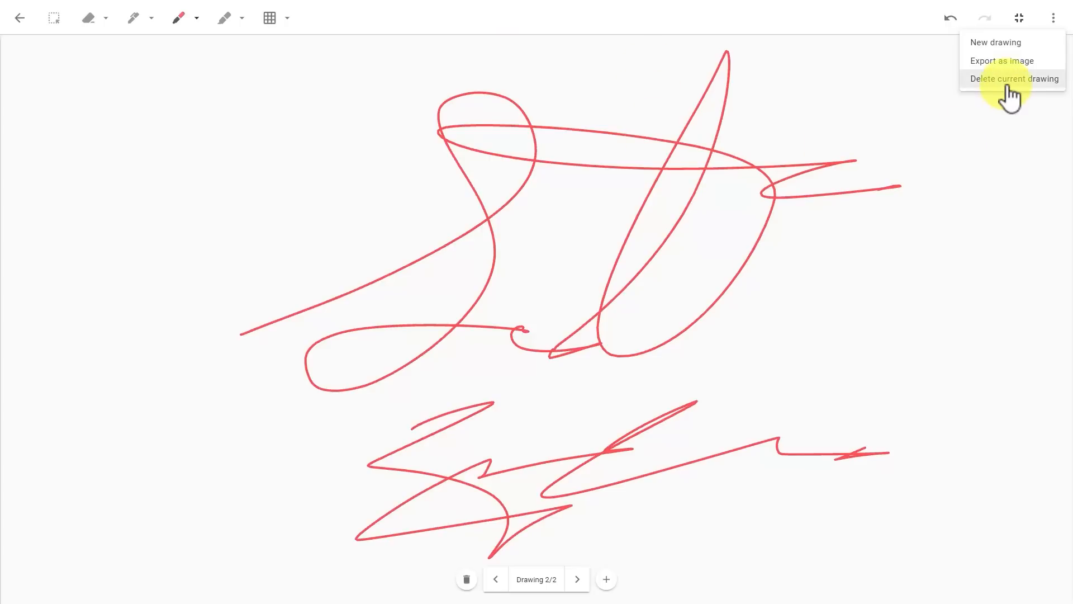
pyautogui.click(1008, 87)
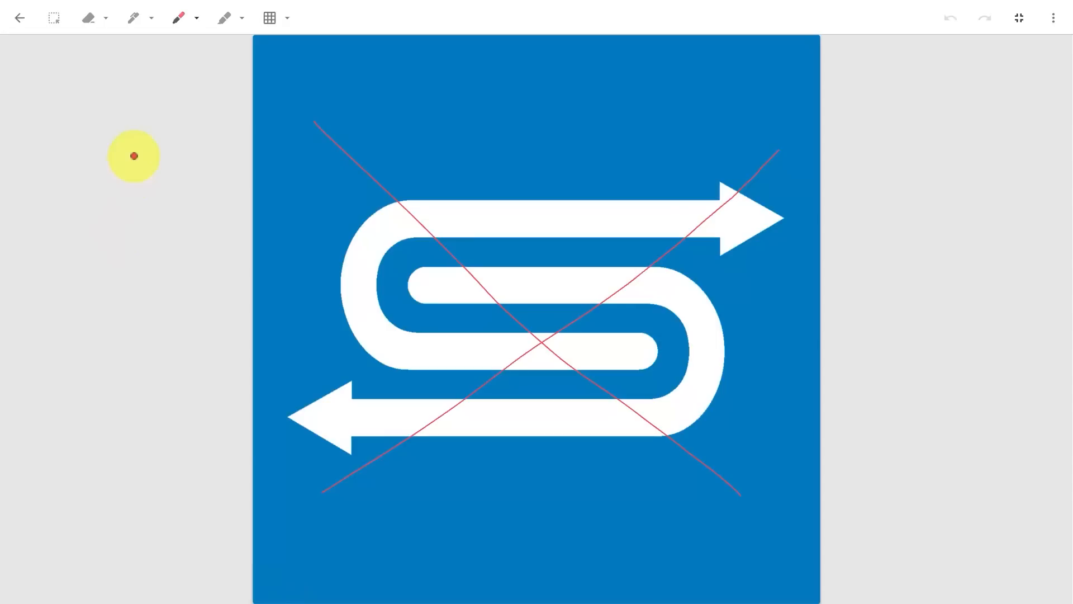
# - Return from the drawing editor to the "Title 1" note and archive it
pyautogui.click(20, 18)
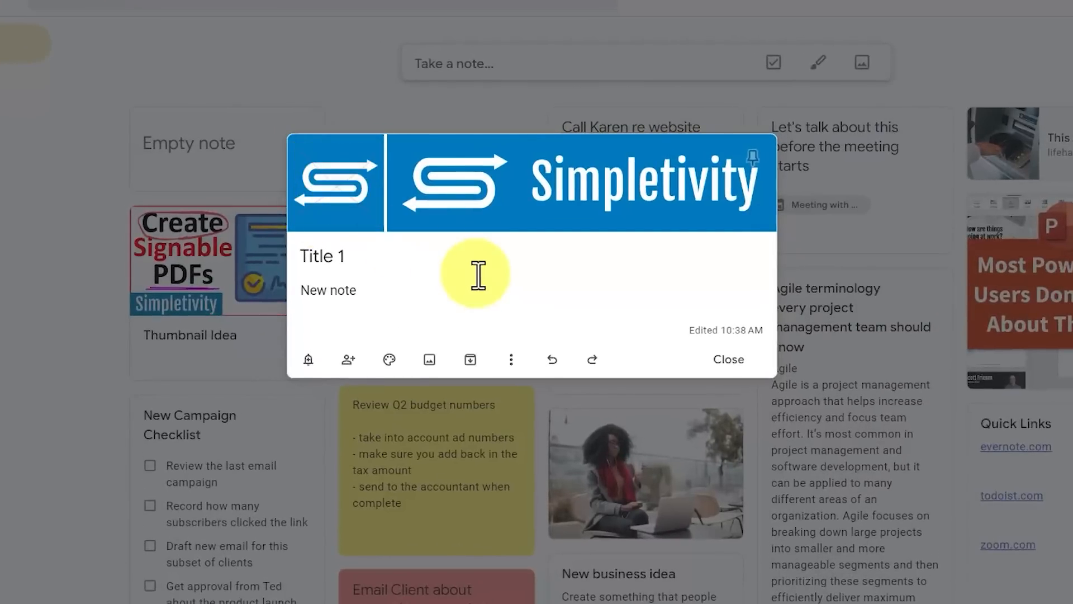
pyautogui.click(471, 361)
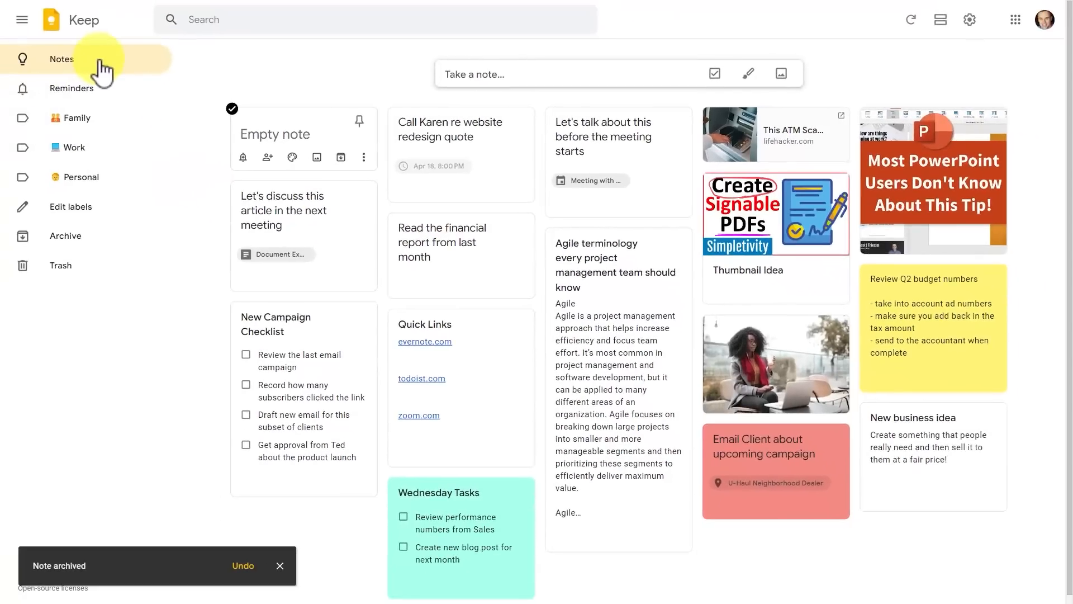
# - Look through the archived notes and the trashed notes, and go back to the main notes list
pyautogui.click(65, 241)
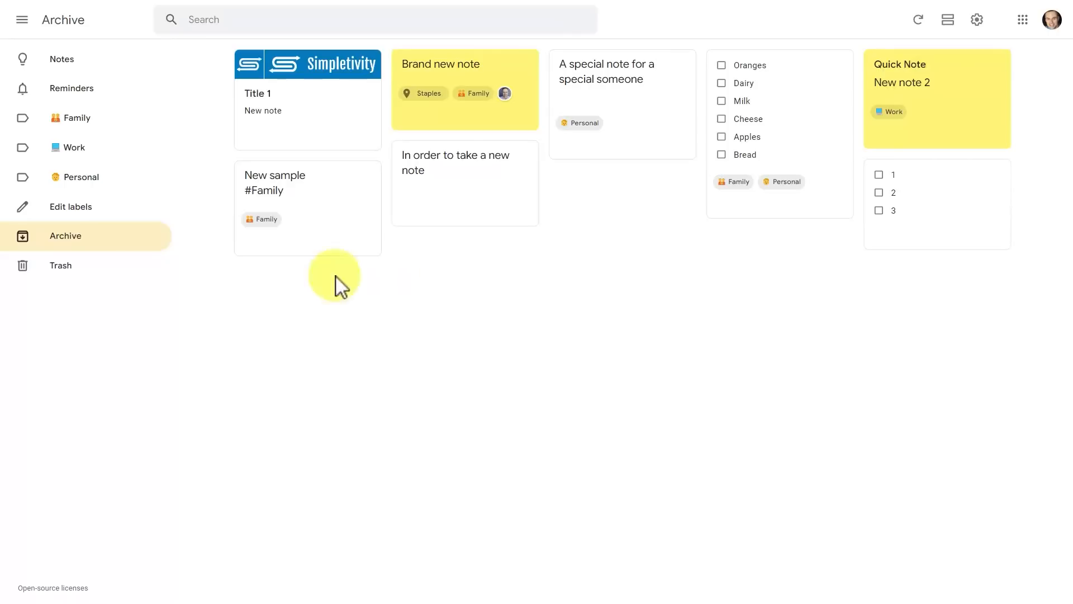
pyautogui.click(77, 272)
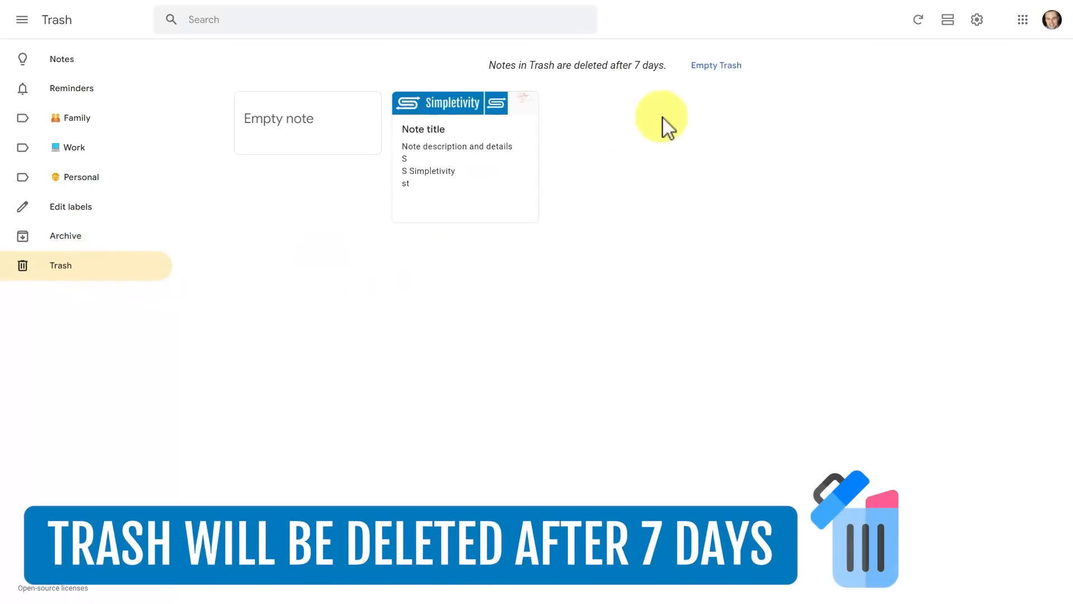
pyautogui.click(66, 240)
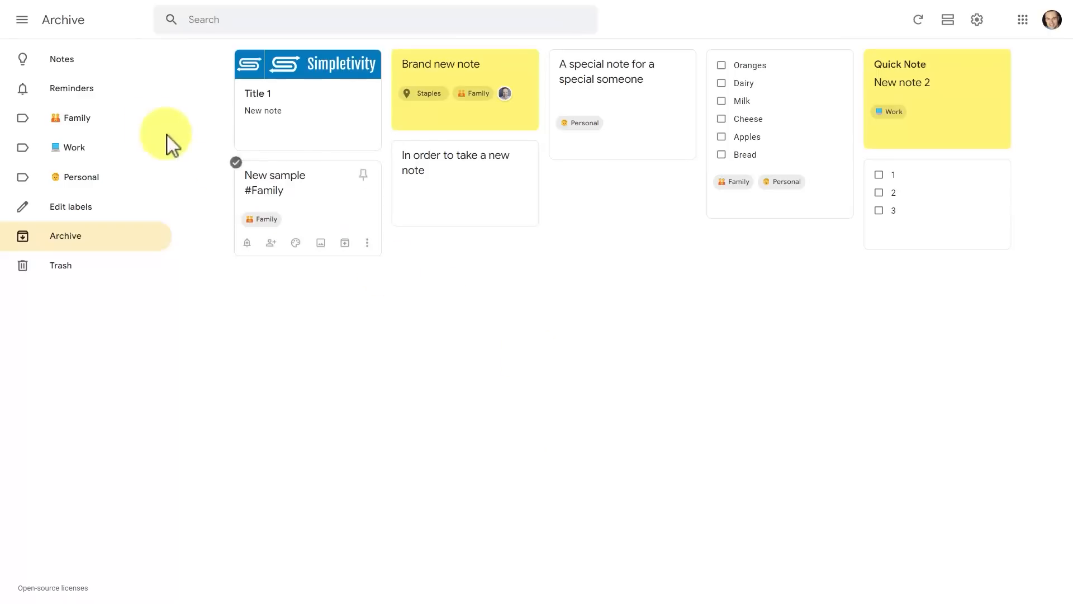
pyautogui.click(78, 62)
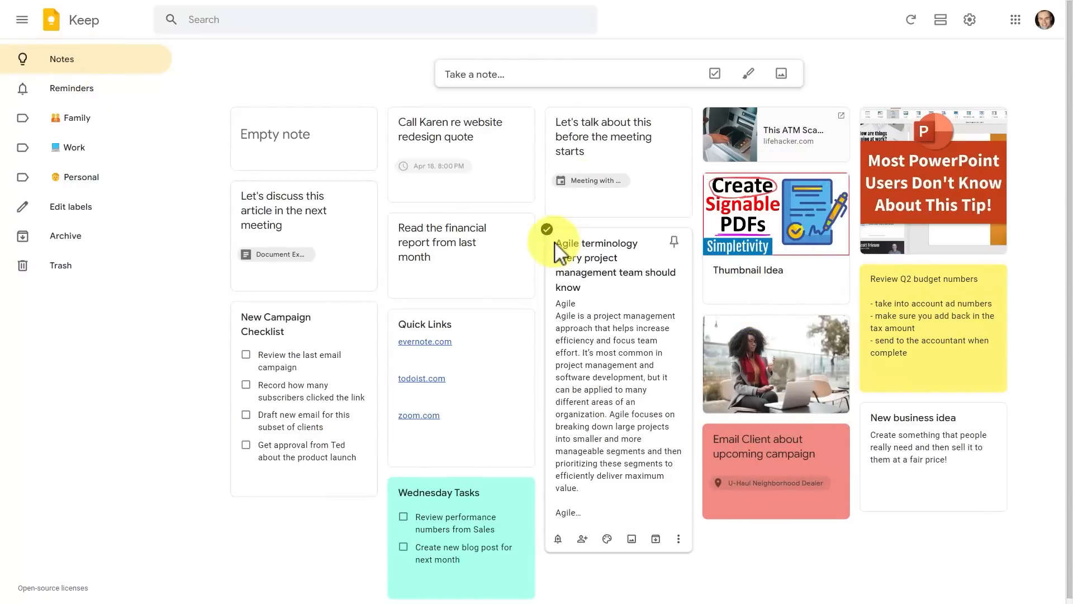
# - Unarchive the "Title 1" note and return to the main notes list
pyautogui.click(78, 240)
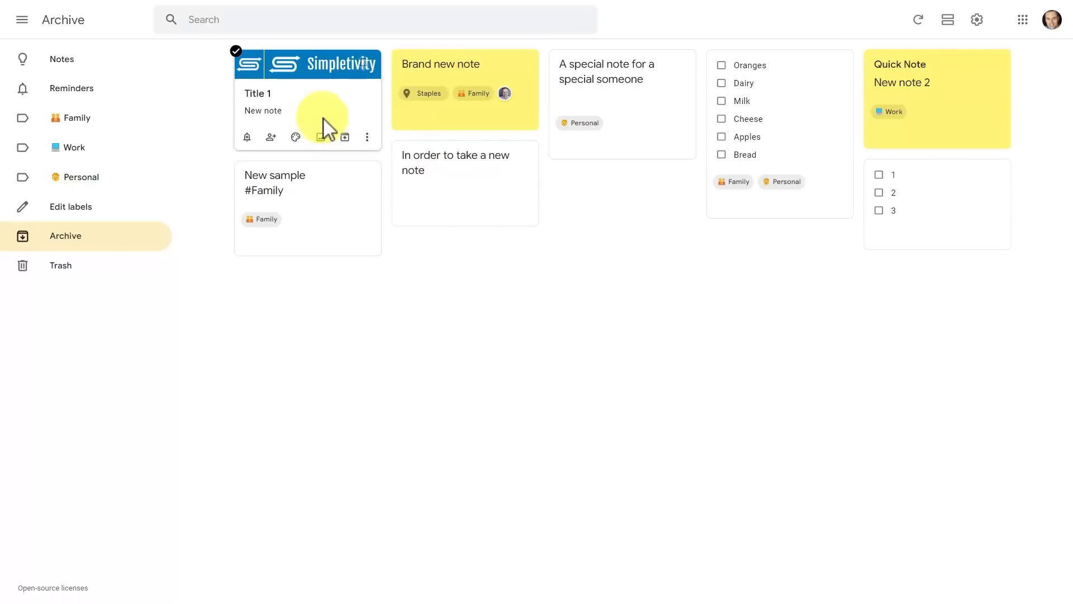
pyautogui.click(345, 137)
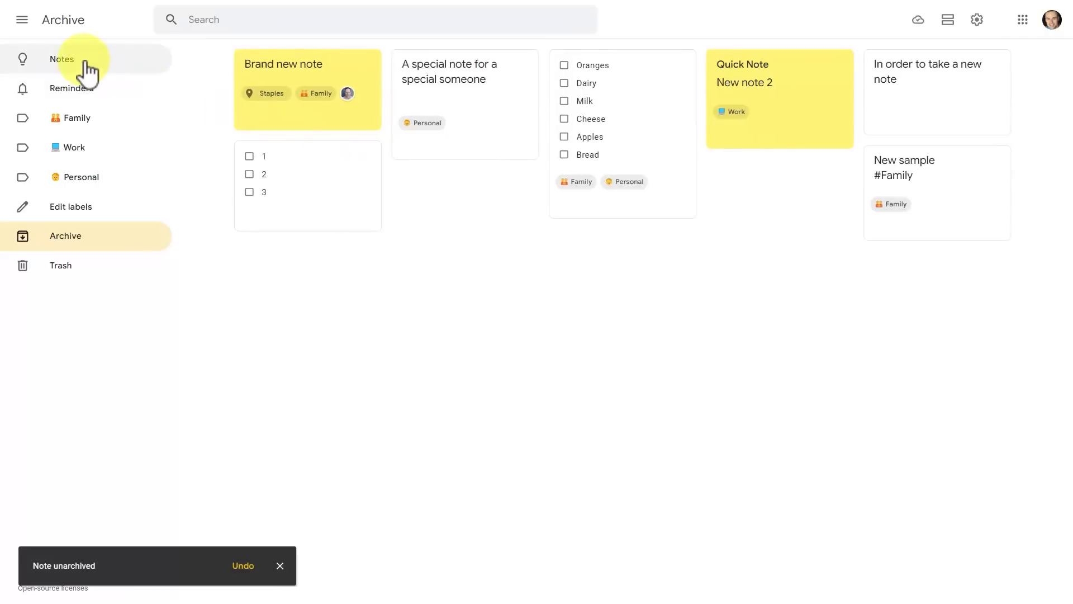
pyautogui.click(78, 62)
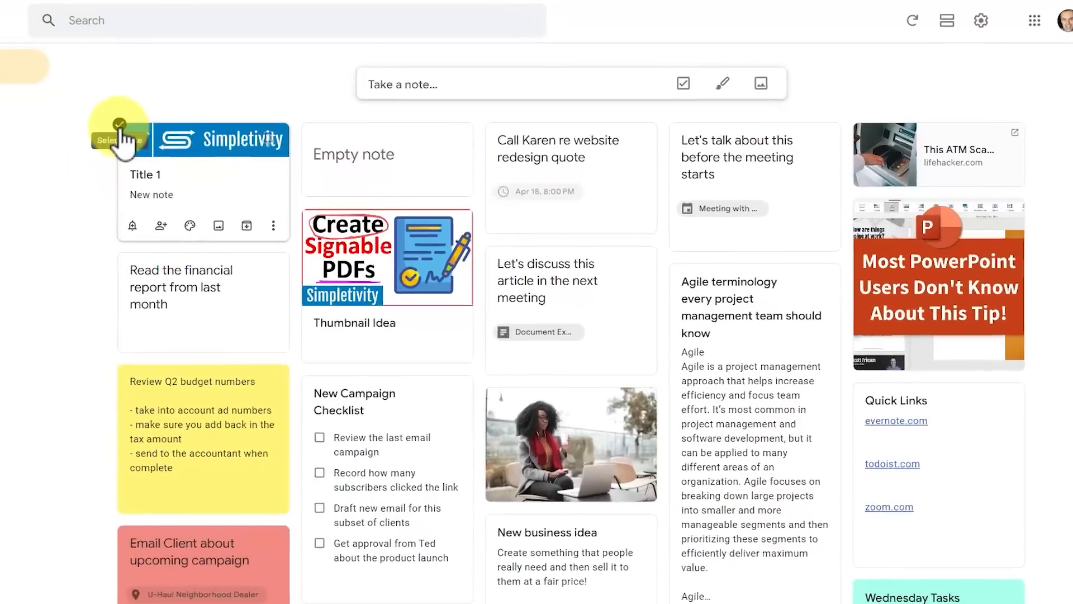
# - Select the first four notes in the top row and set their background color to yellow
pyautogui.click(232, 109)
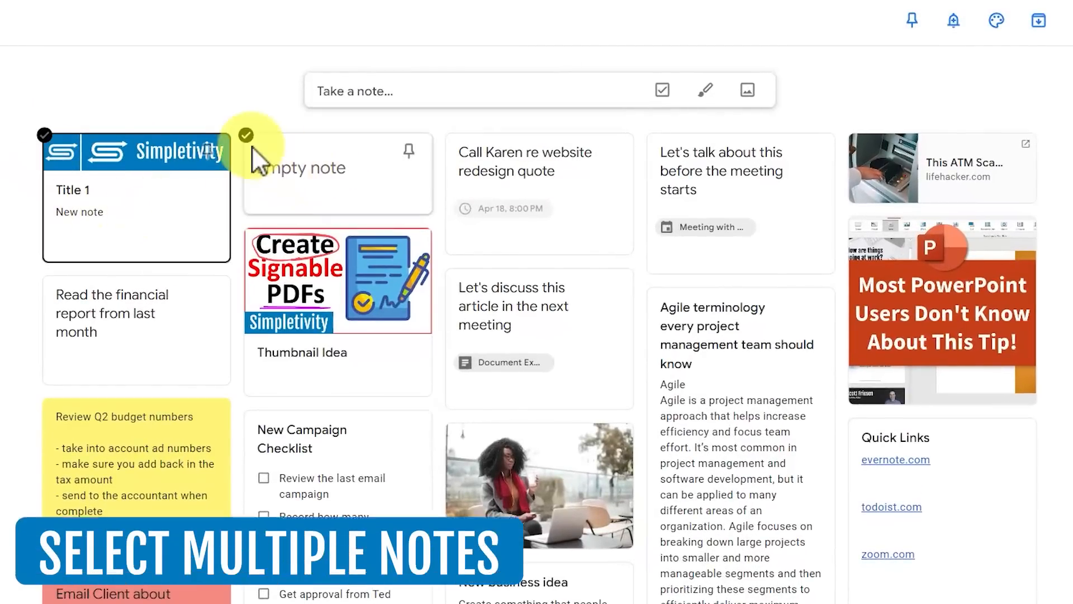
pyautogui.click(246, 135)
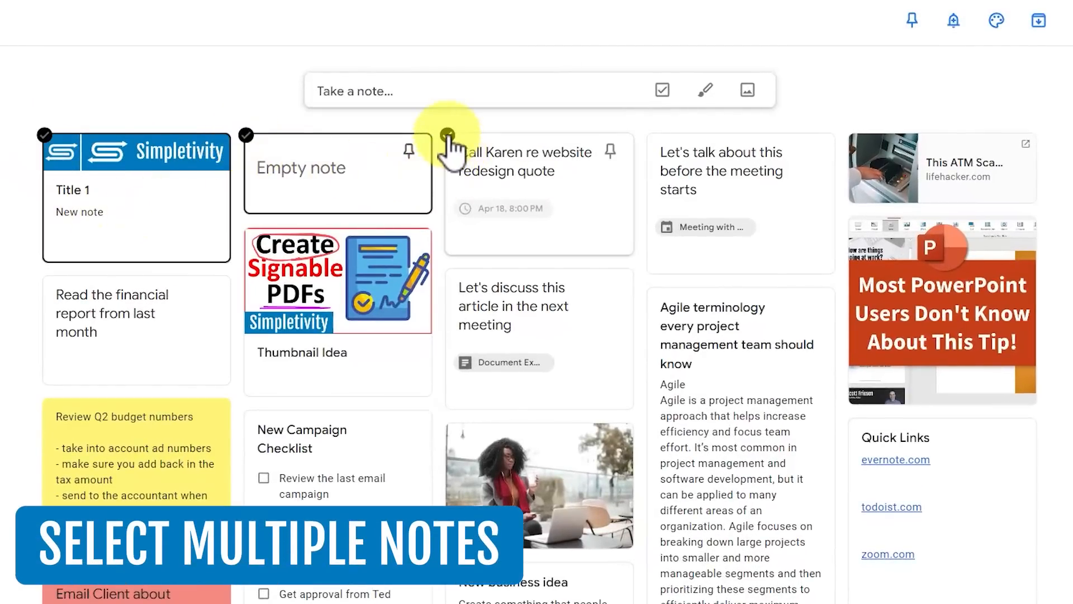
pyautogui.click(448, 134)
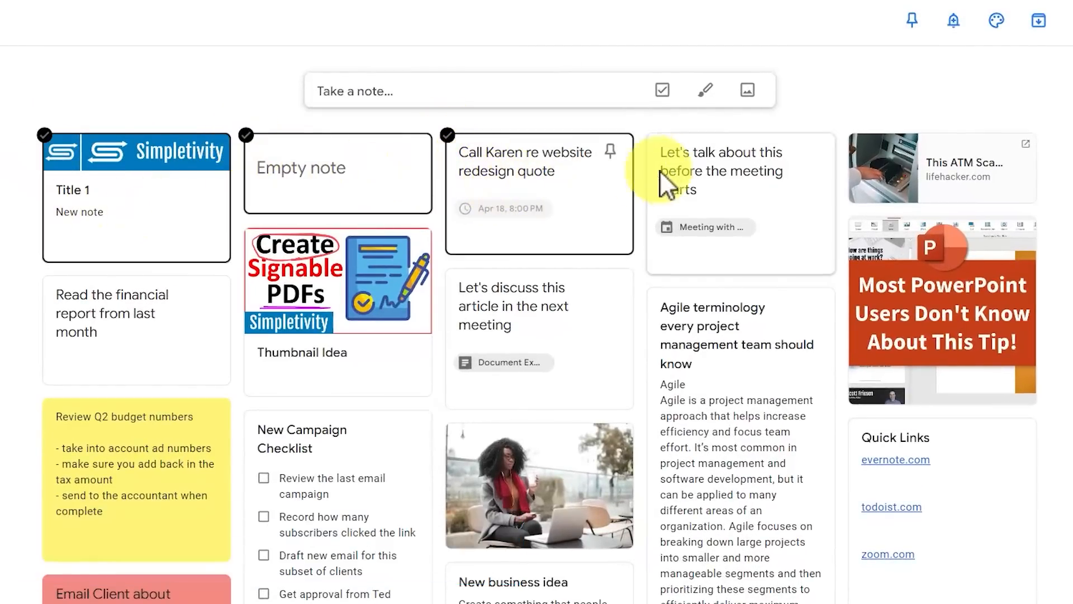
pyautogui.click(649, 135)
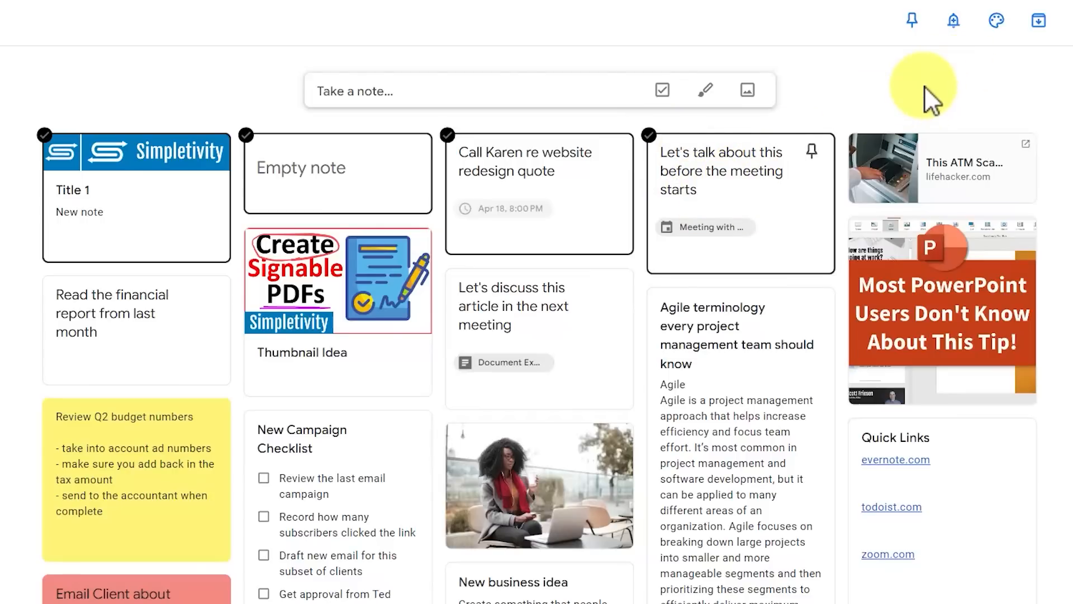
pyautogui.click(998, 24)
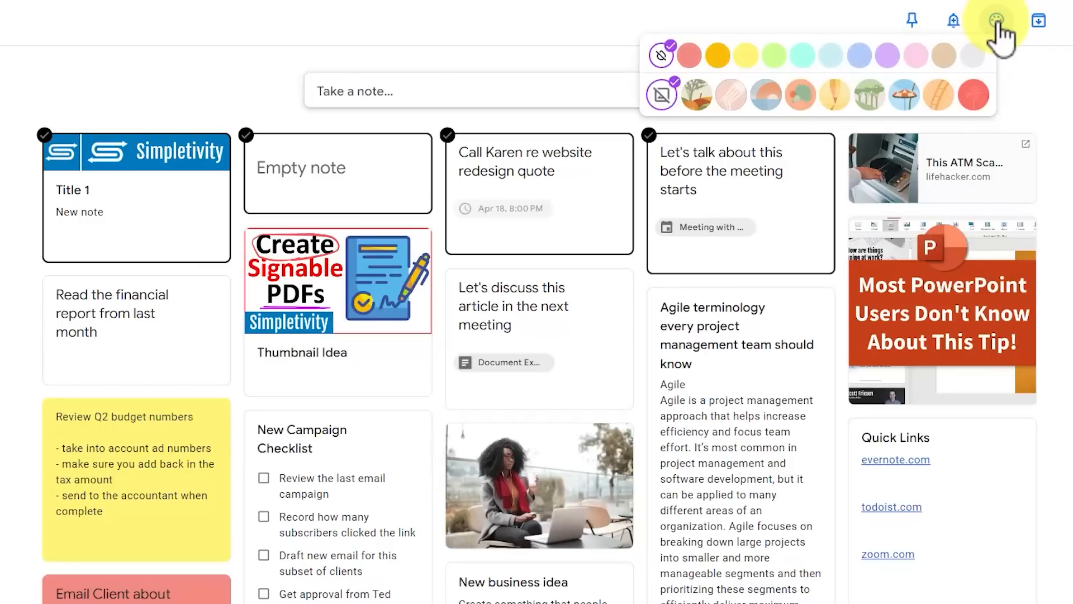
pyautogui.click(749, 56)
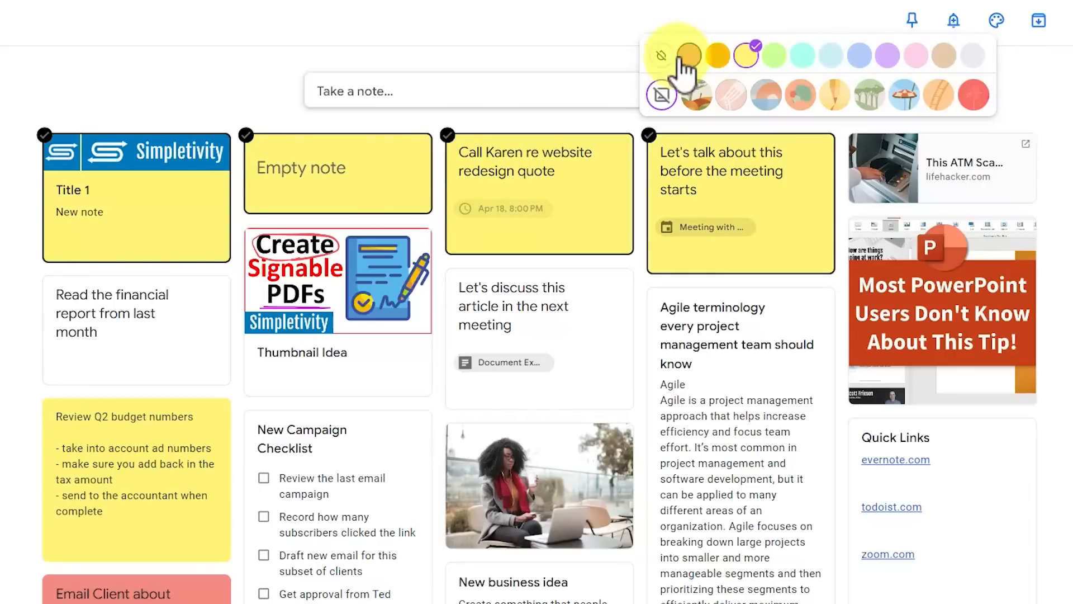
# - Reset the four selected notes to the default color and view their reminder options, leaving without setting one and clearing the selection
pyautogui.click(661, 56)
pyautogui.click(954, 22)
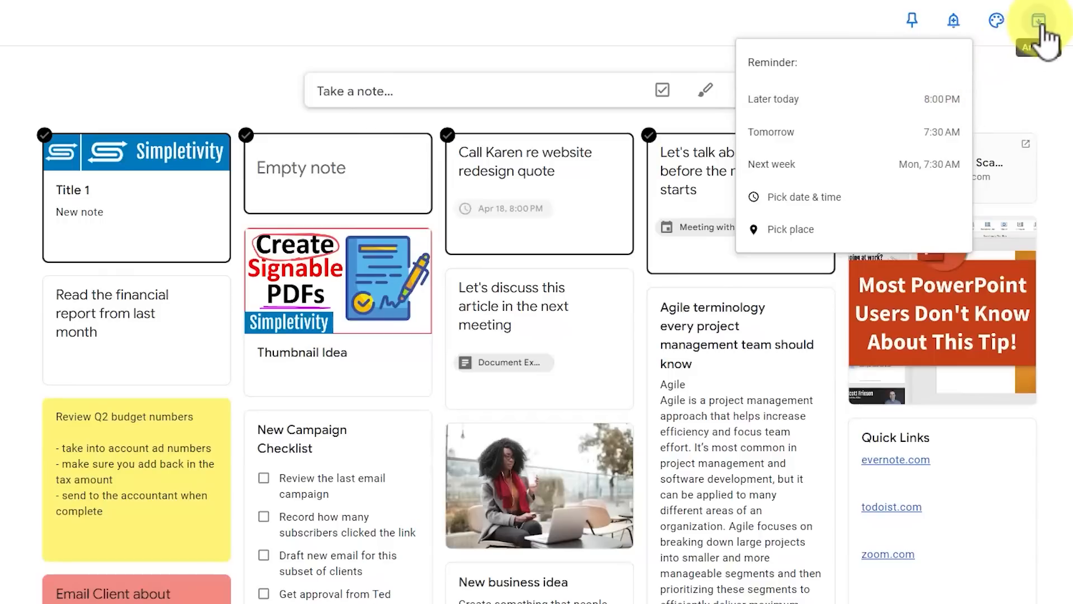
pyautogui.click(1022, 89)
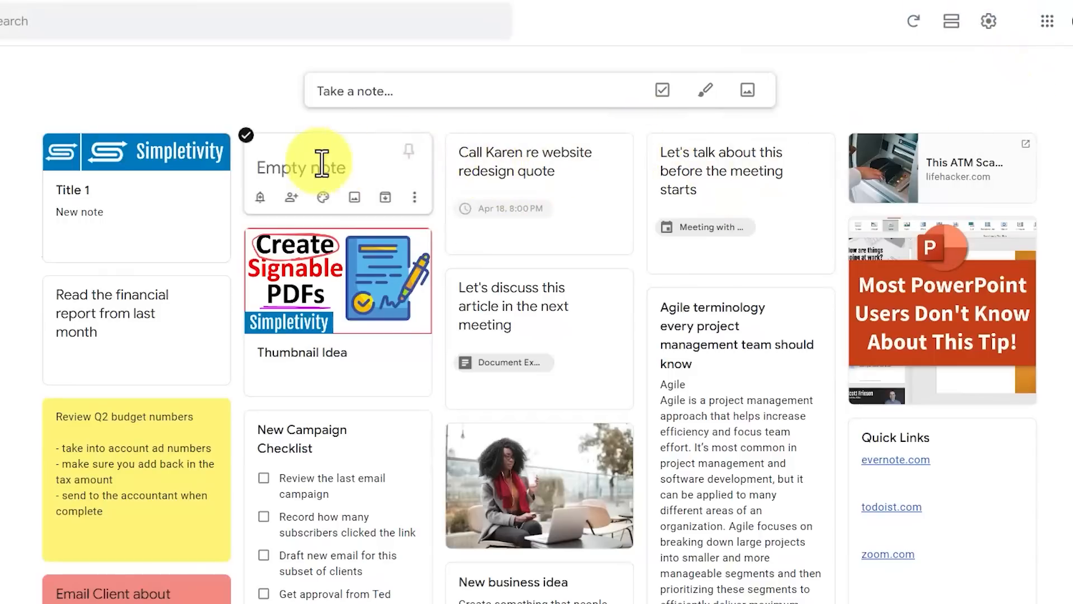
# - Select the "Title 1" note and the empty note together, and clear the selection
pyautogui.click(45, 135)
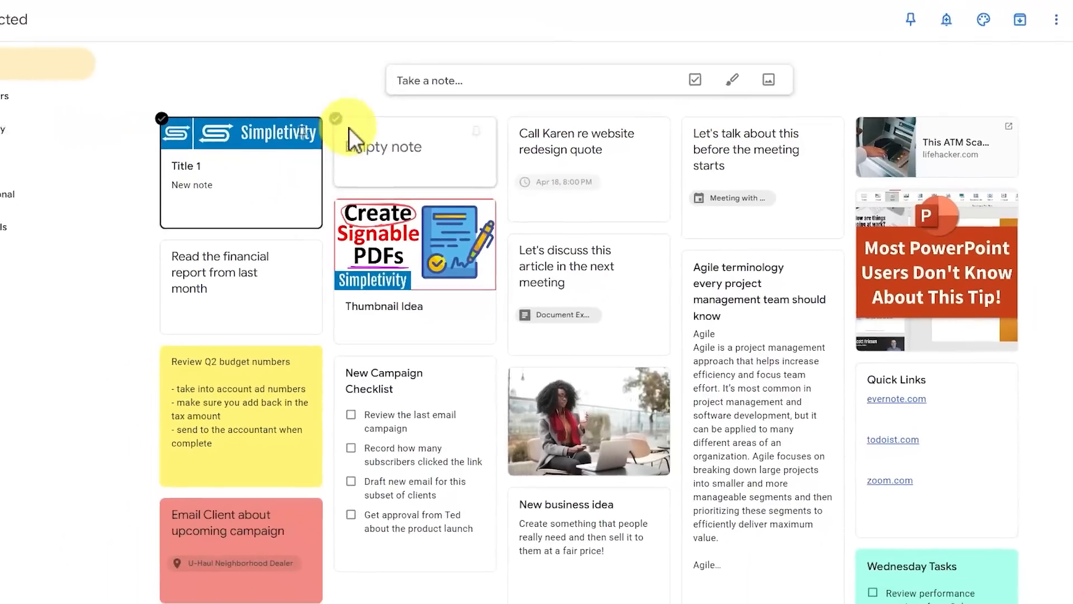
pyautogui.click(247, 136)
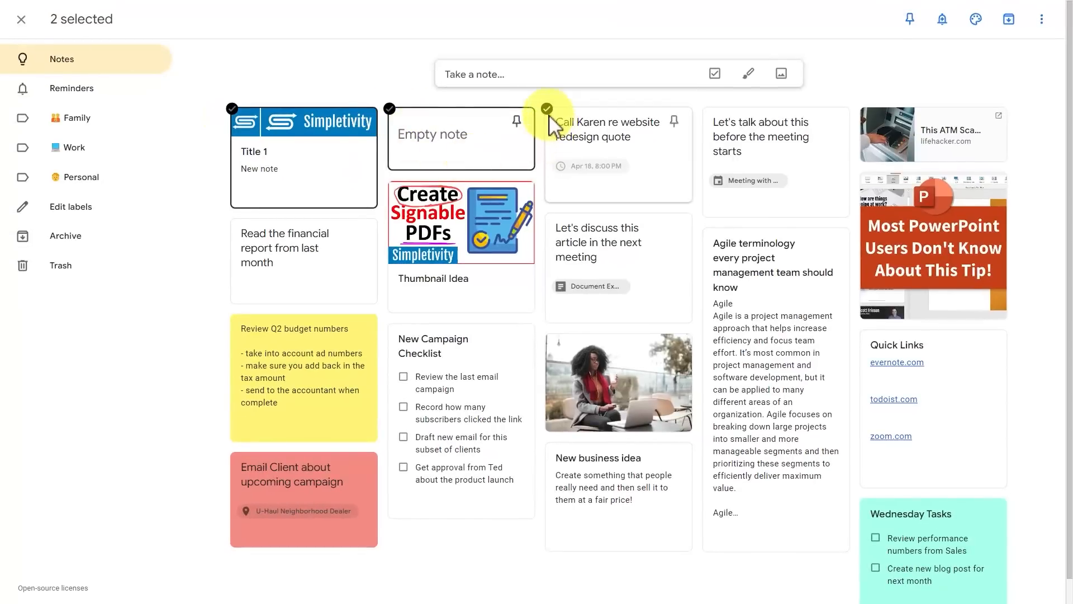
pyautogui.click(439, 396)
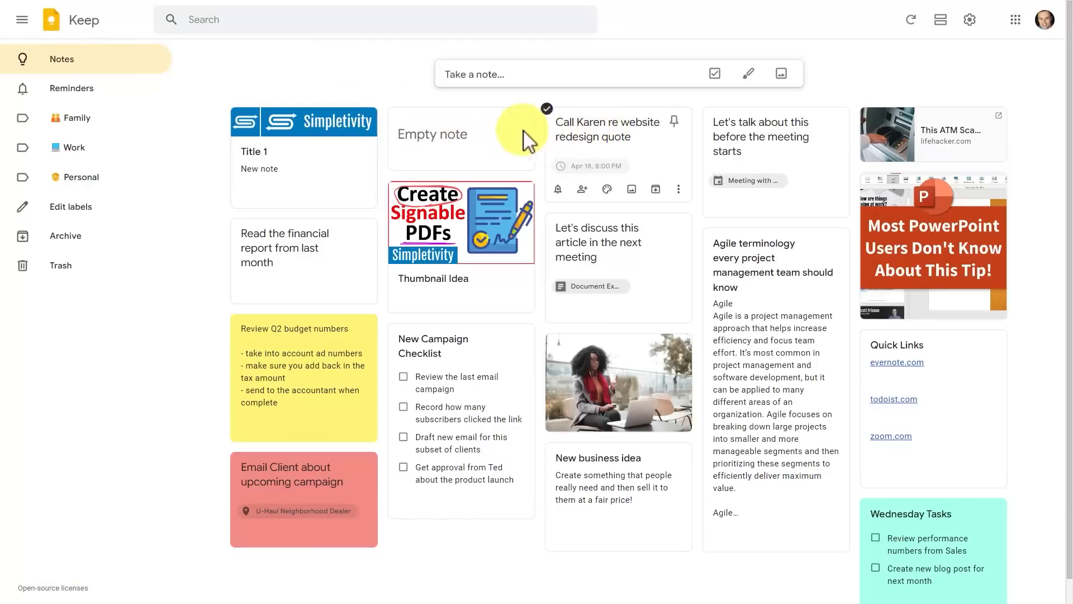
# - Open the "Title 1" note, pin it, and close it
pyautogui.click(316, 167)
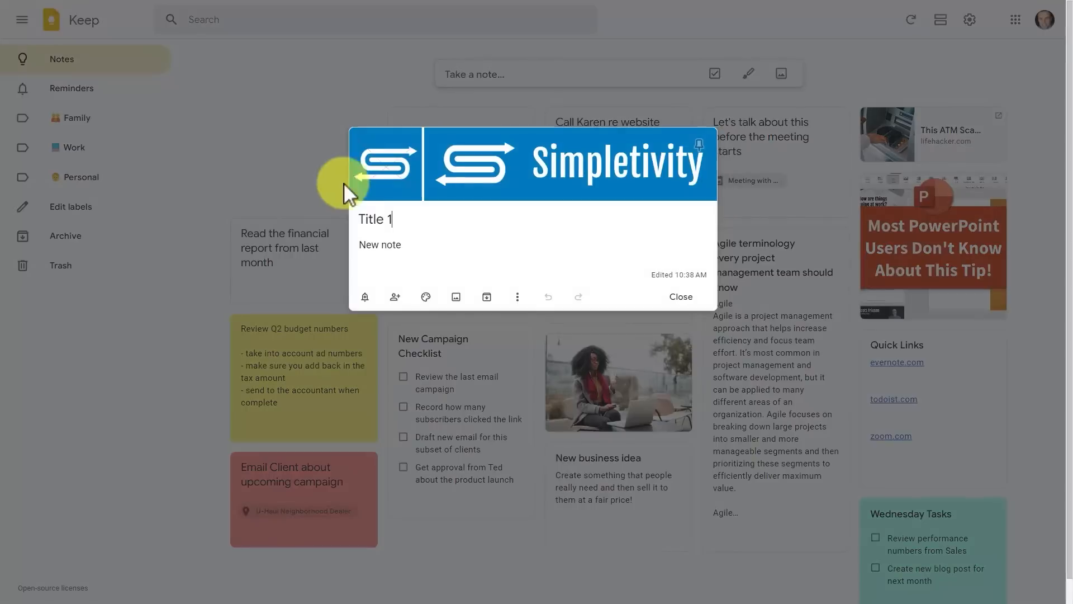
pyautogui.click(702, 155)
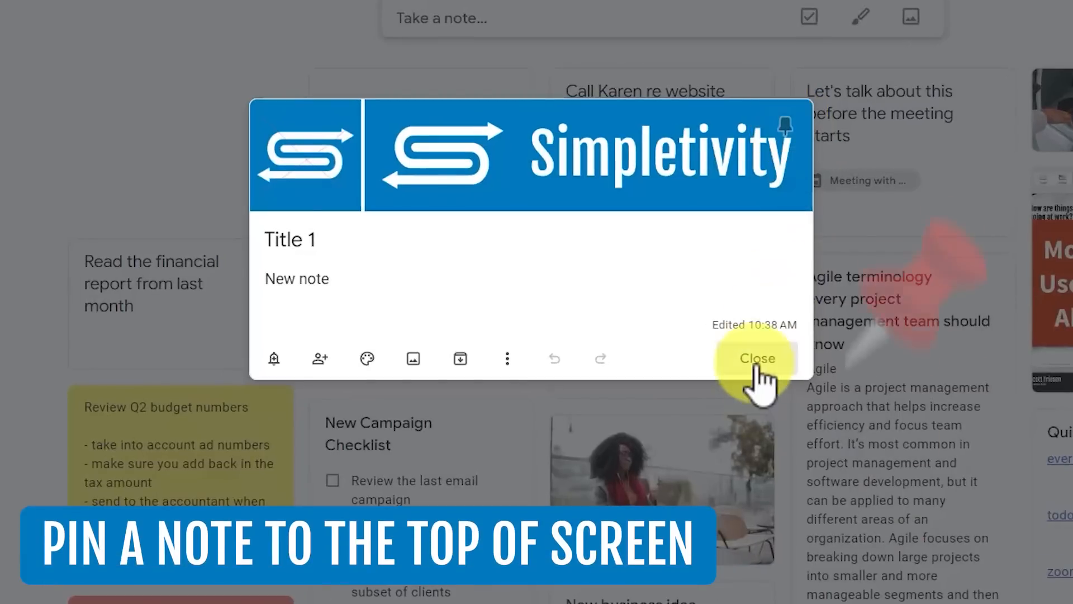
pyautogui.click(681, 296)
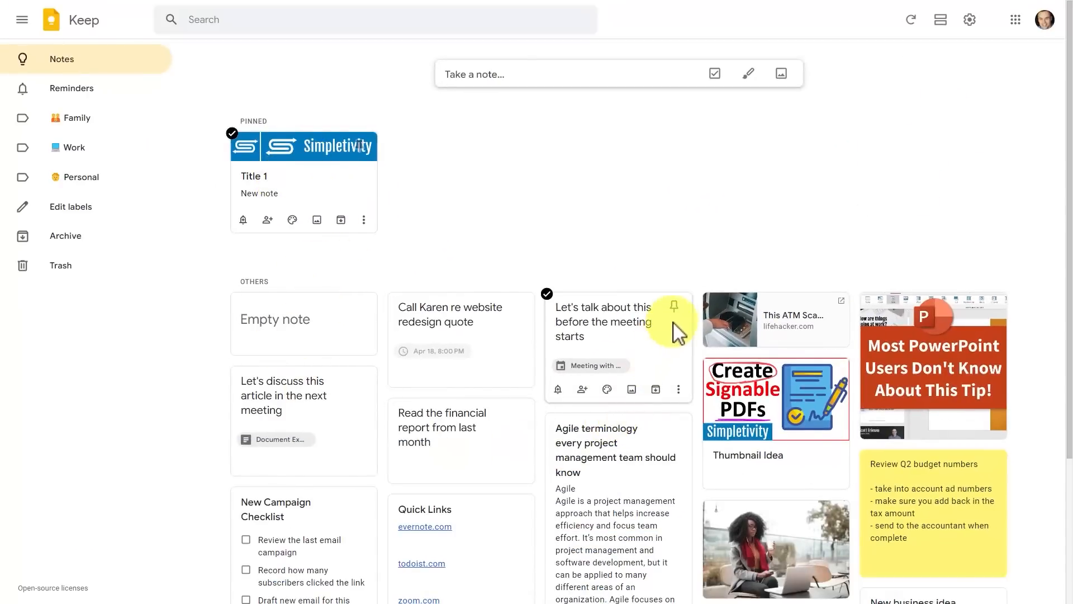
# - Pin the "Let's talk about this before the meeting starts" note and the PowerPoint image note, and unpin both together
pyautogui.click(675, 306)
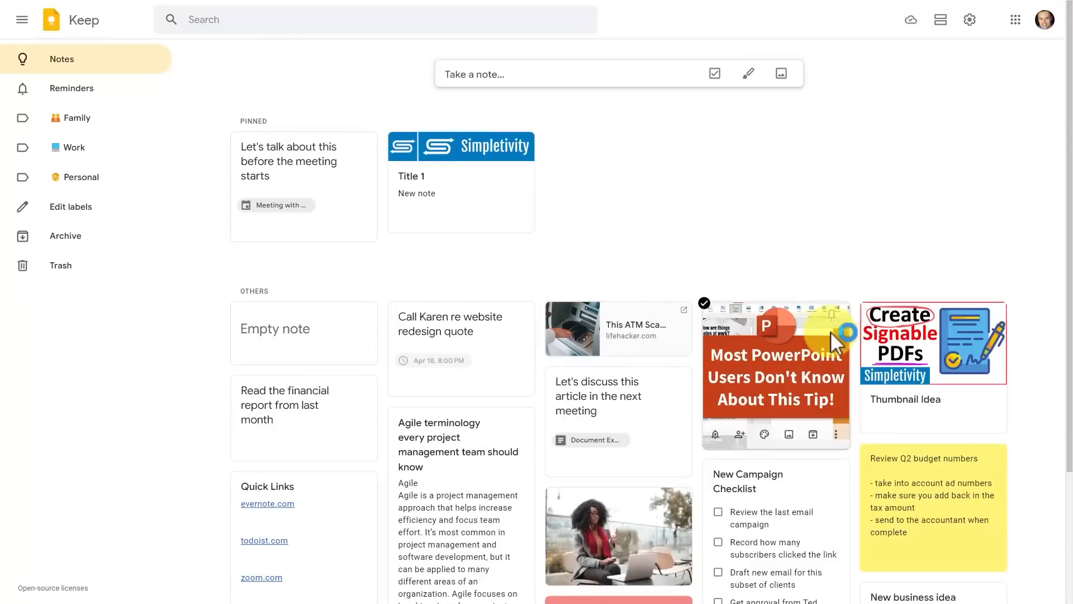
pyautogui.click(834, 316)
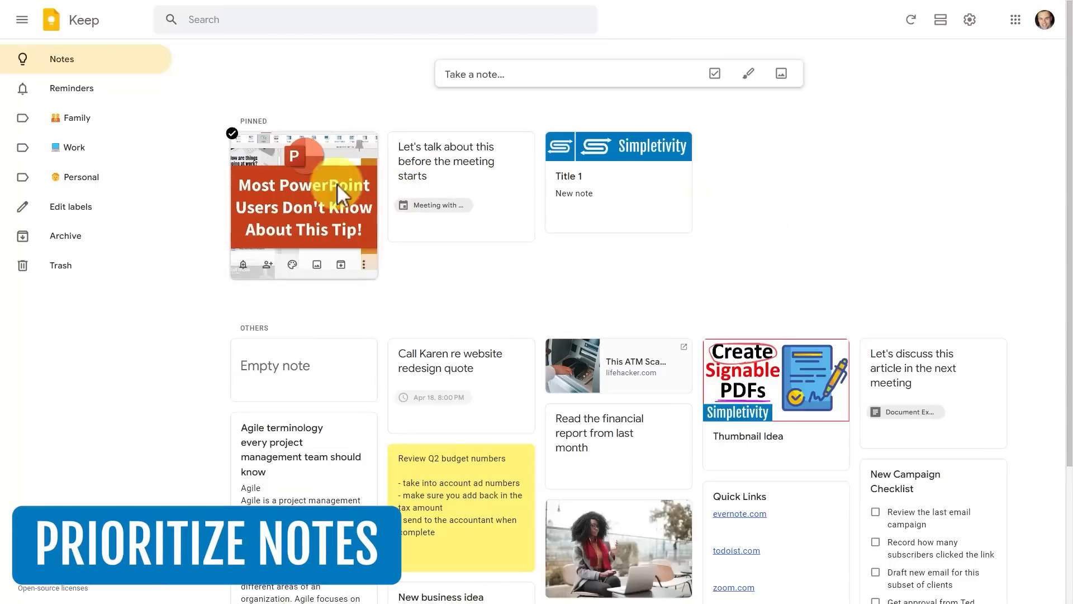
pyautogui.click(232, 133)
pyautogui.click(389, 134)
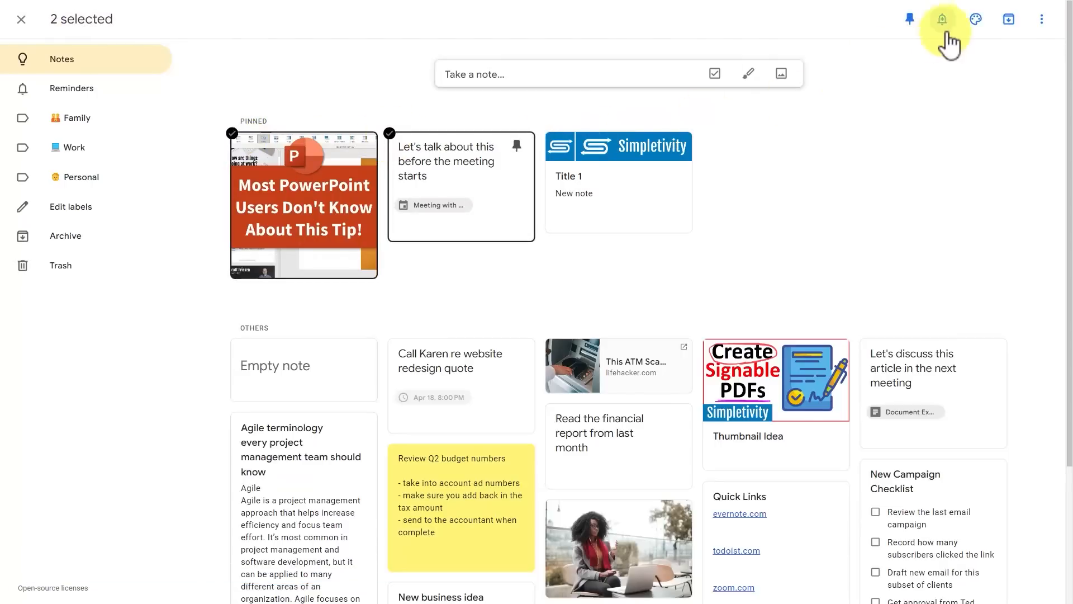
pyautogui.click(910, 21)
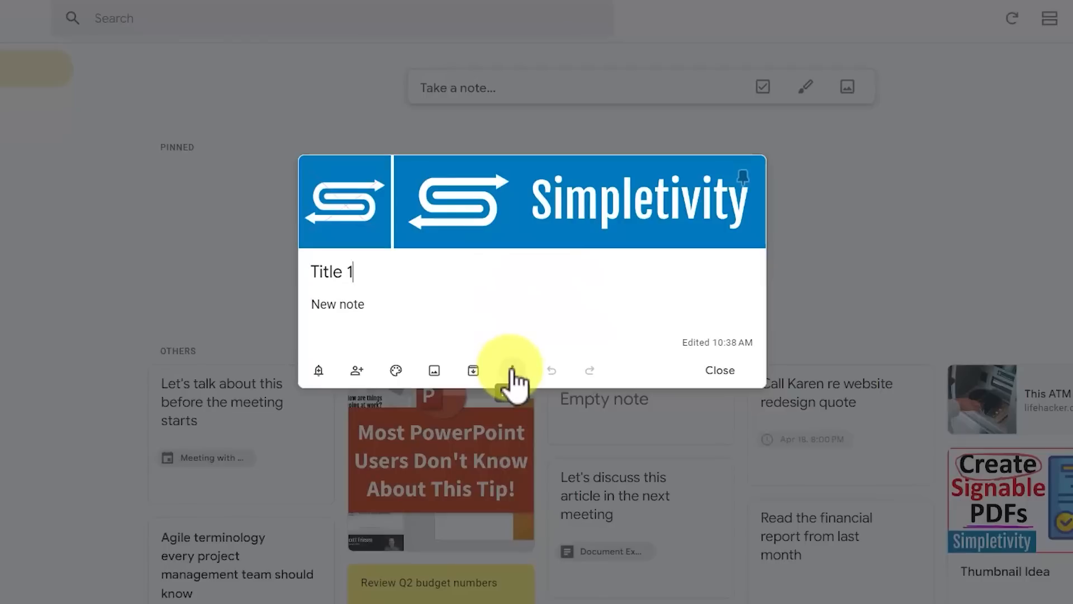
# - Create a label named "New" on the "Title 1" note and also assign it the existing Work label
pyautogui.click(512, 371)
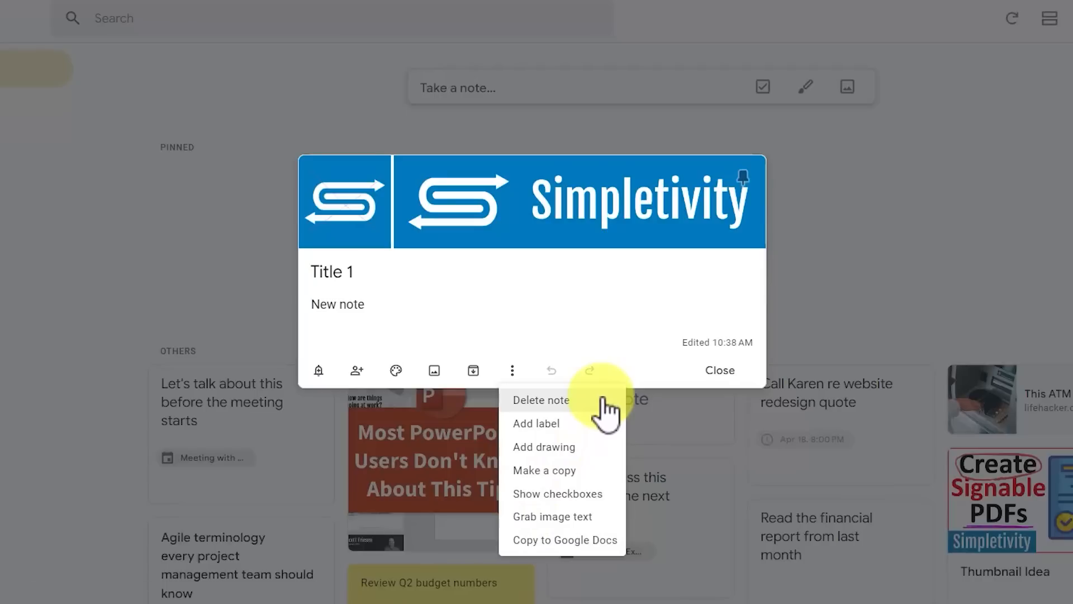
pyautogui.click(556, 425)
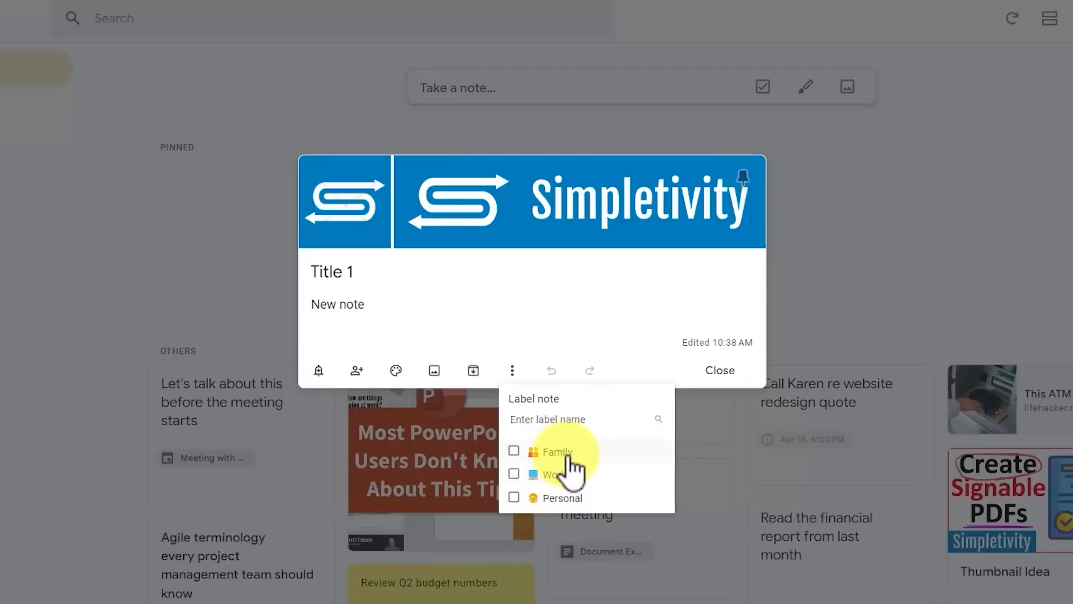
pyautogui.write('New')
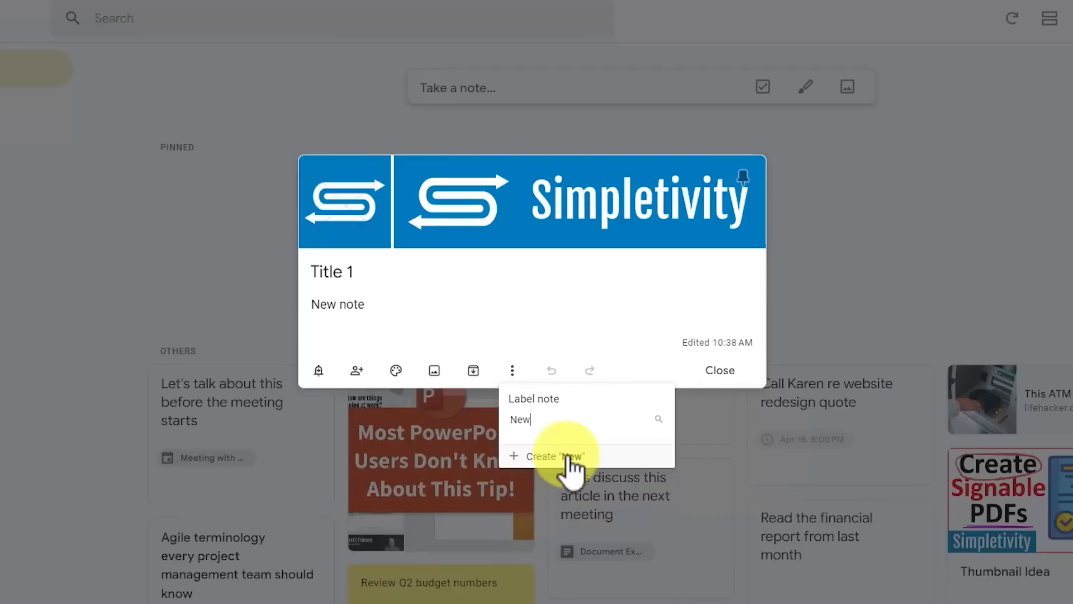
pyautogui.click(570, 458)
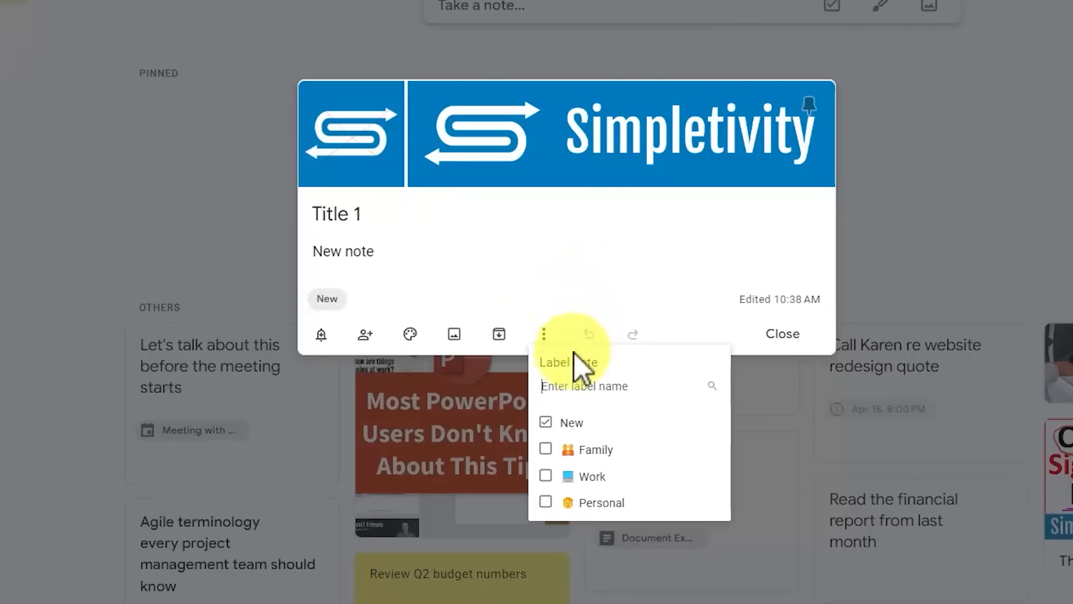
pyautogui.click(547, 477)
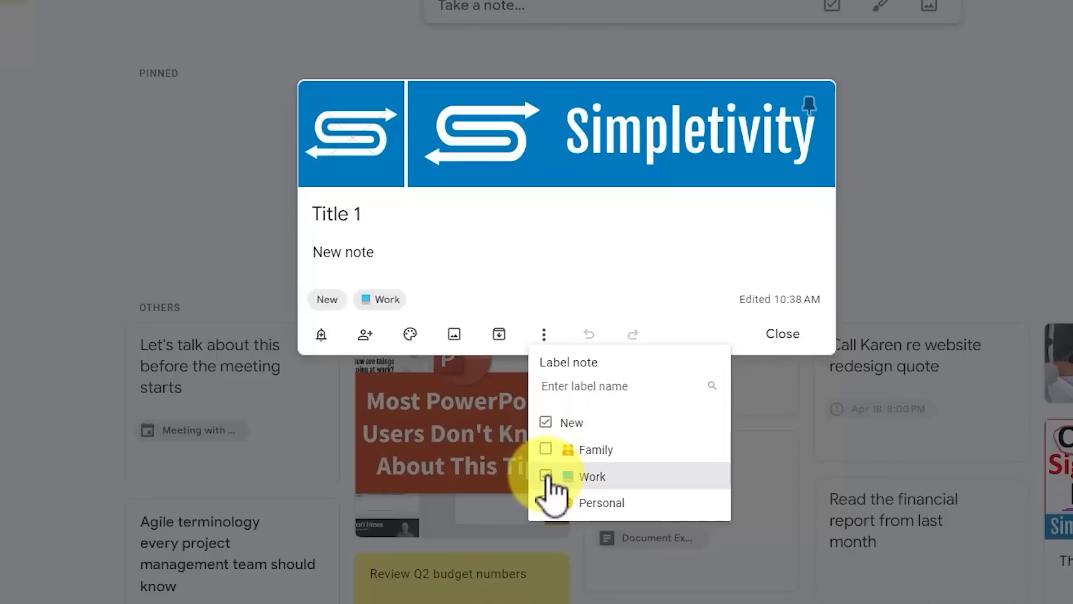
pyautogui.click(618, 271)
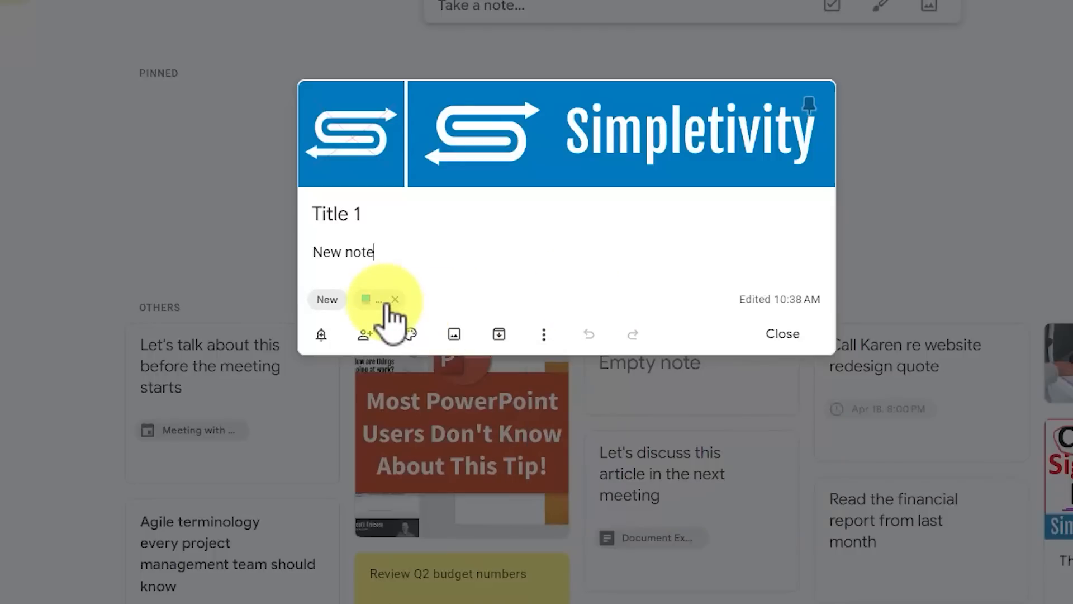
# - Remove the "New" label from the "Title 1" note
pyautogui.moveTo(366, 320)
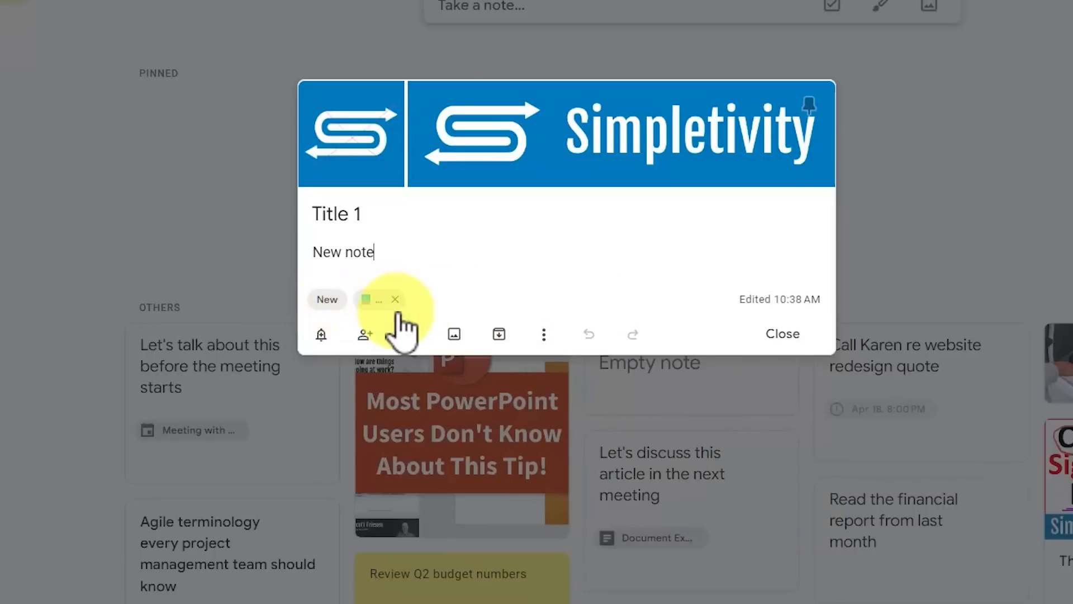
pyautogui.click(543, 335)
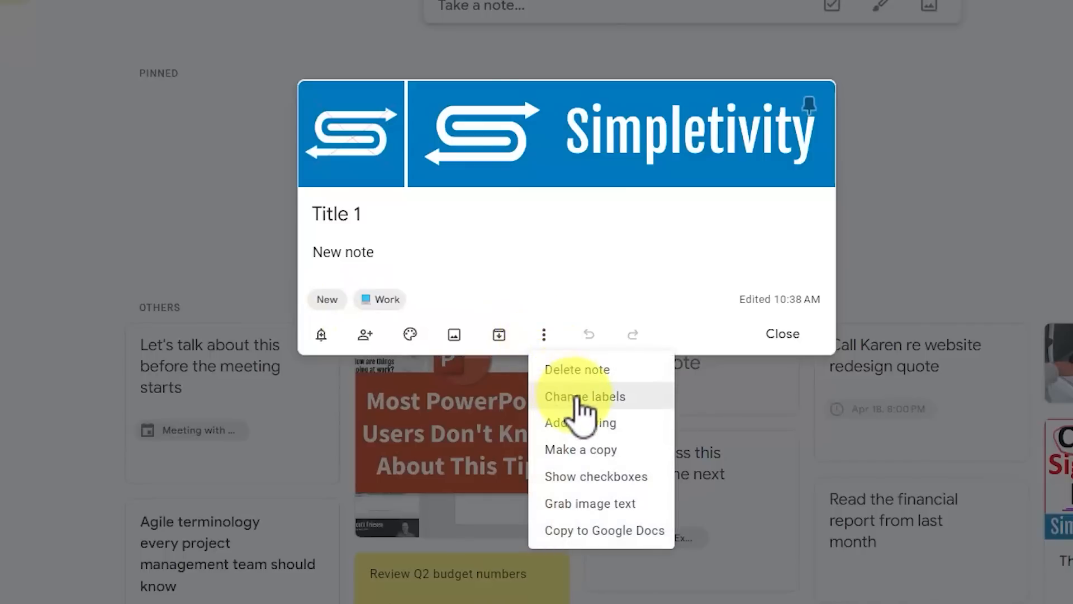
pyautogui.click(500, 241)
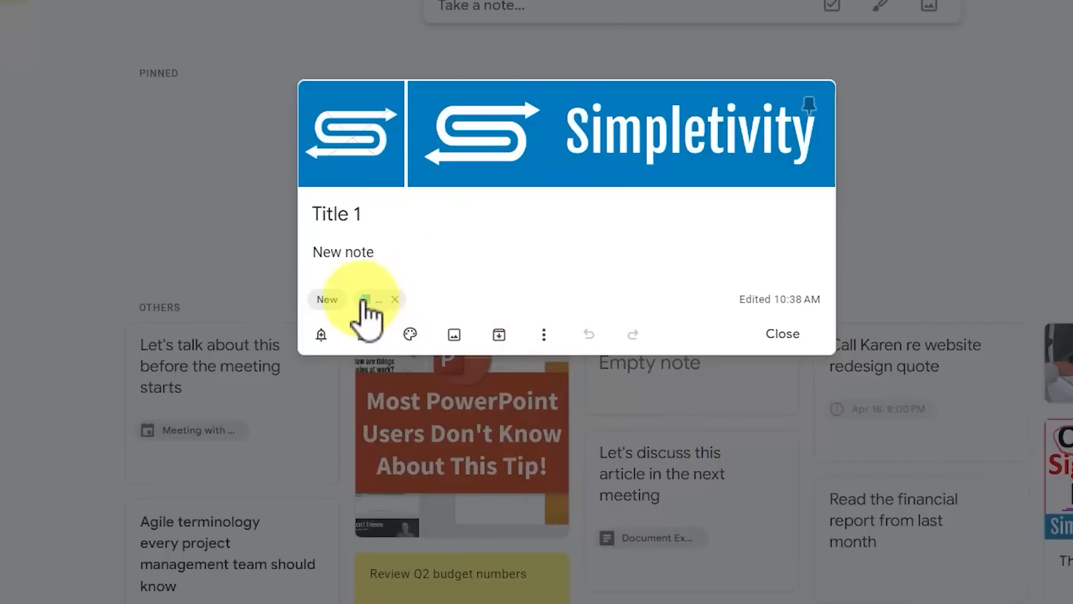
pyautogui.click(338, 300)
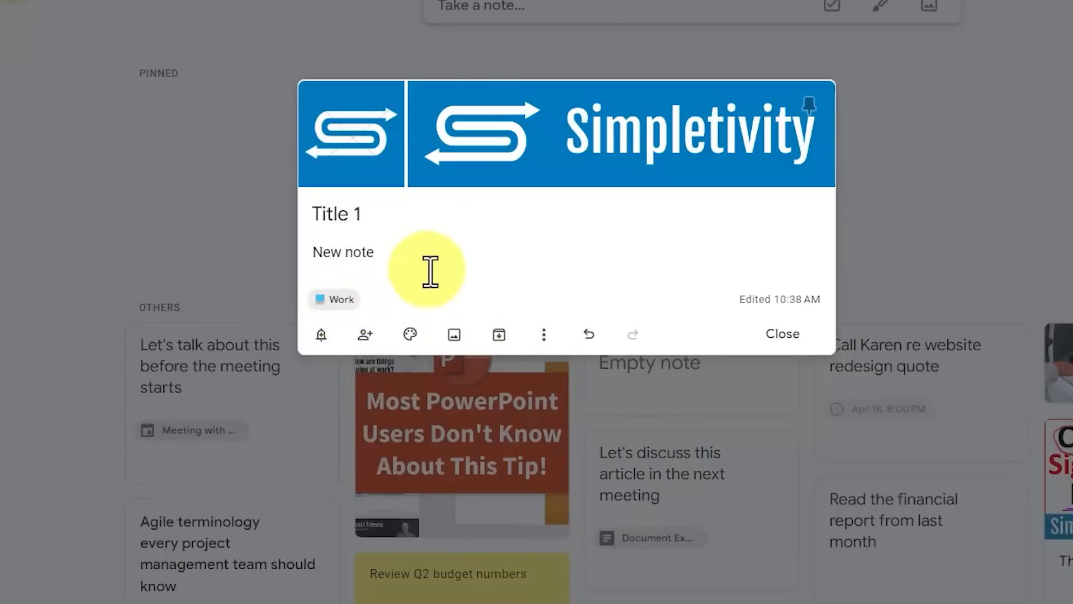
# - Add a drawing to the "Title 1" note and draw a long freehand stroke across the blank canvas
pyautogui.click(544, 336)
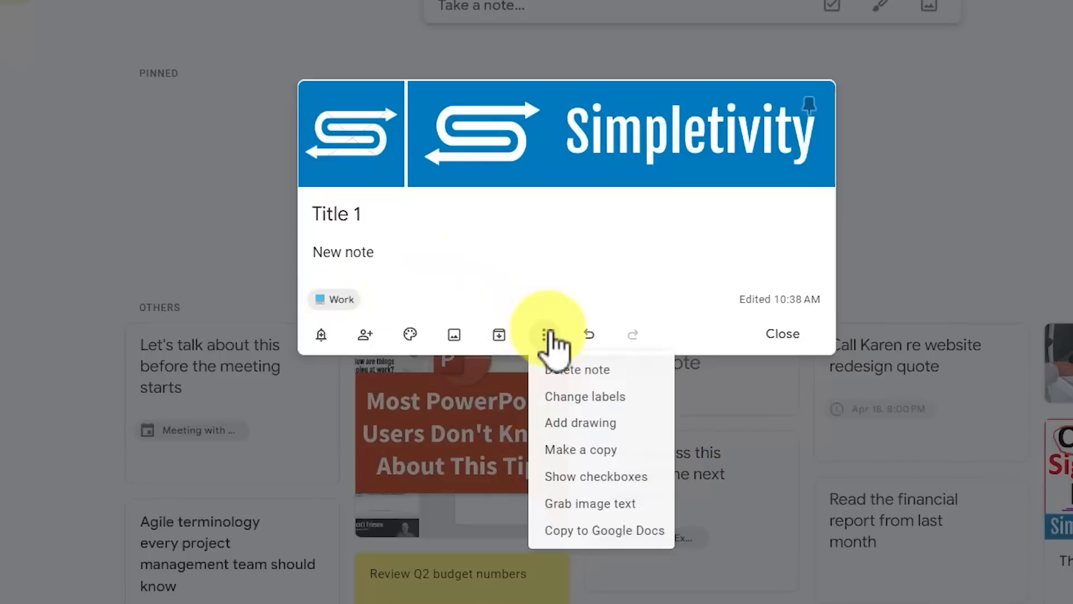
pyautogui.click(587, 425)
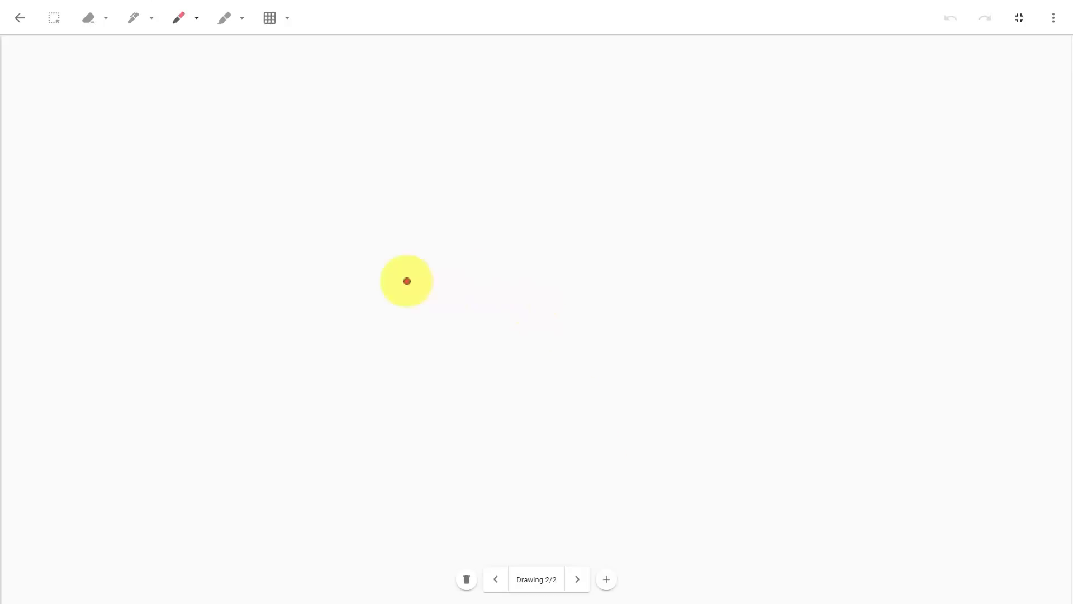
pyautogui.moveTo(213, 335)
pyautogui.mouseDown()
pyautogui.moveTo(466, 190)
pyautogui.moveTo(302, 417)
pyautogui.moveTo(695, 158)
pyautogui.moveTo(922, 247)
pyautogui.moveTo(924, 257)
pyautogui.mouseUp()
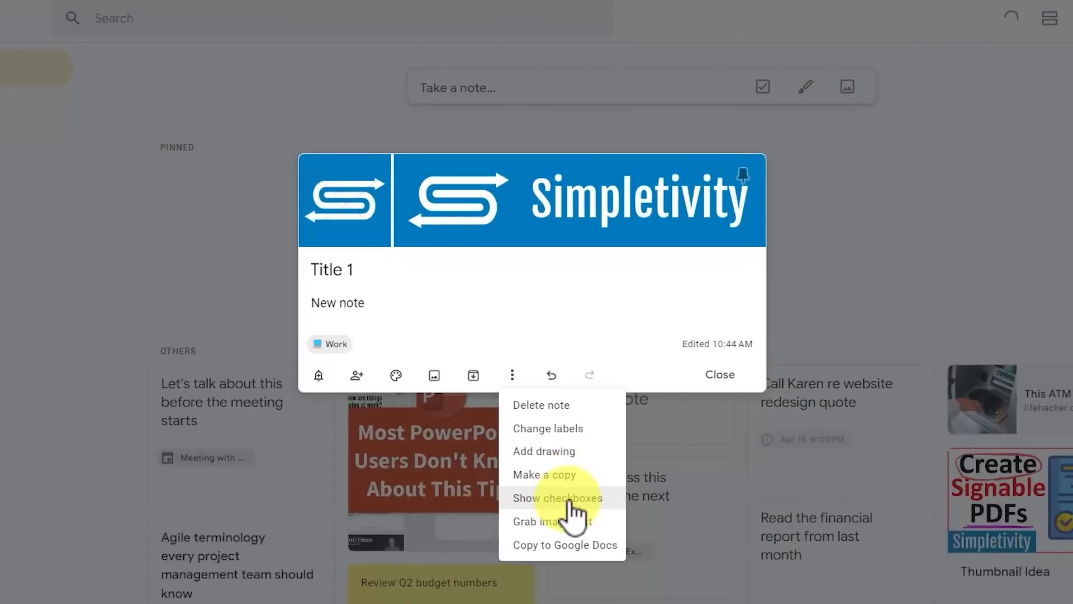
# - Show checkboxes for the "Title 1" note's text and hide them again
pyautogui.click(570, 499)
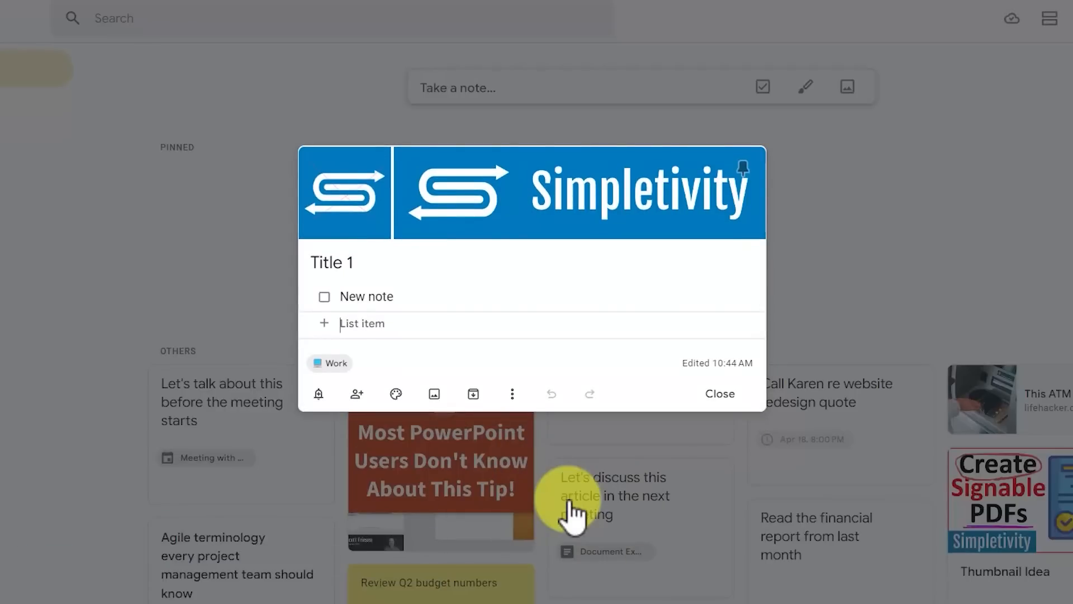
pyautogui.click(512, 393)
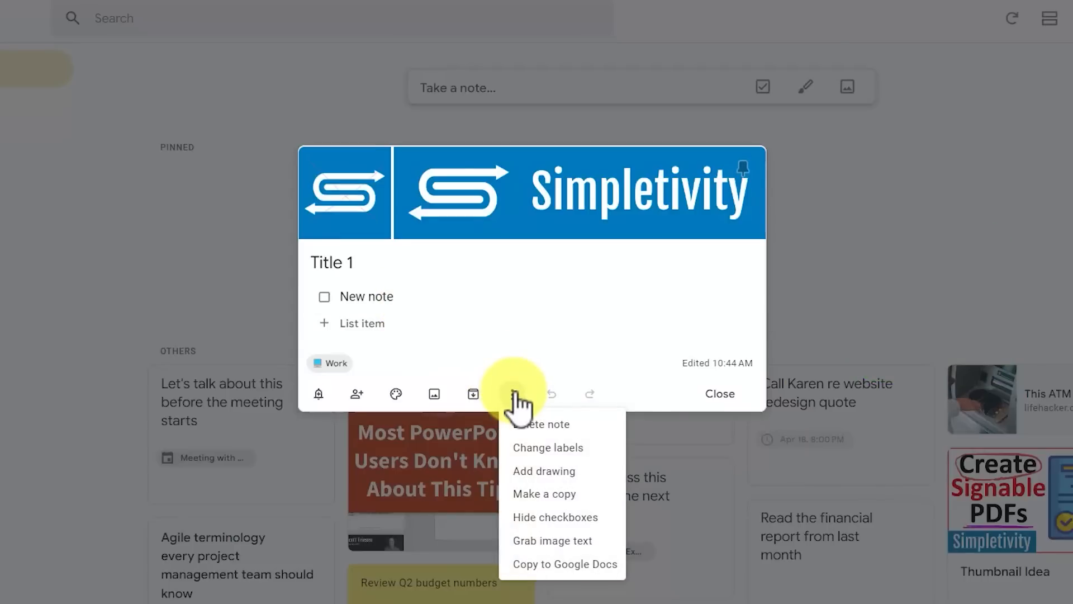
pyautogui.click(555, 517)
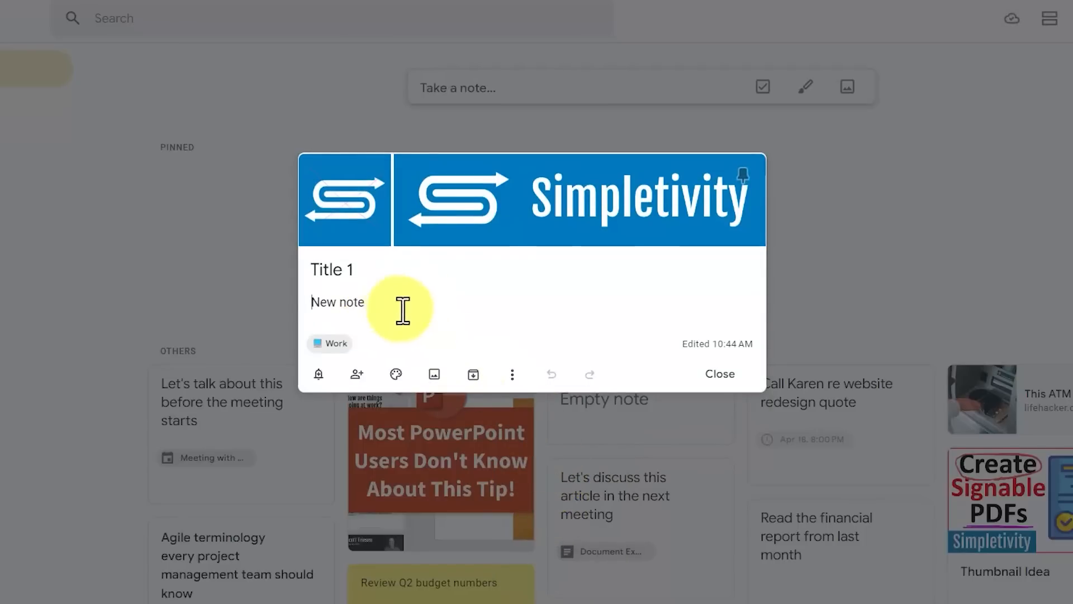
# - Show checkboxes in the "Title 1" note, add the list items "Mouse" and "Keyboard", and close the note
pyautogui.click(512, 375)
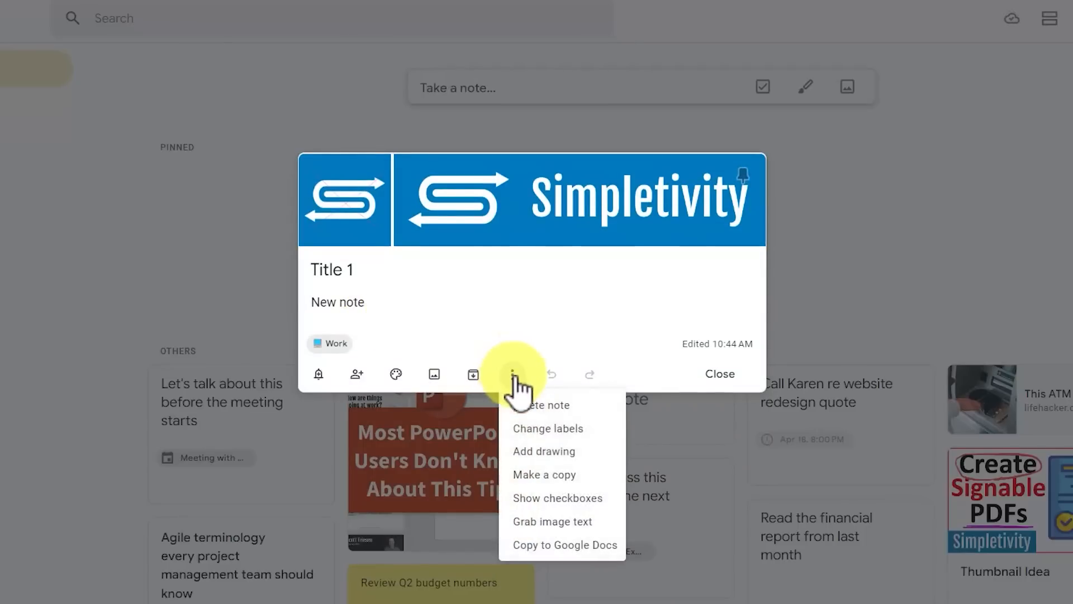
pyautogui.click(559, 498)
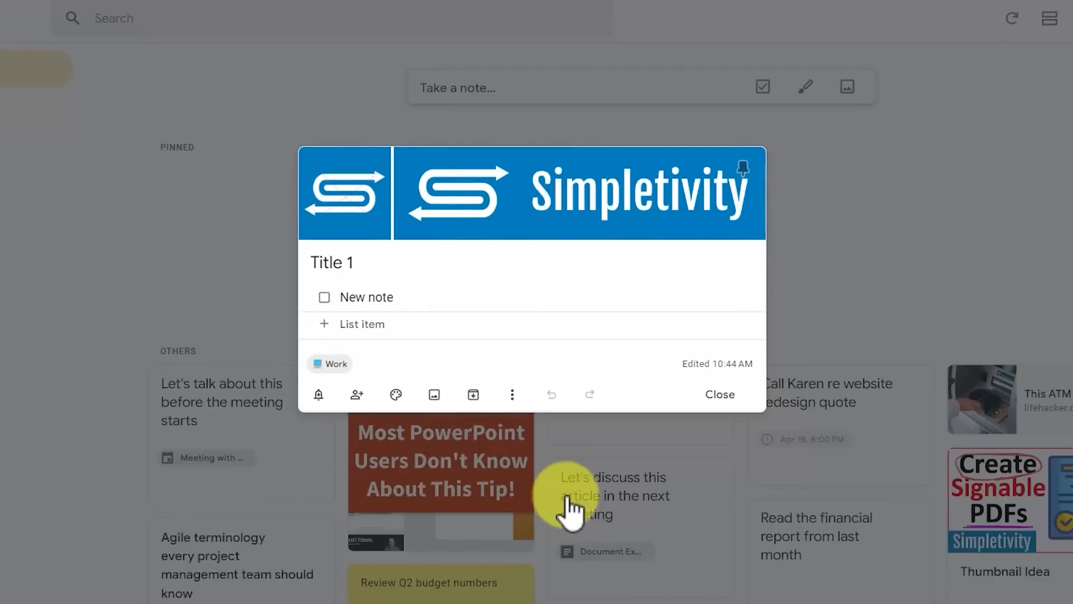
pyautogui.write('Mouse')
pyautogui.press('Return')
pyautogui.write('K')
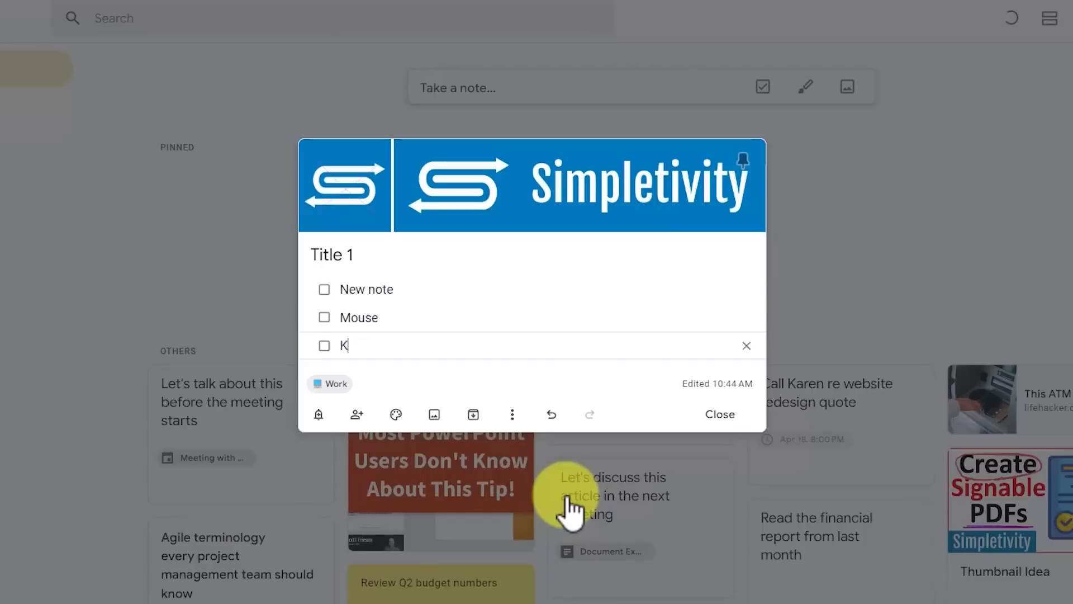
pyautogui.write('eyboard')
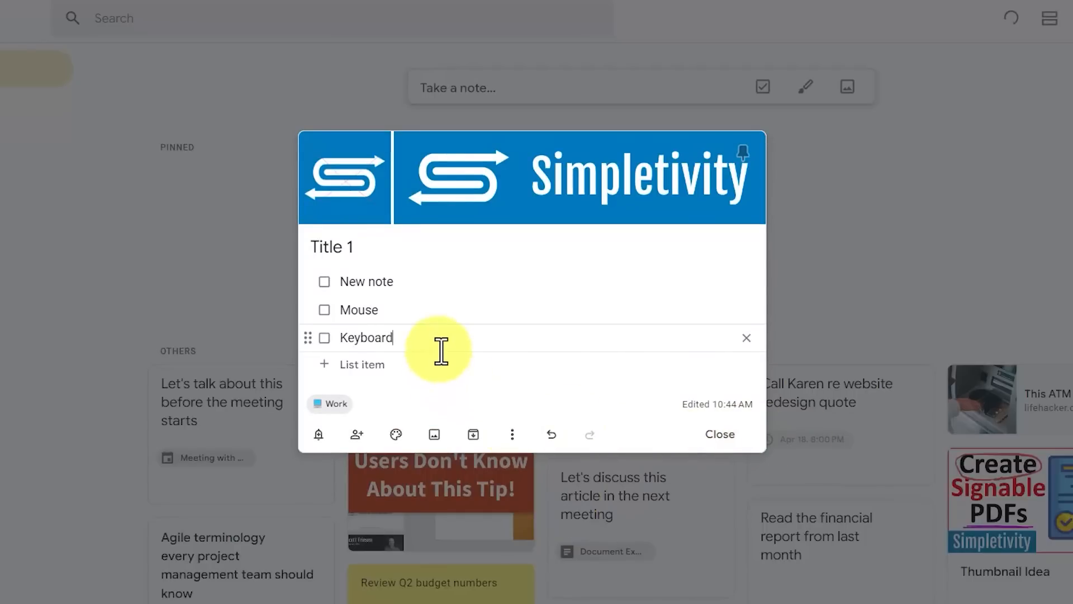
pyautogui.click(720, 434)
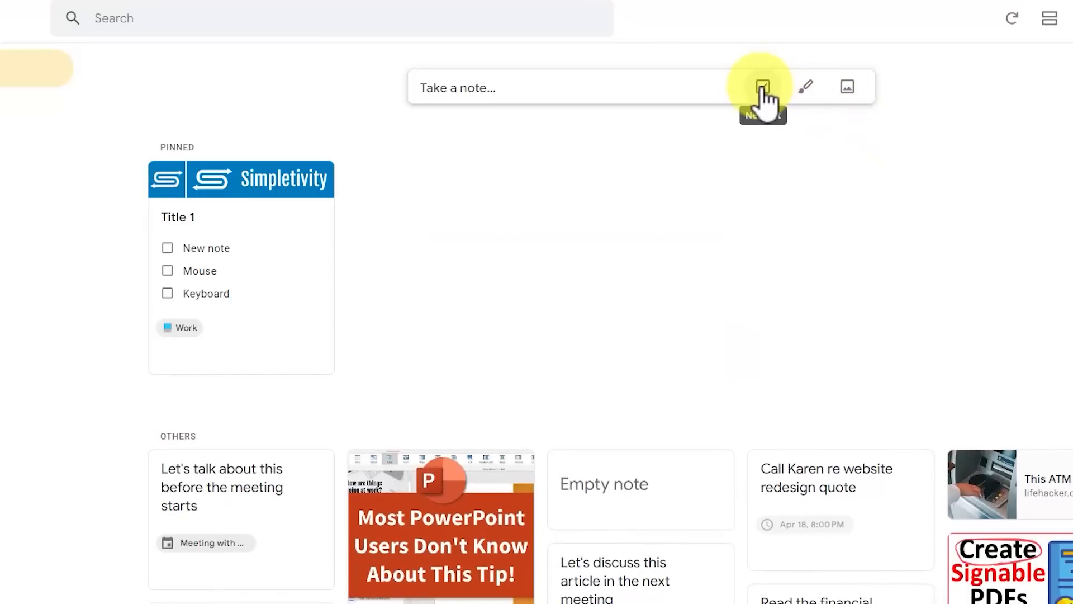
# - Start a new list note and close it empty
pyautogui.click(764, 89)
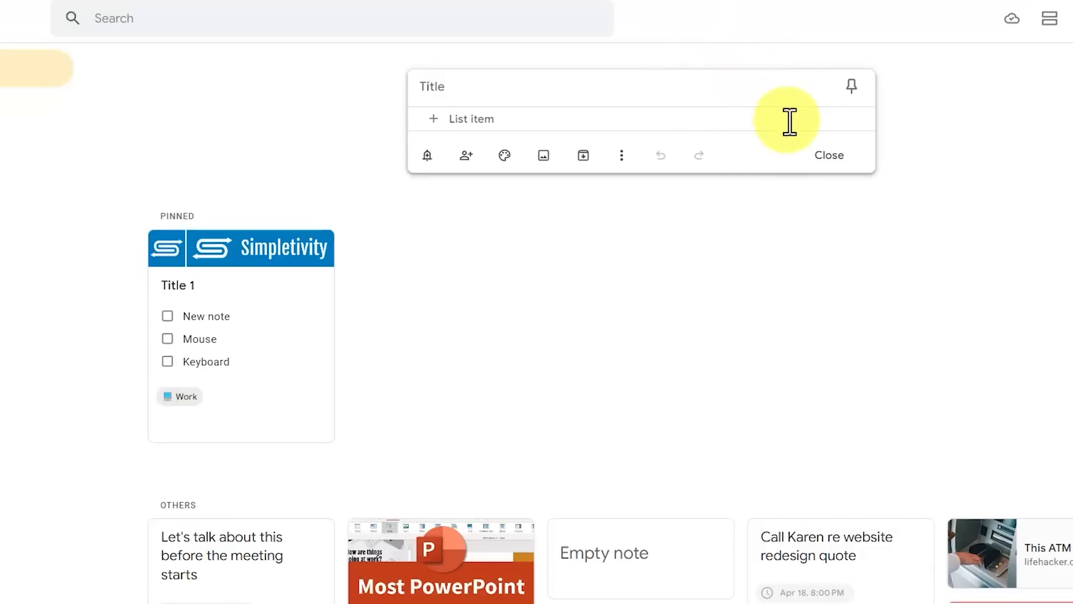
pyautogui.click(828, 158)
# - Mark the "Keyboard" item in the "Title 1" note as completed and collapse the completed items
pyautogui.click(247, 287)
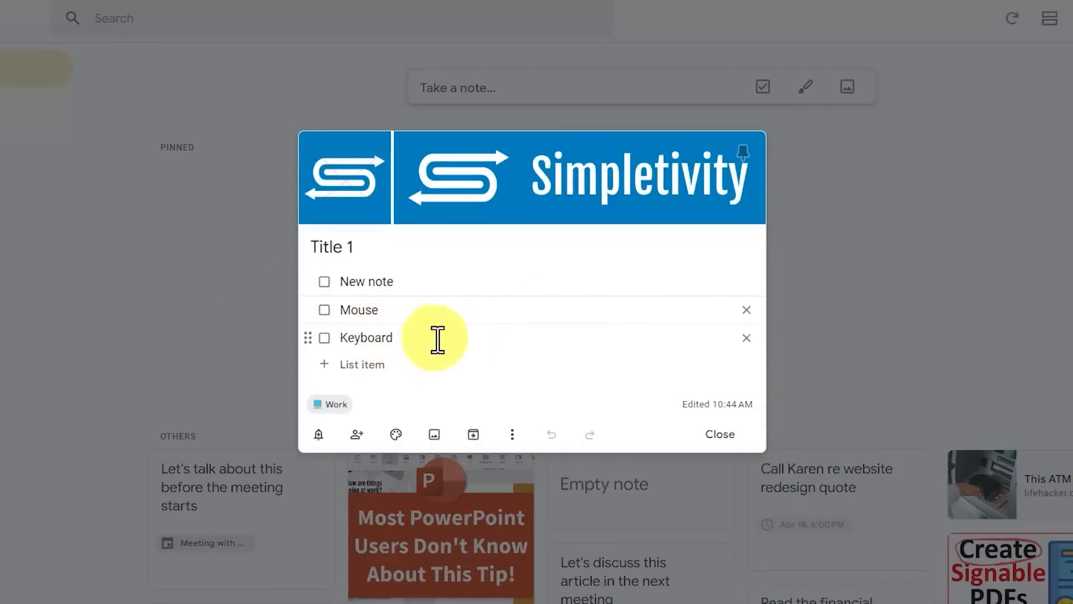
pyautogui.click(324, 338)
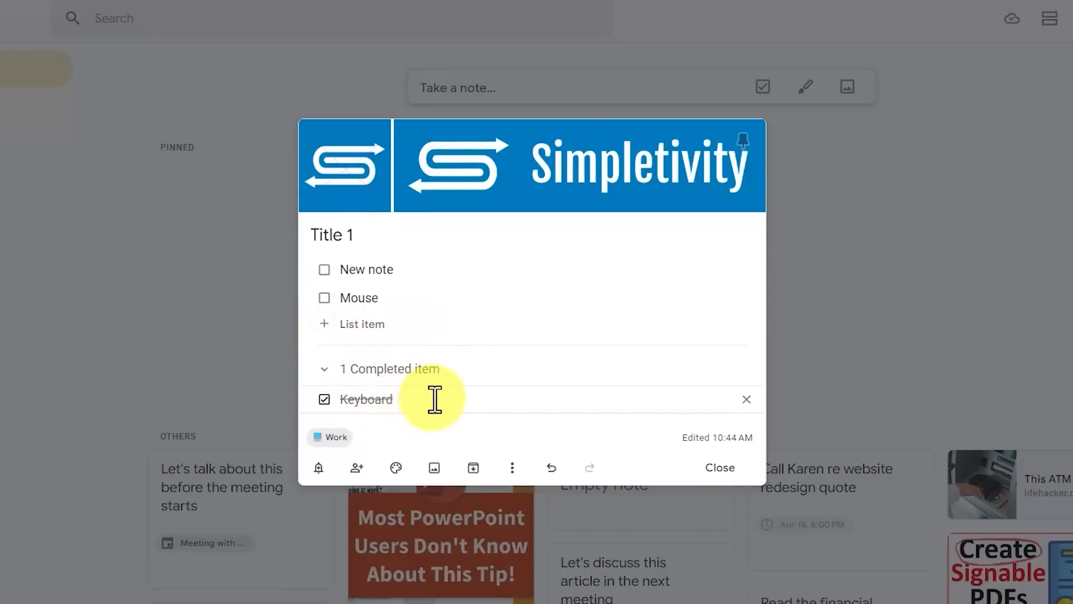
pyautogui.click(324, 369)
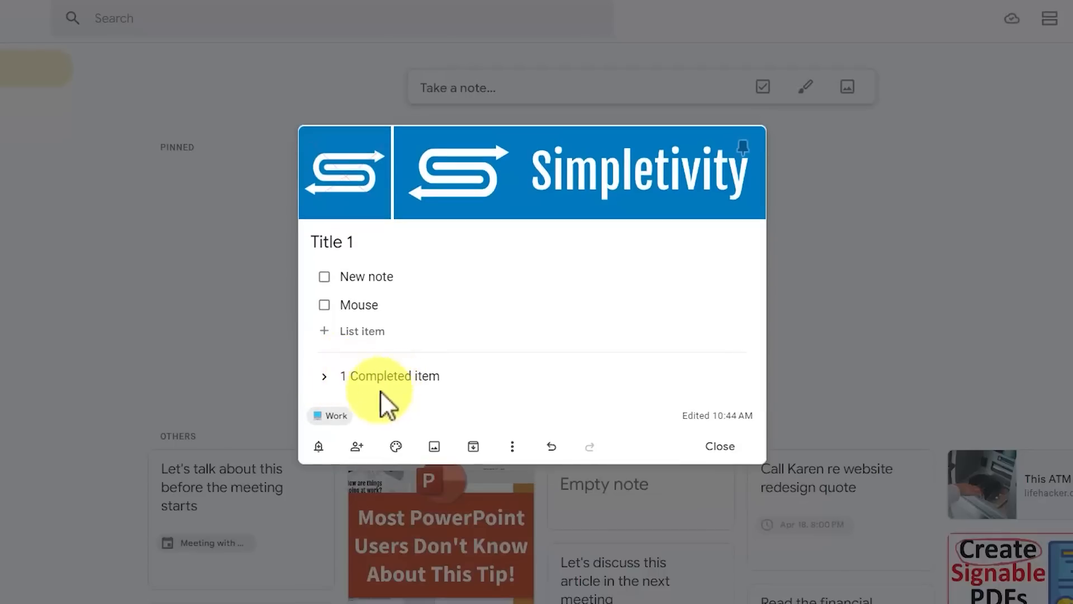
# - Mark the "Mouse" item as completed, and return both "Mouse" and "Keyboard" from the completed items to the active list
pyautogui.click(325, 306)
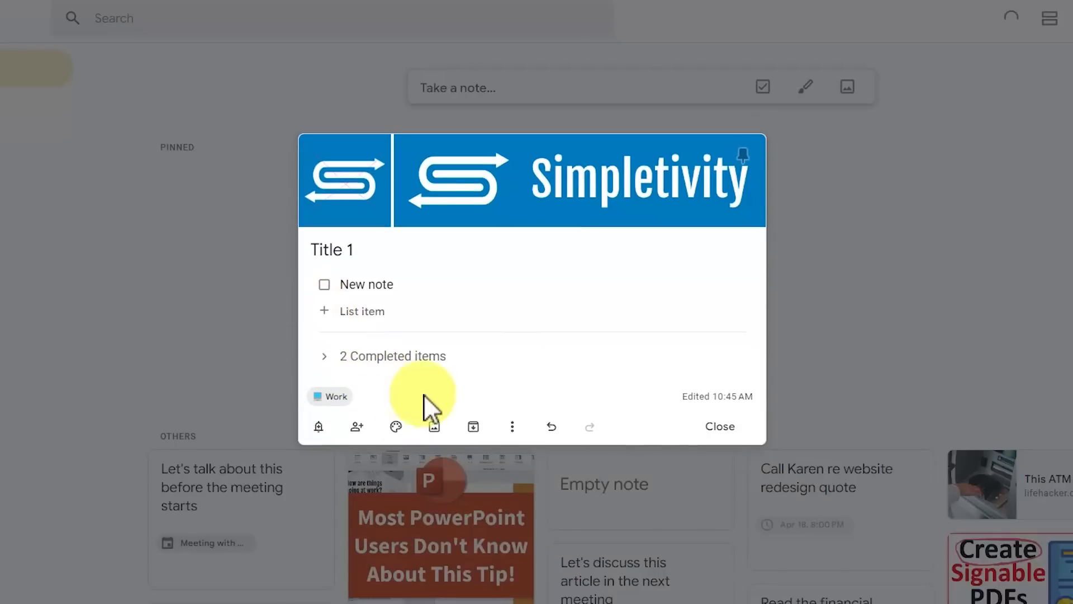
pyautogui.click(324, 356)
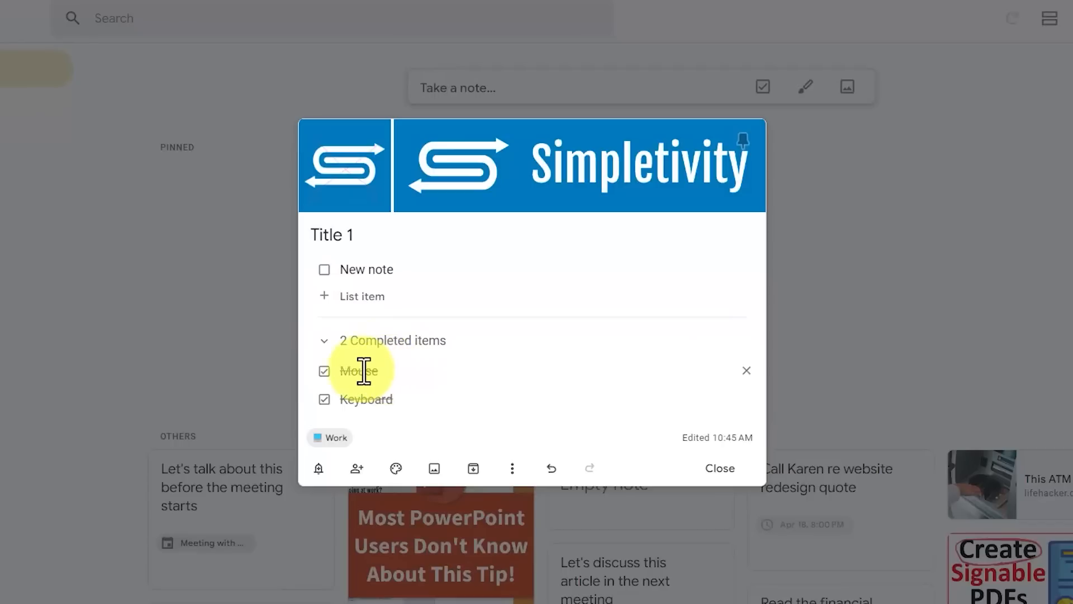
pyautogui.click(324, 372)
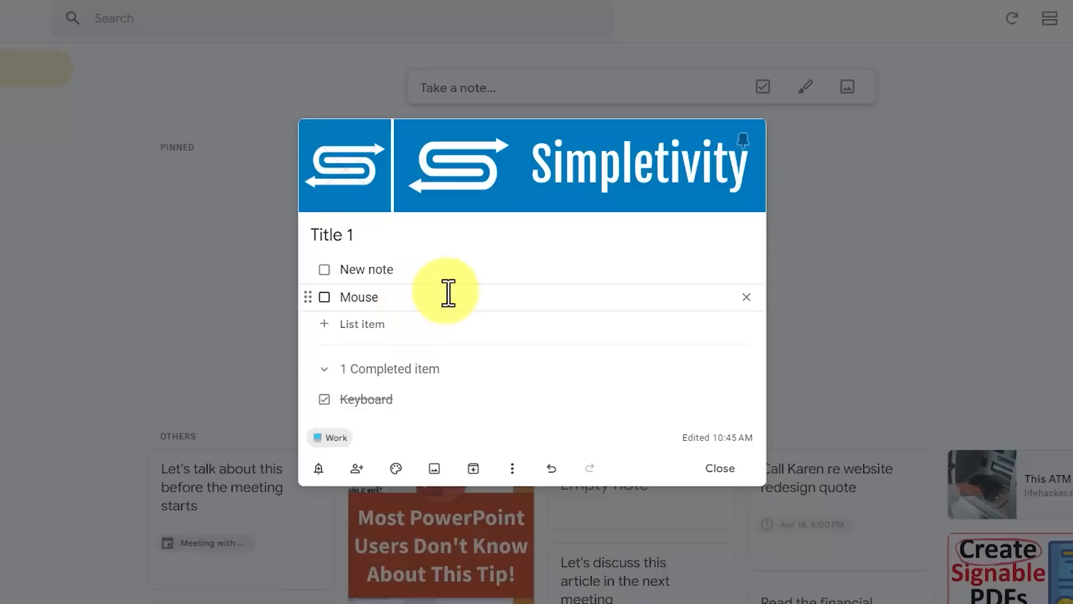
pyautogui.click(325, 399)
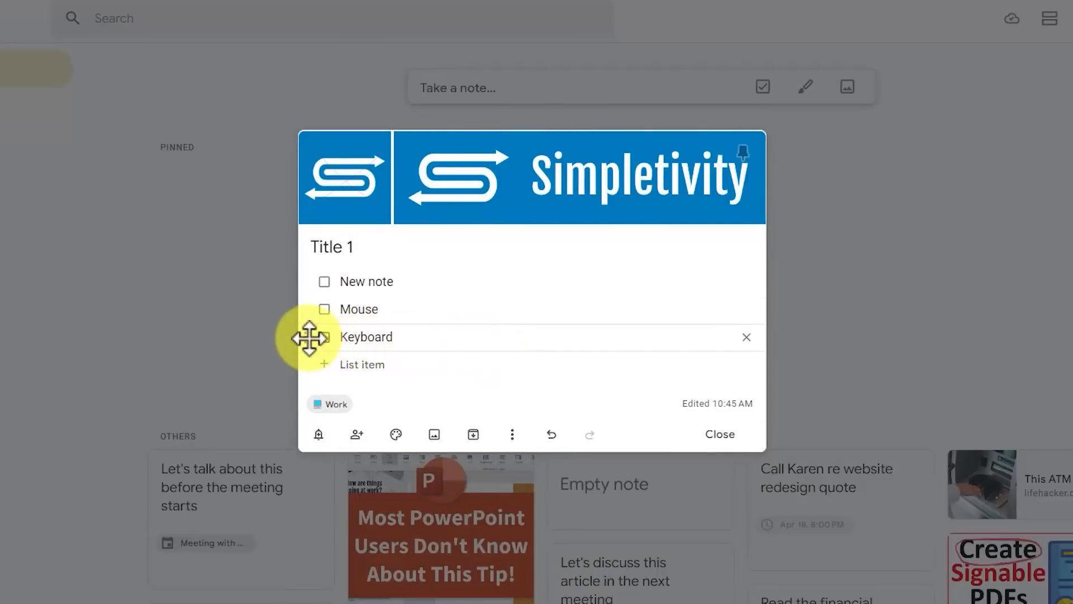
# - Reorder the checklist items in the "Title 1" note to Keyboard, Mouse, New note
pyautogui.moveTo(312, 338); pyautogui.dragTo(314, 278)
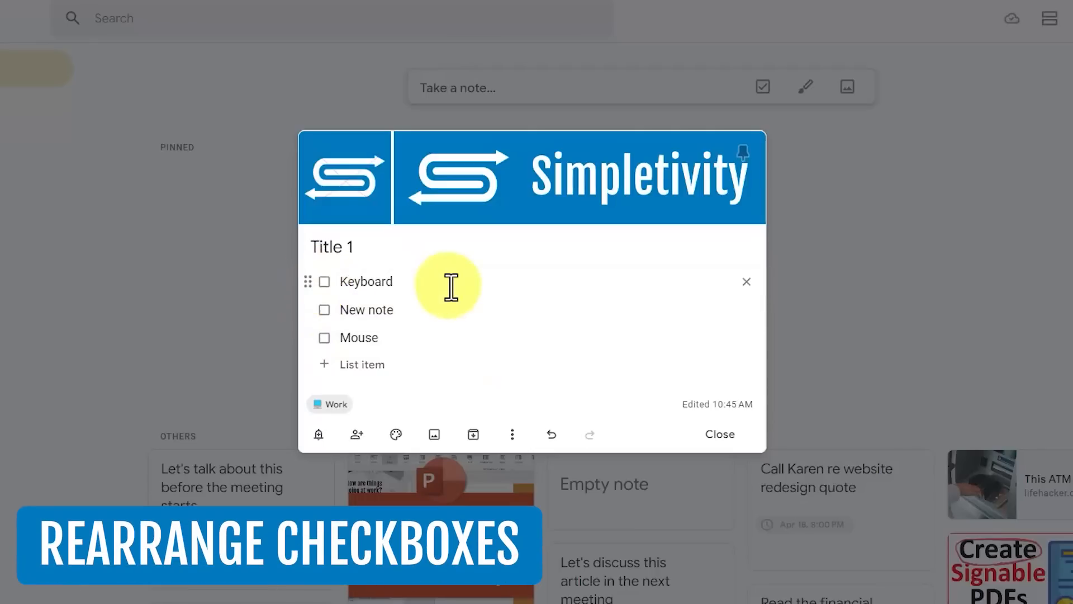
pyautogui.moveTo(311, 340); pyautogui.dragTo(315, 305)
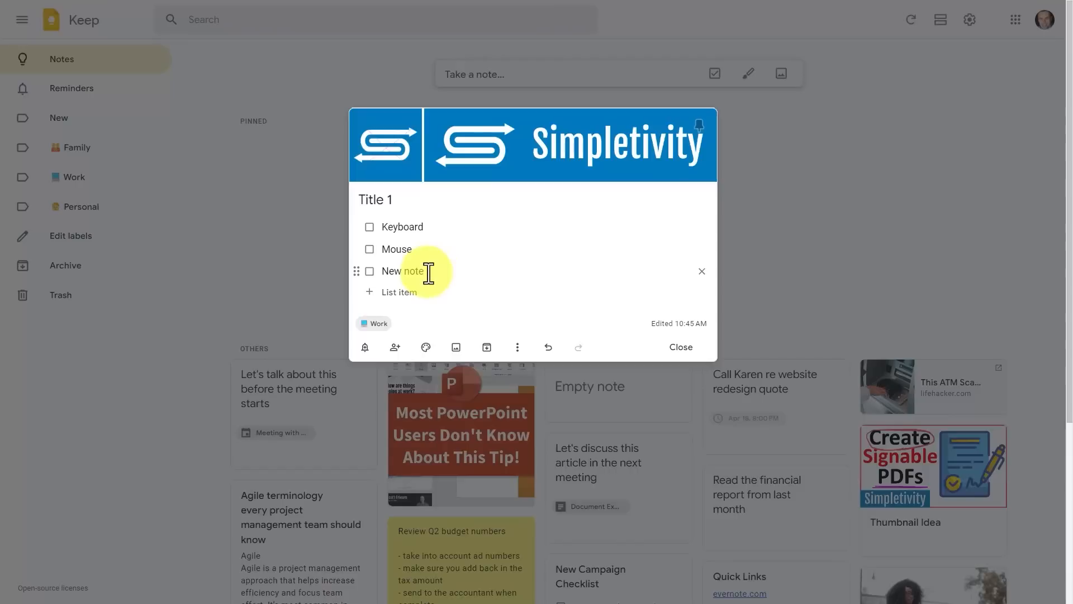
# - Rename the "New note" item to "Computer Tools" and place it first, with "Keyboard" and "Mouse" nested under it
pyautogui.moveTo(426, 272); pyautogui.dragTo(389, 270)
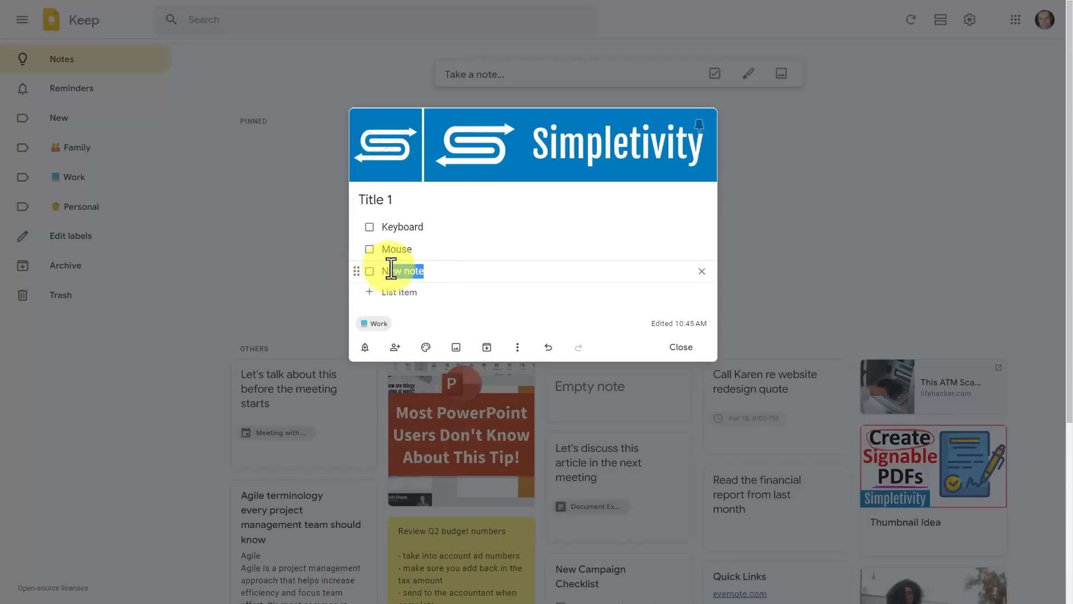
pyautogui.press('BackSpace')
pyautogui.write('Computer Tools')
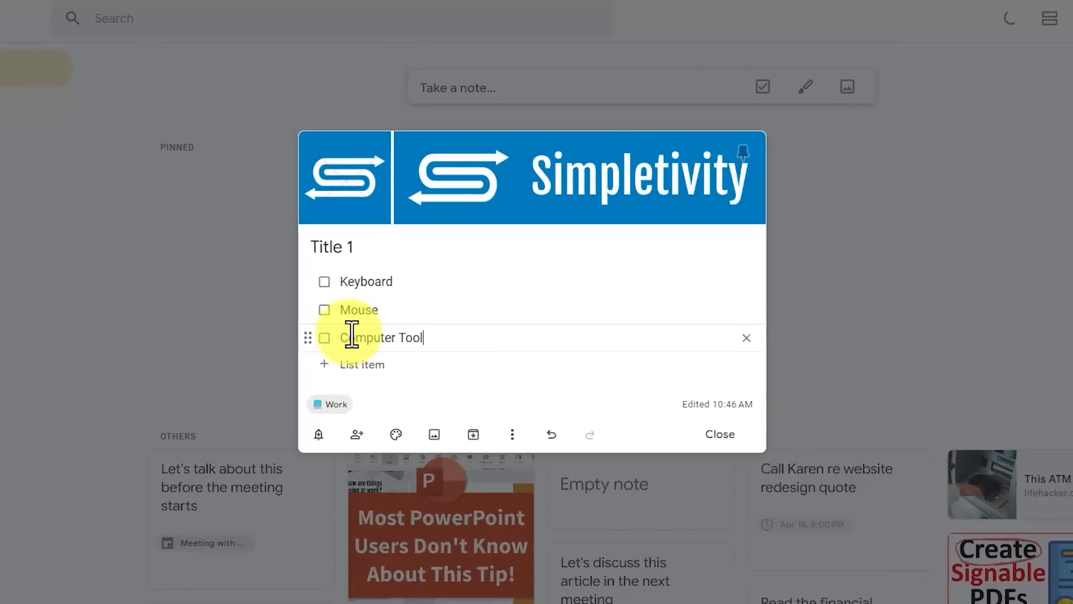
pyautogui.moveTo(308, 338); pyautogui.dragTo(393, 312)
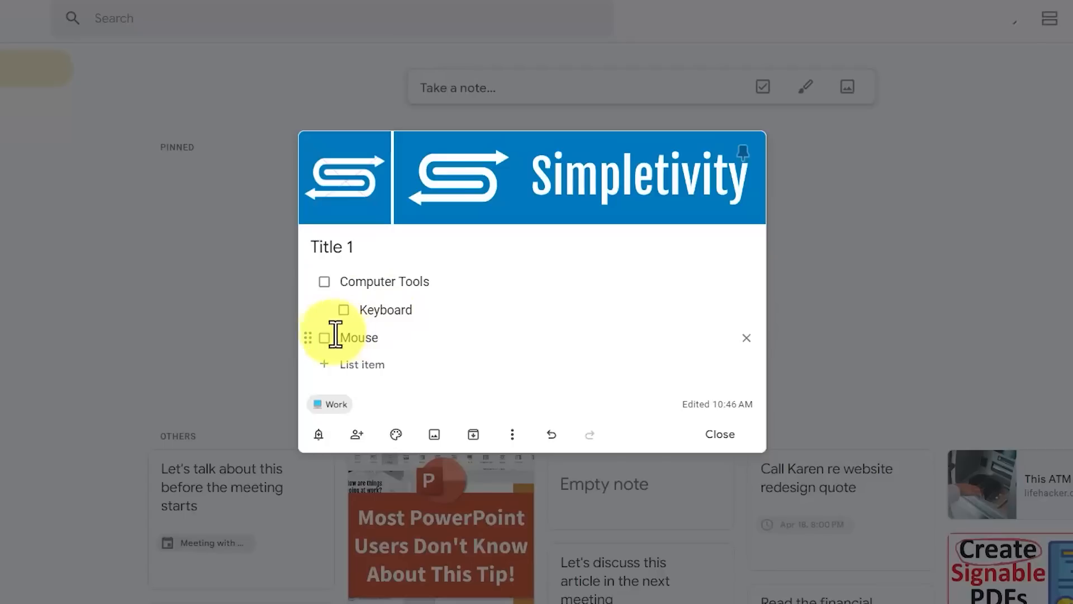
pyautogui.moveTo(323, 338); pyautogui.dragTo(420, 336)
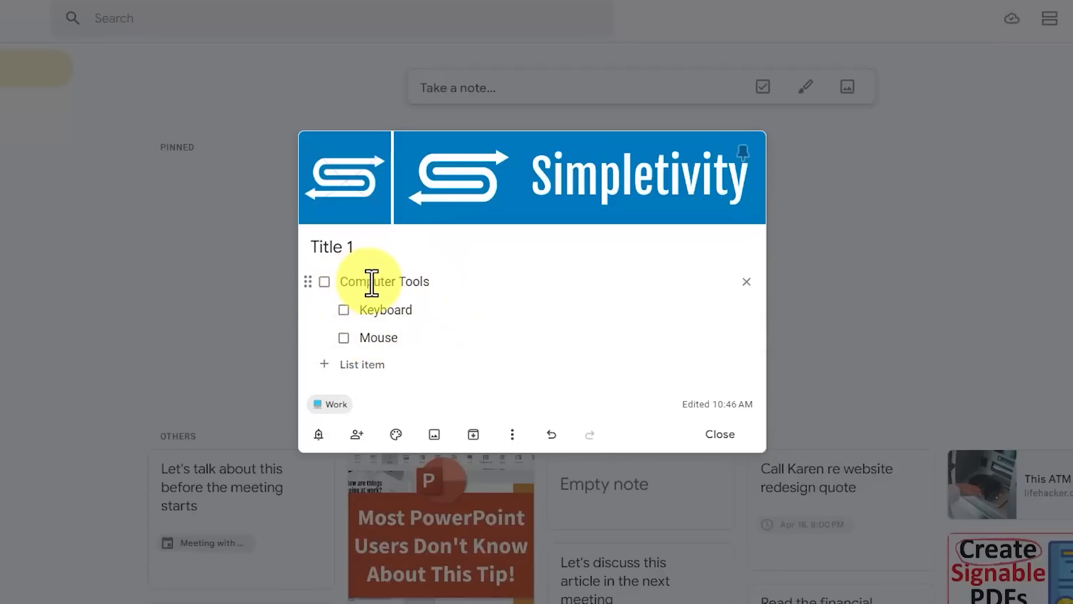
# - Add the list items "New item" and "New item 2" at the end of the "Title 1" checklist
pyautogui.click(356, 366)
pyautogui.write('New item')
pyautogui.press('Return')
pyautogui.write('New item 2')
pyautogui.press('Return')
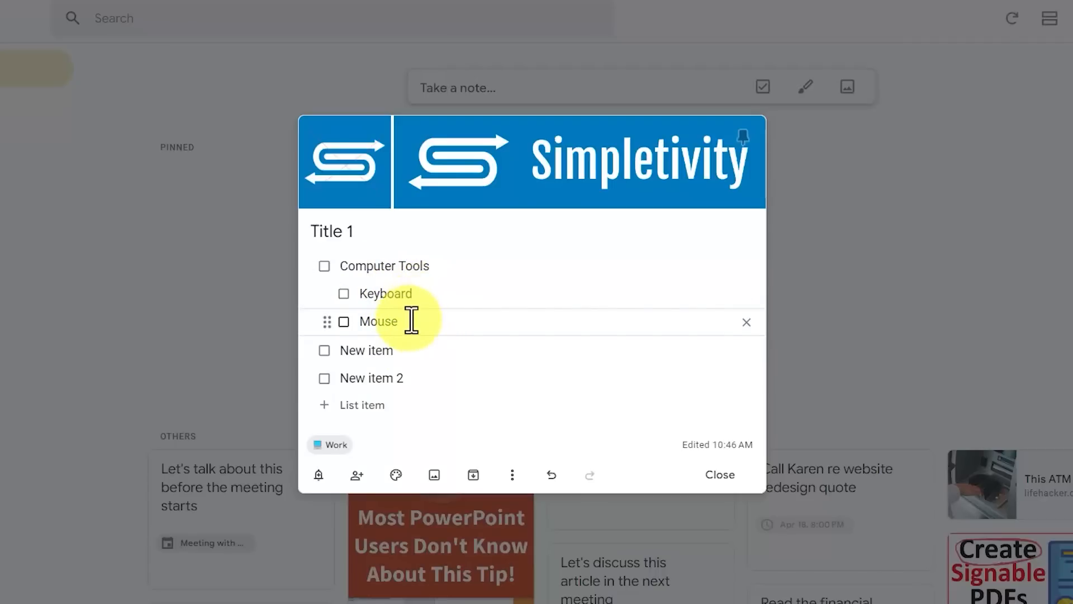
# - Mark the "Computer Tools" parent item with its nested items as completed and unmark it again
pyautogui.click(324, 266)
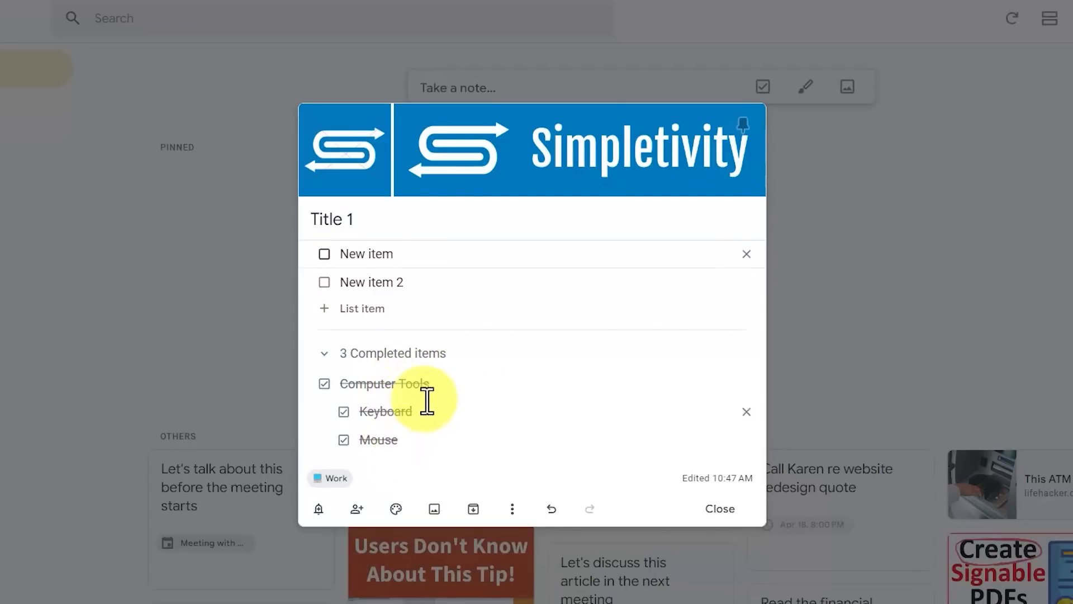
pyautogui.click(324, 383)
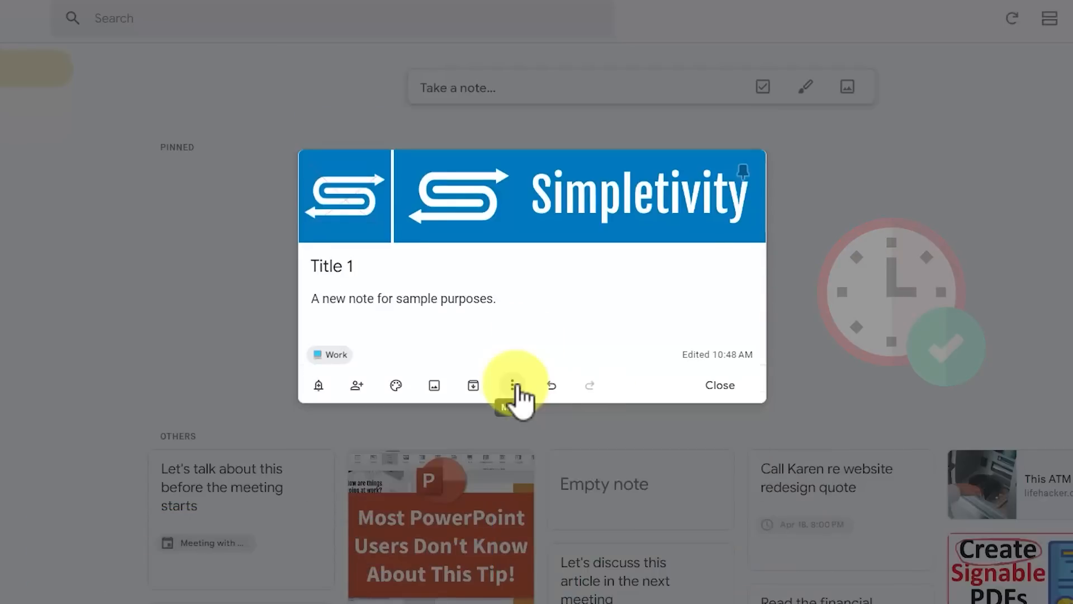
# - Grab the text from the "Title 1" note's banner image into the note body
pyautogui.click(513, 385)
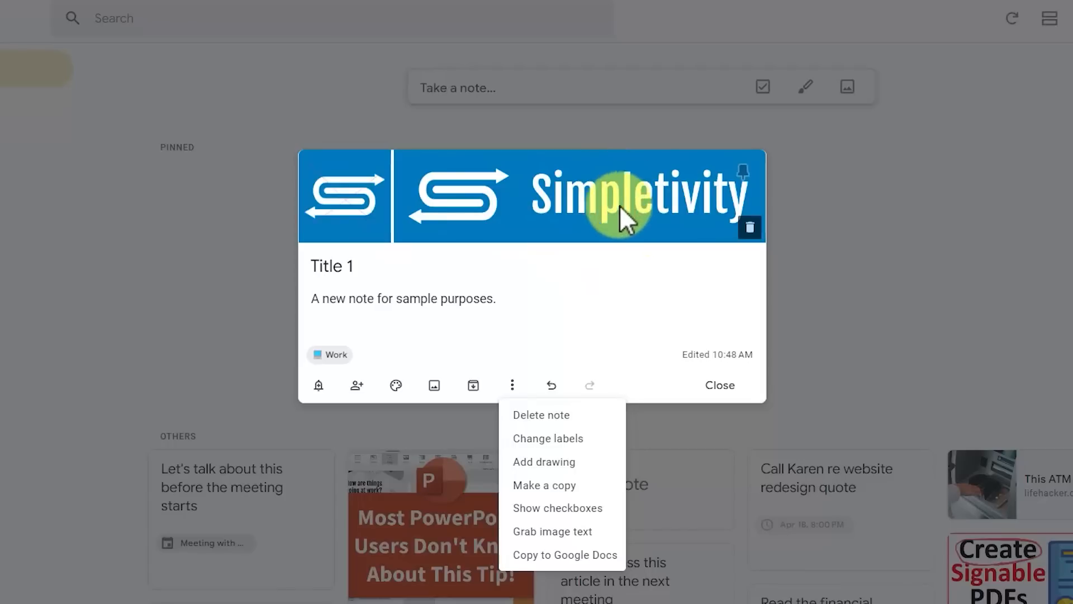
pyautogui.click(545, 533)
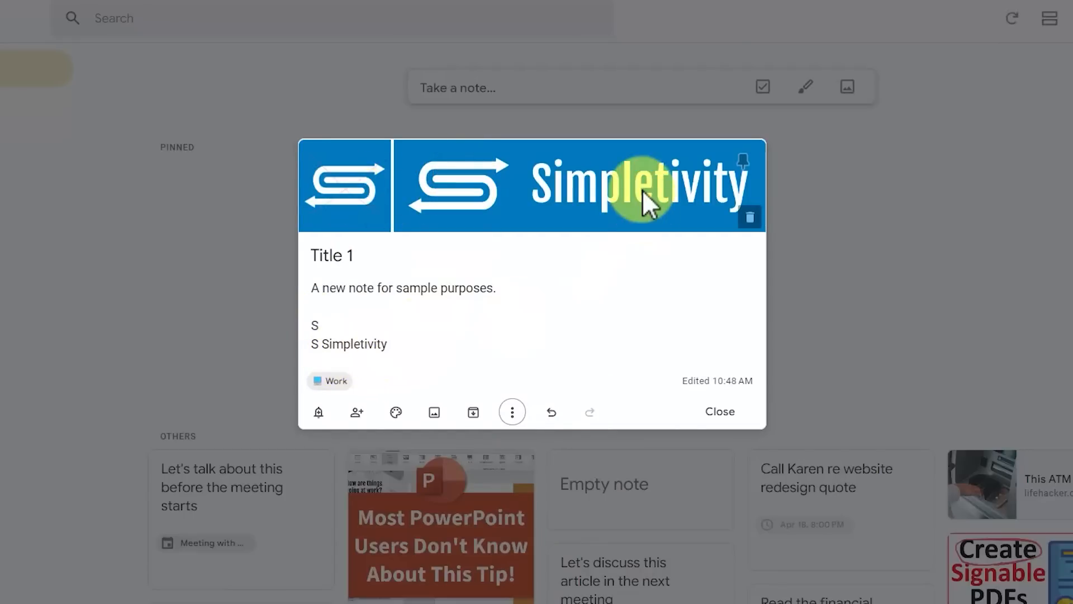
pyautogui.click(618, 273)
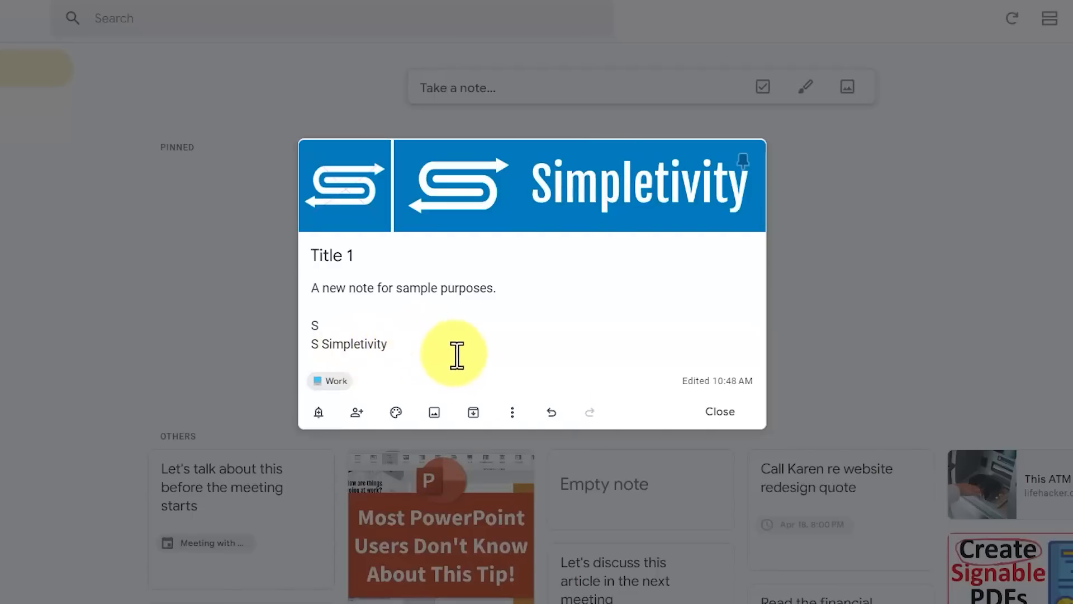
pyautogui.click(512, 414)
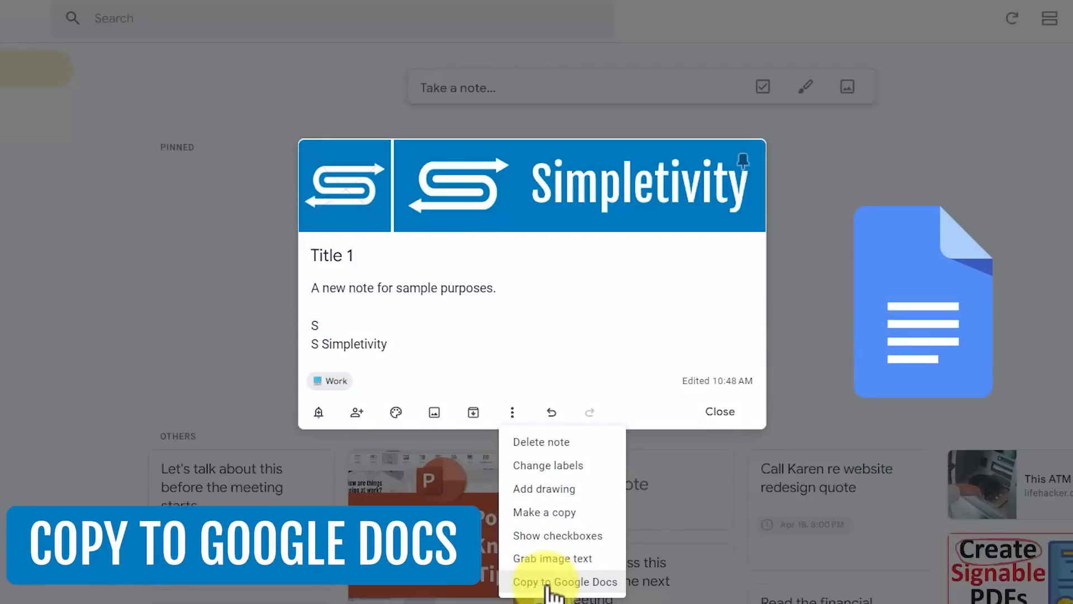
pyautogui.click(601, 280)
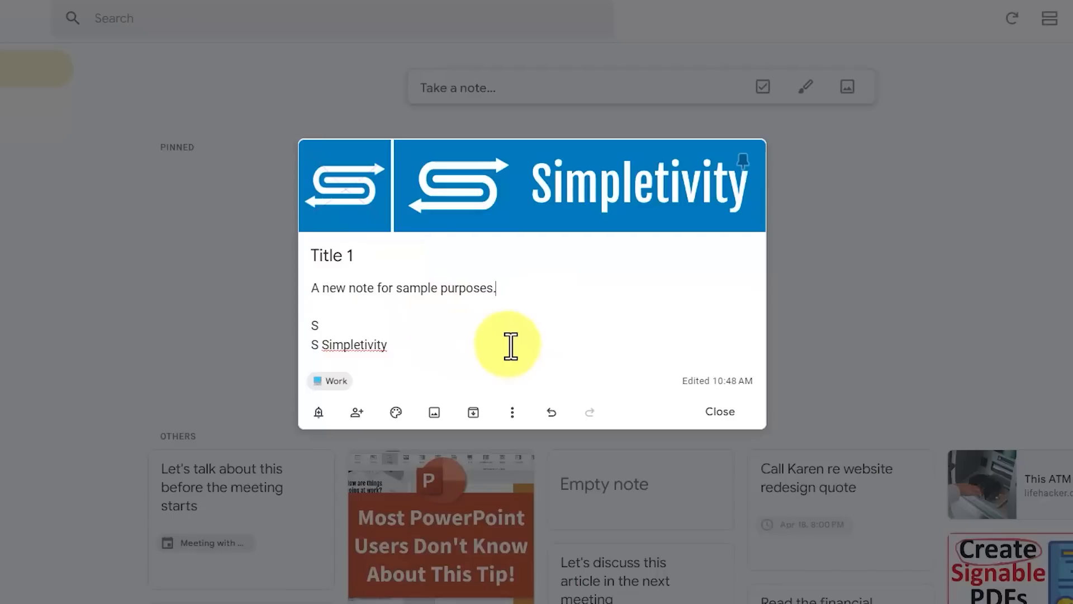
pyautogui.click(513, 412)
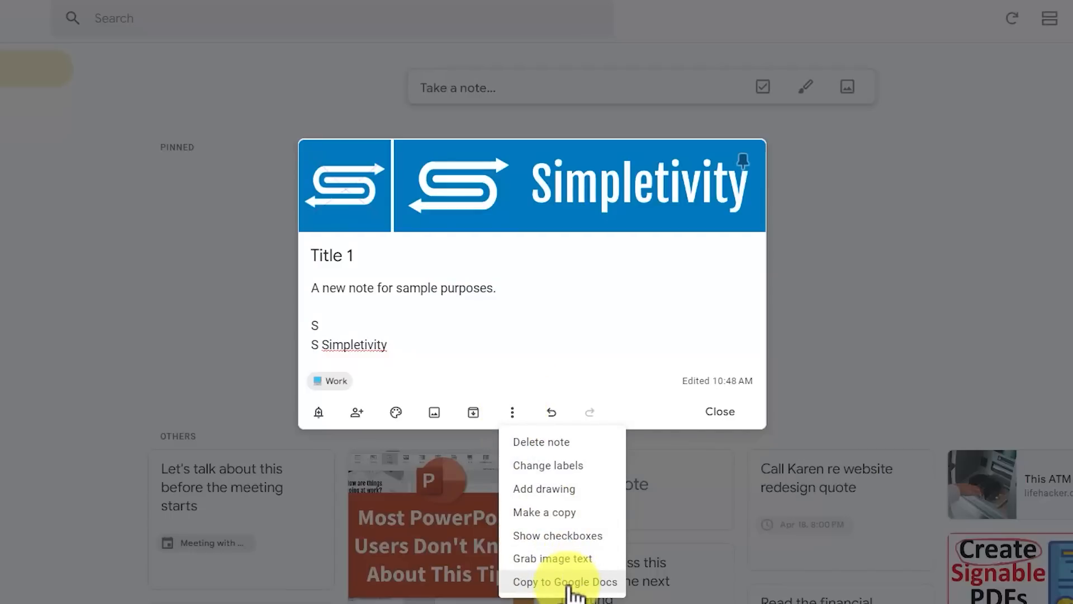
pyautogui.click(479, 307)
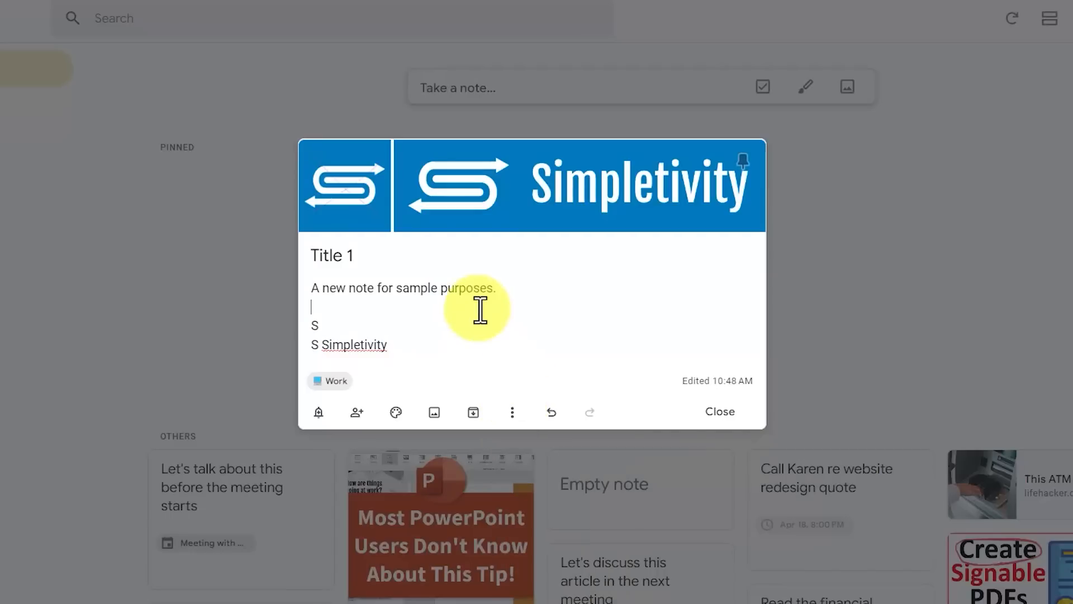
# - Undo the grabbed image text and earlier text edits until the note body reads "A new note", and close the note
pyautogui.click(551, 412)
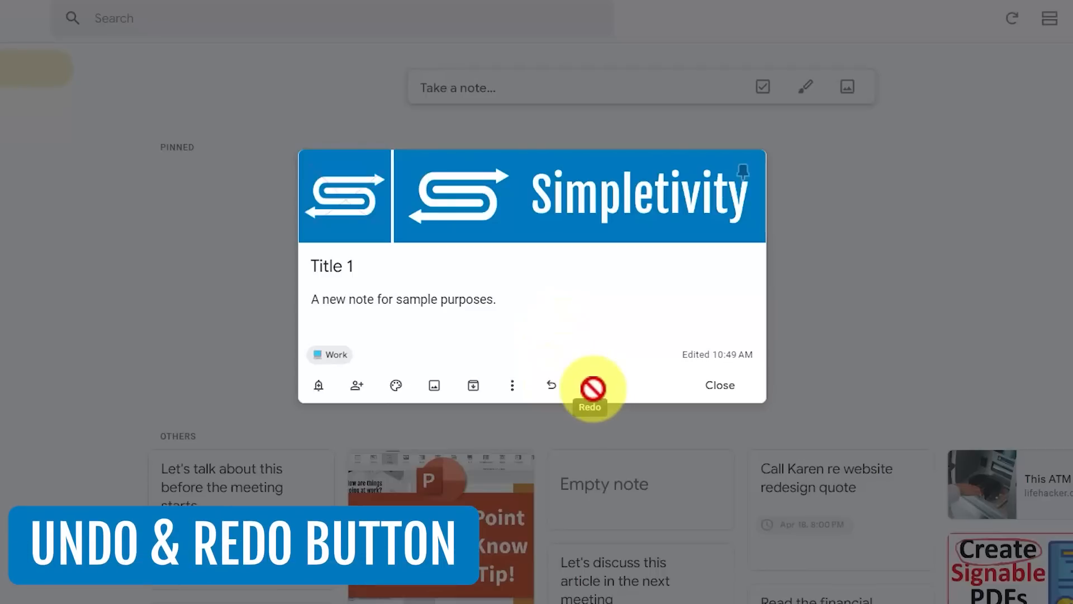
pyautogui.click(552, 386)
pyautogui.click(551, 373)
pyautogui.click(551, 374)
pyautogui.click(551, 374)
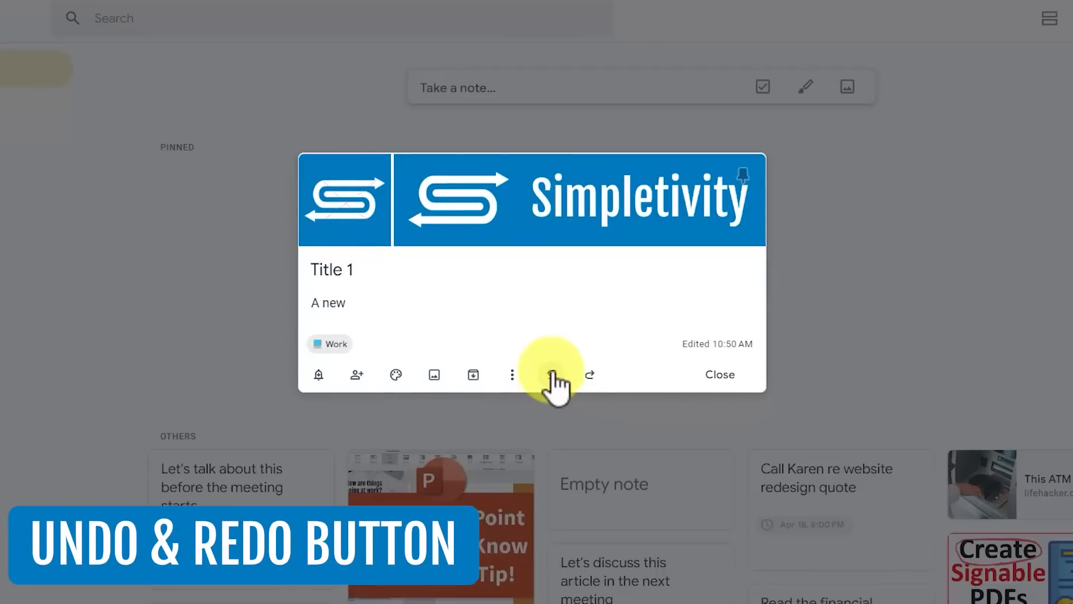
pyautogui.click(552, 375)
pyautogui.click(592, 426)
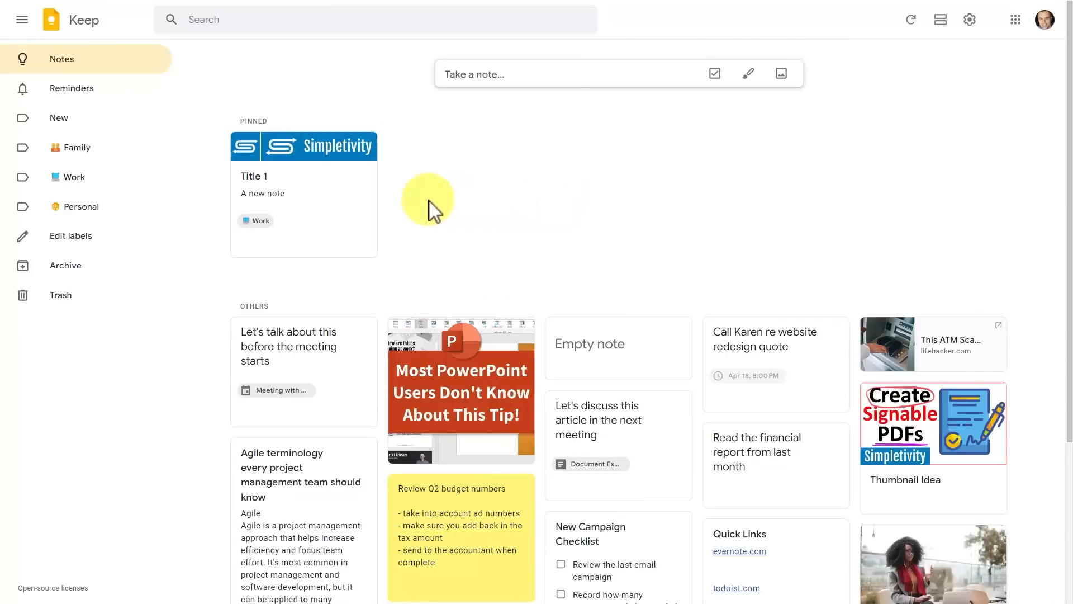
# - Collapse the main navigation sidebar to its compact form, preview its labels, and expand it back to full width
pyautogui.moveTo(323, 230)
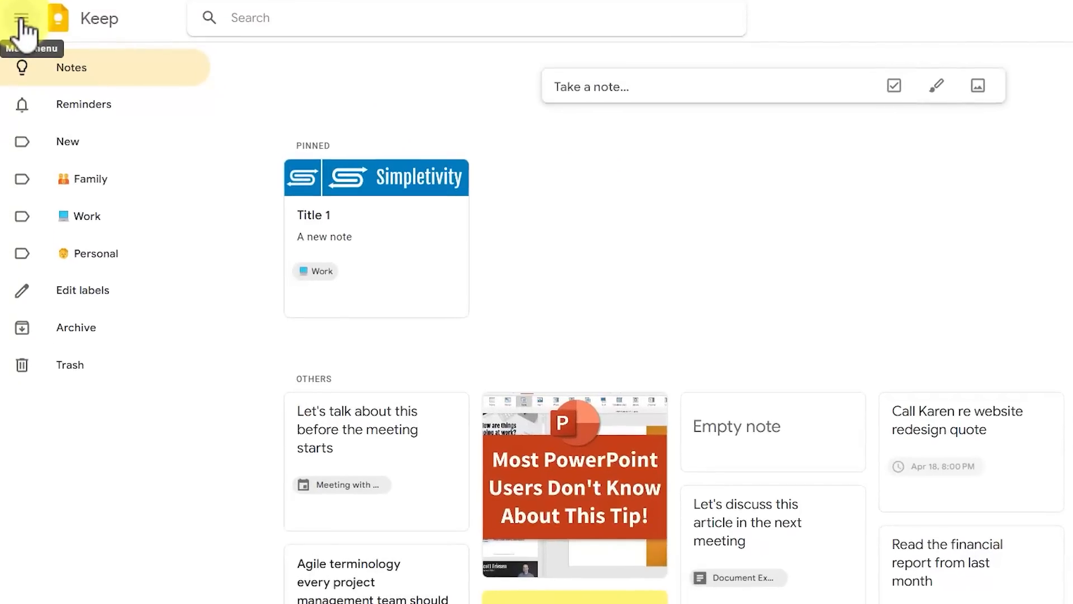
pyautogui.click(22, 19)
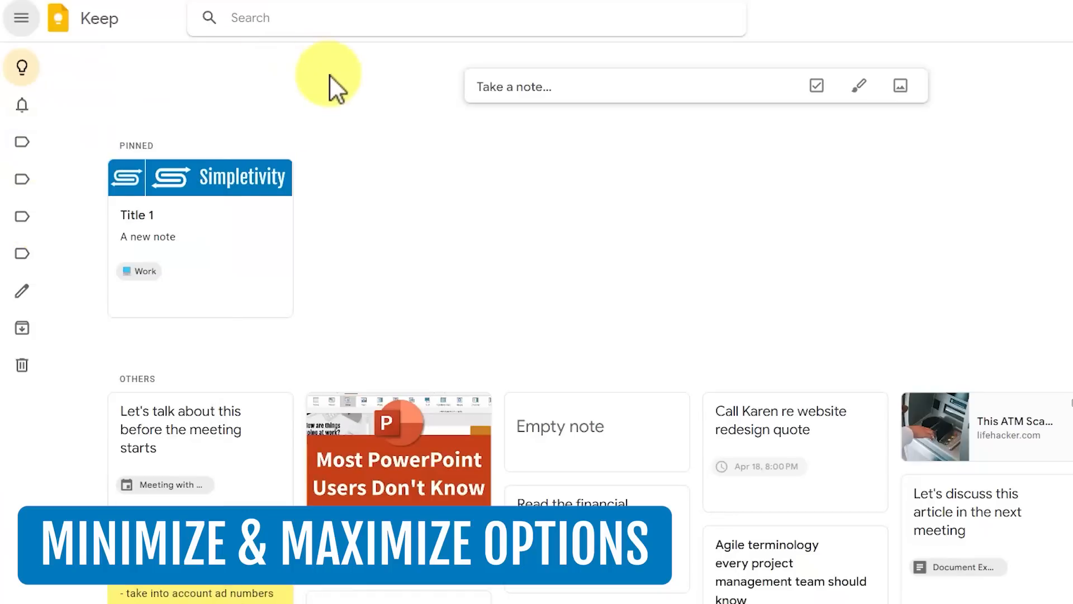
pyautogui.click(20, 16)
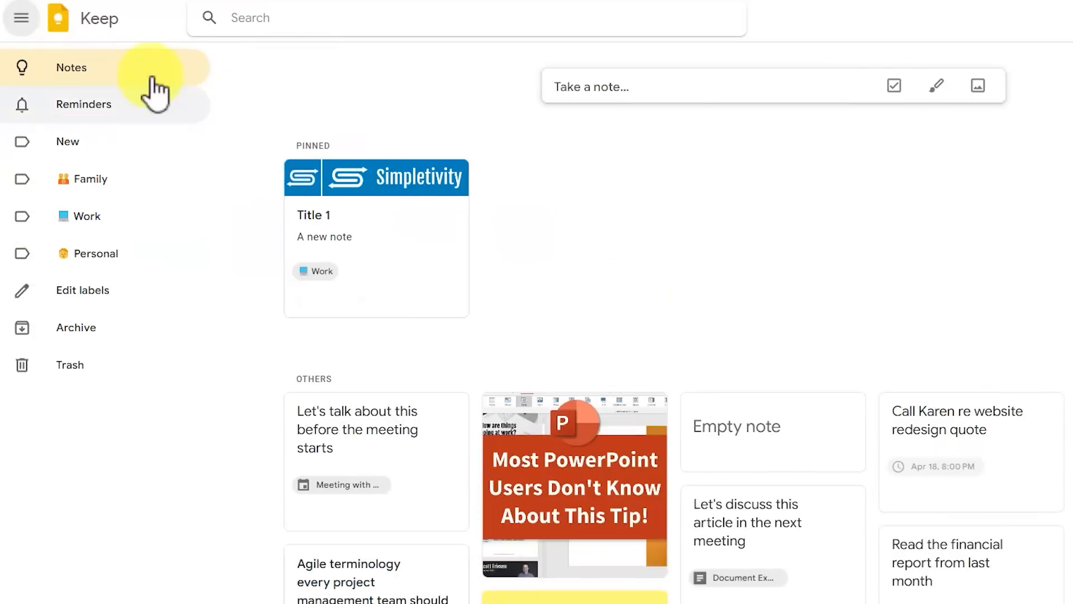
pyautogui.click(23, 19)
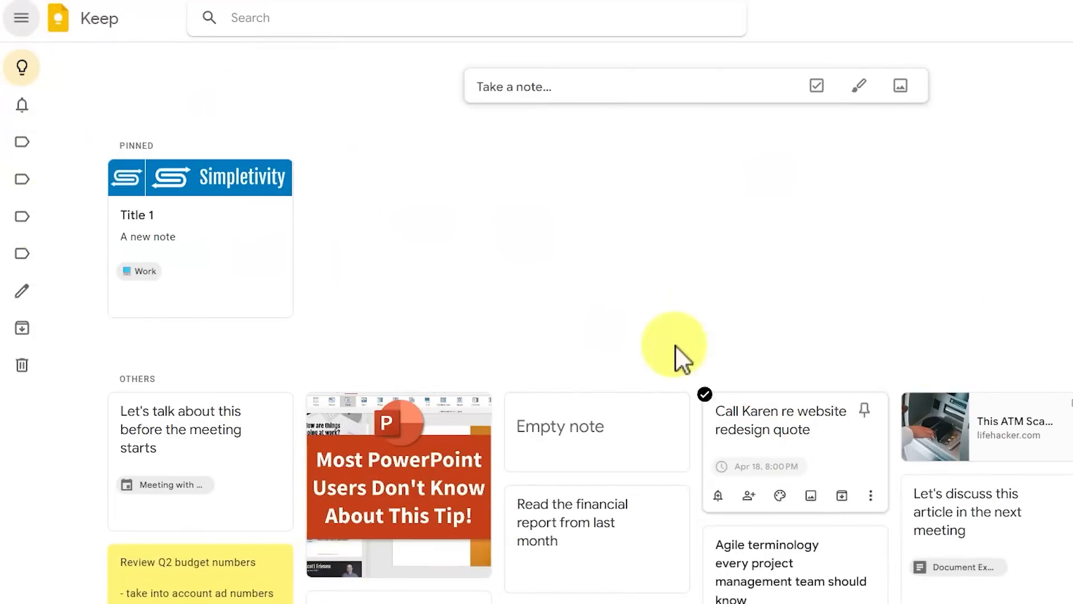
pyautogui.moveTo(24, 181)
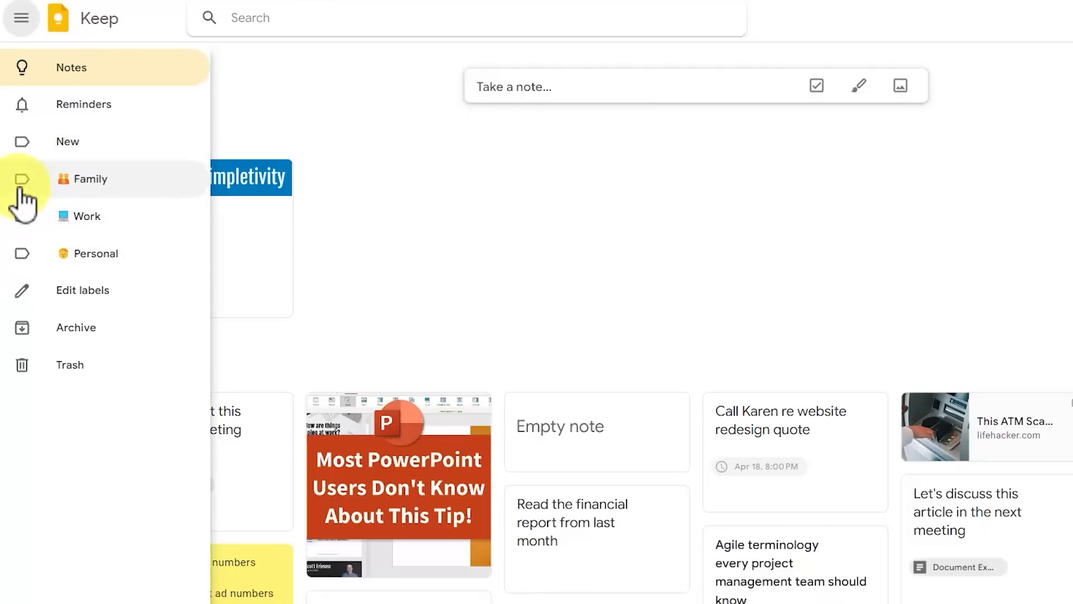
pyautogui.moveTo(33, 162)
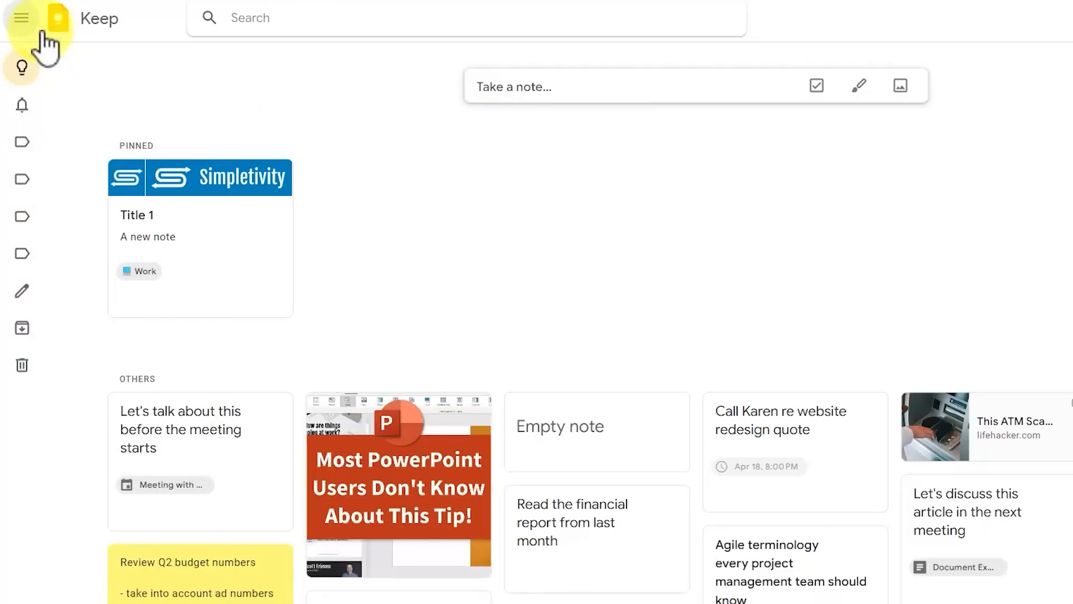
pyautogui.click(20, 21)
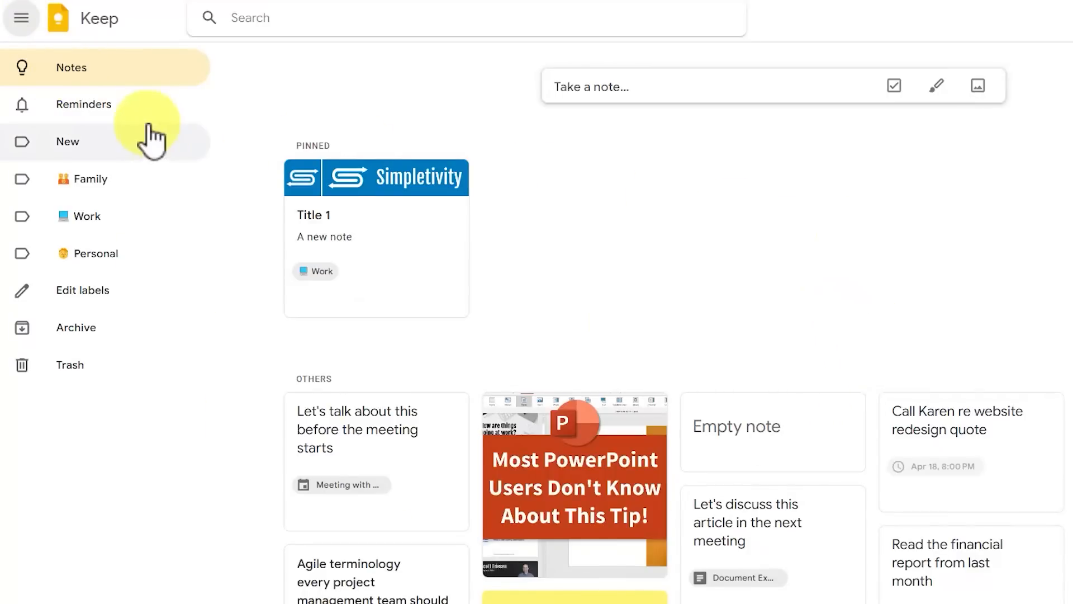
# - Open the Reminders view and mark the sent reminder about the website redesign quote as done
pyautogui.click(97, 109)
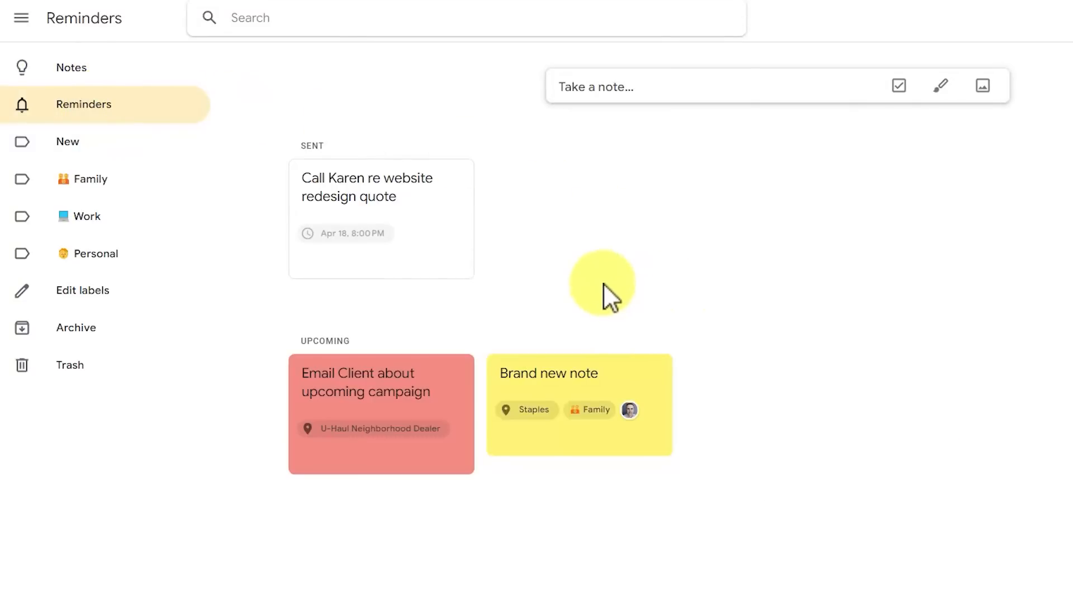
pyautogui.moveTo(376, 271)
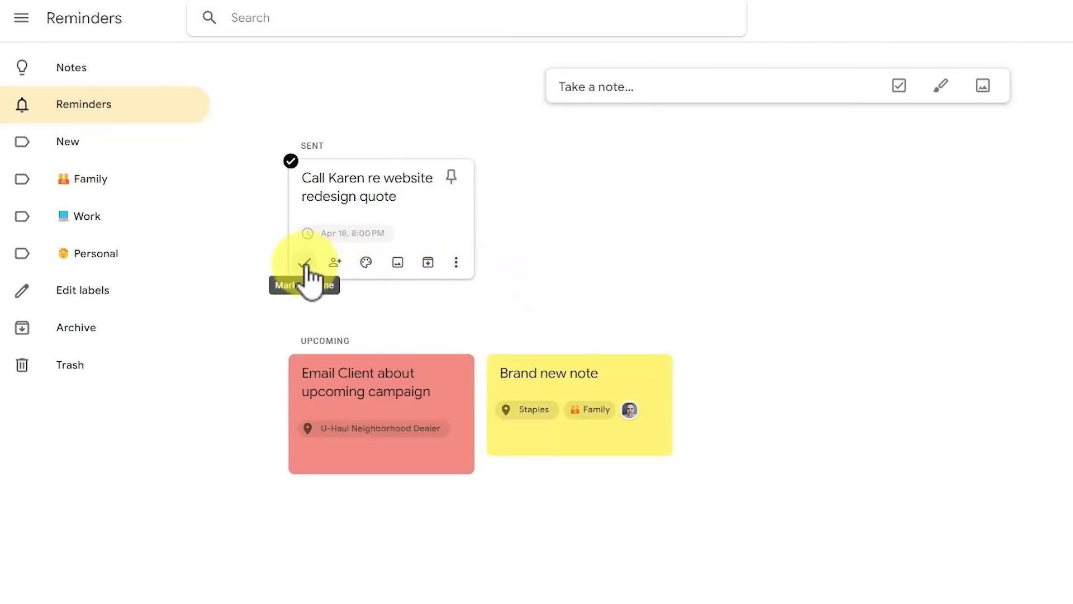
pyautogui.click(305, 263)
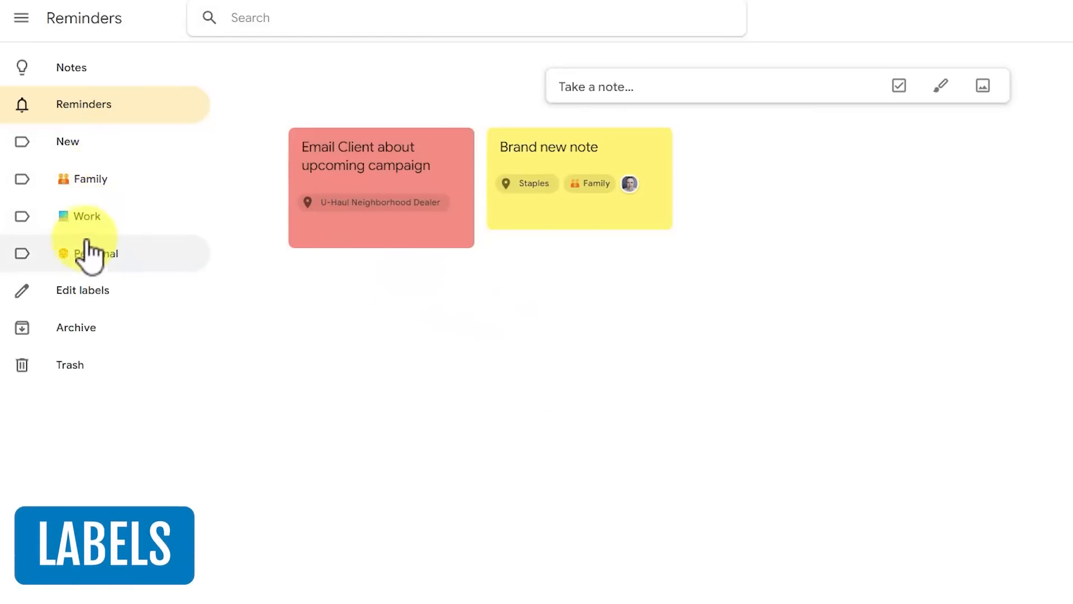
# - View the notes filed under the "New" label and those under the "Family" label
pyautogui.click(94, 148)
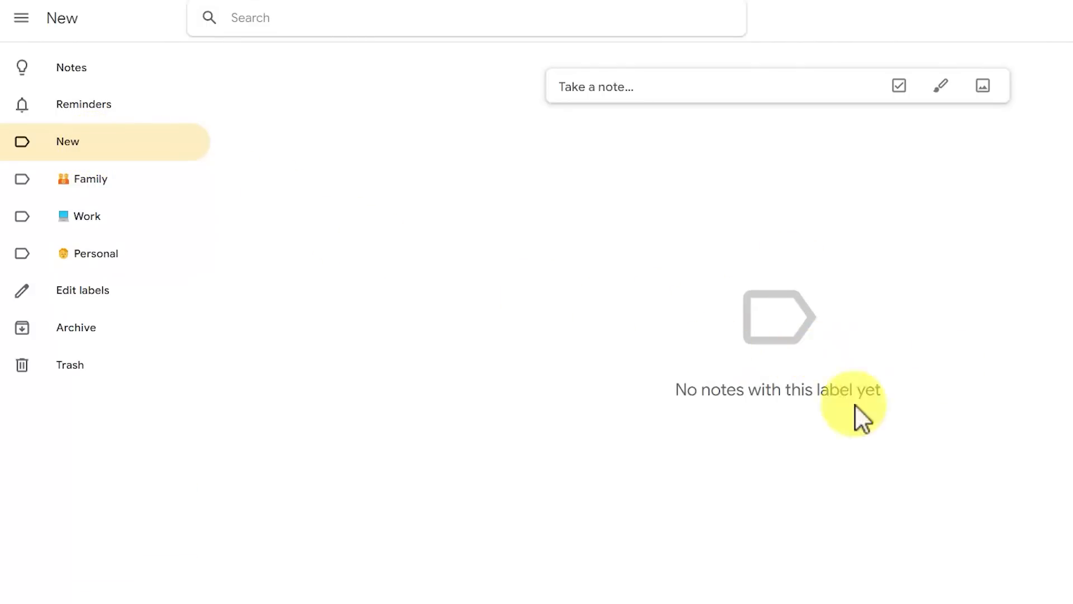
pyautogui.click(87, 178)
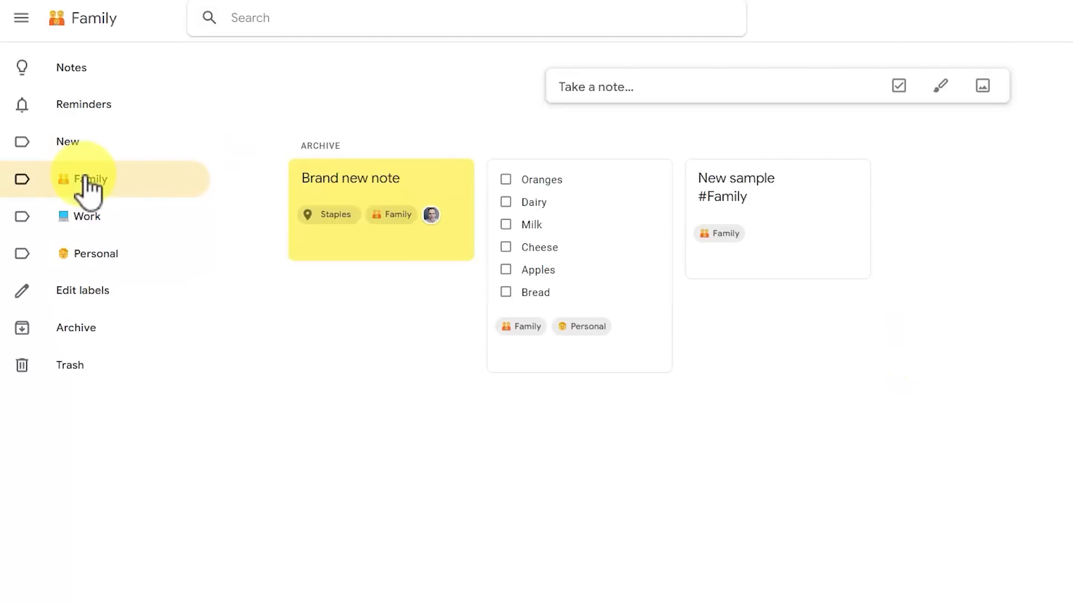
# - View the notes filed under the "Work" label and those under the "Personal" label
pyautogui.click(81, 229)
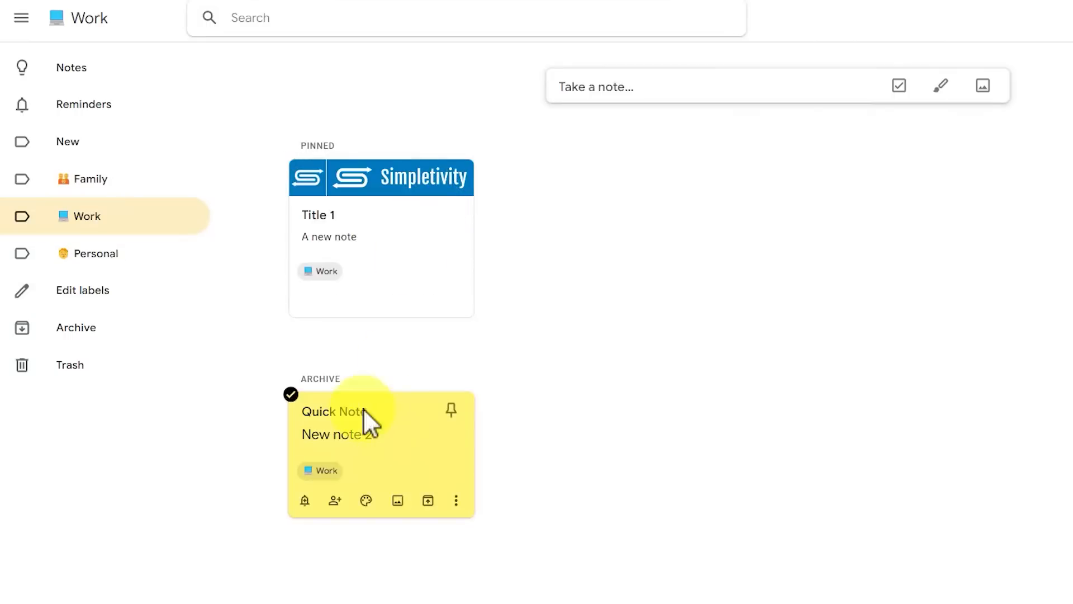
pyautogui.click(109, 260)
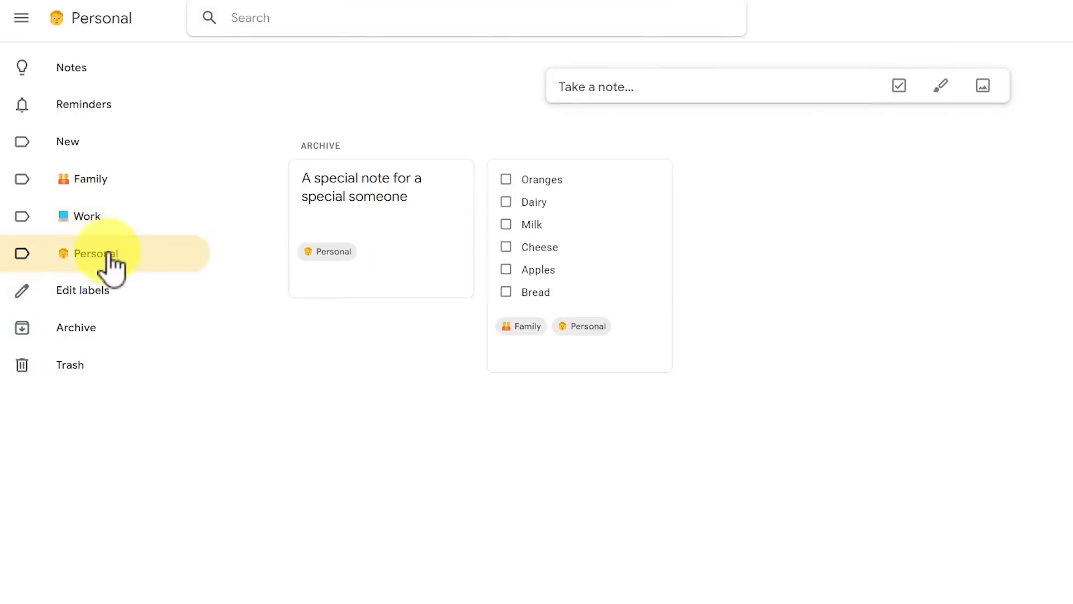
pyautogui.click(104, 221)
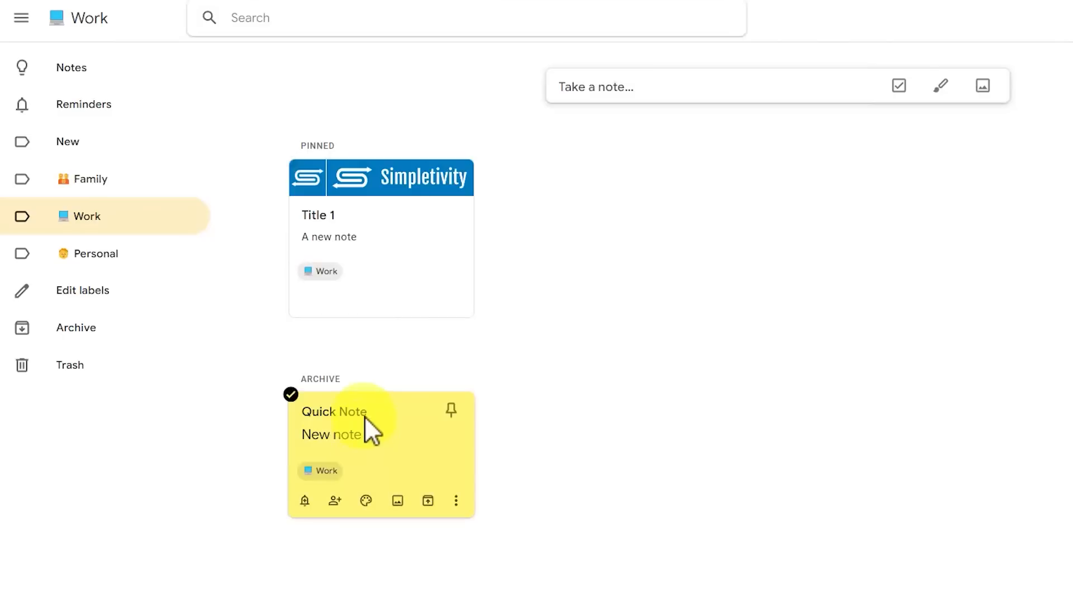
# - From the main notes view, apply the "Work" label to the PowerPoint tip, article discussion and website redesign quote notes together
pyautogui.click(70, 69)
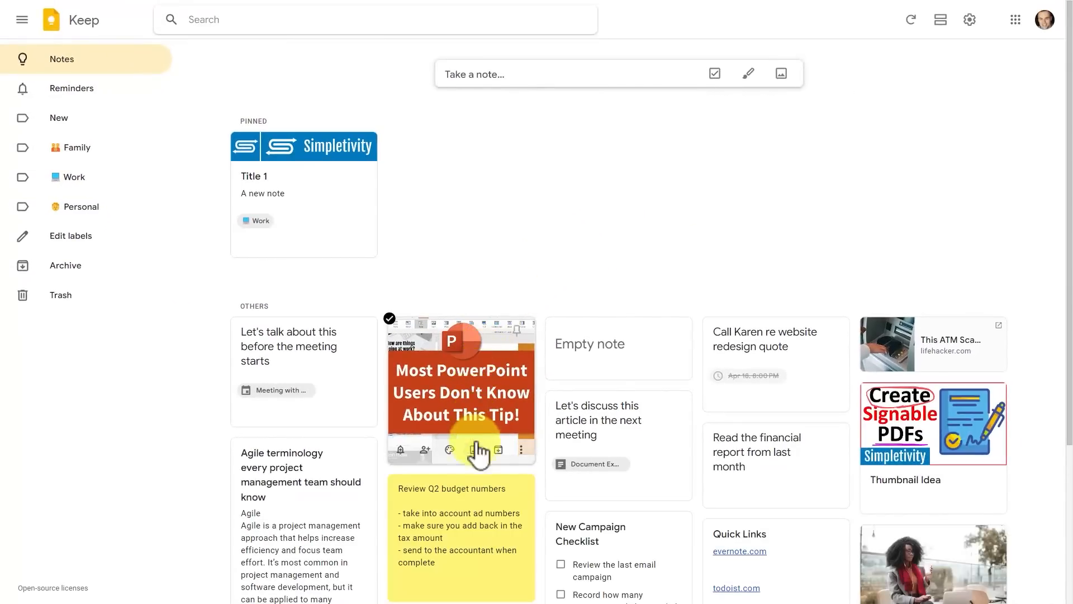
pyautogui.click(390, 318)
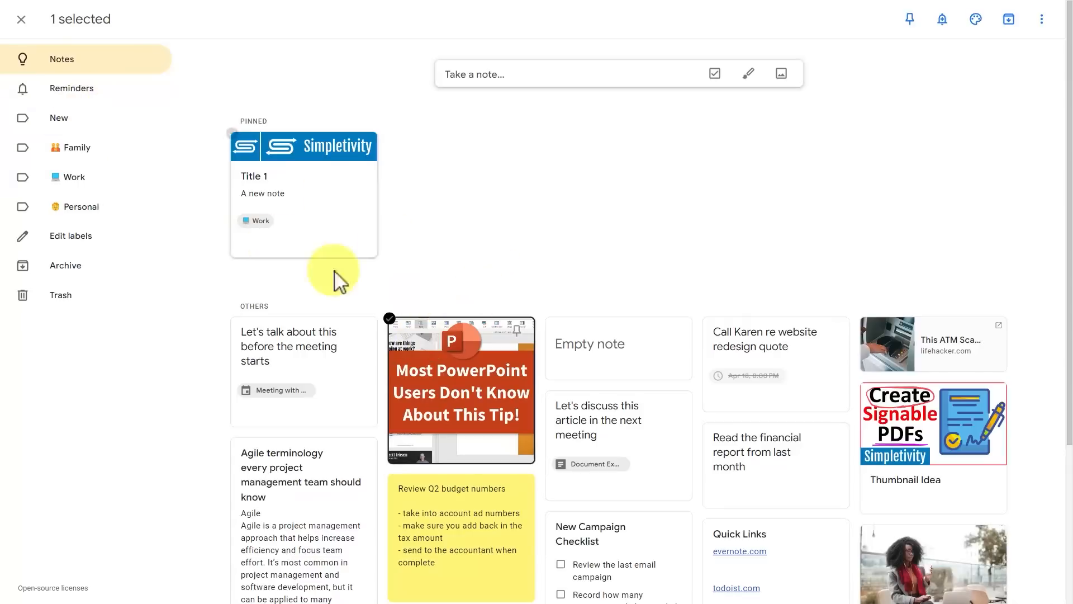
pyautogui.click(547, 391)
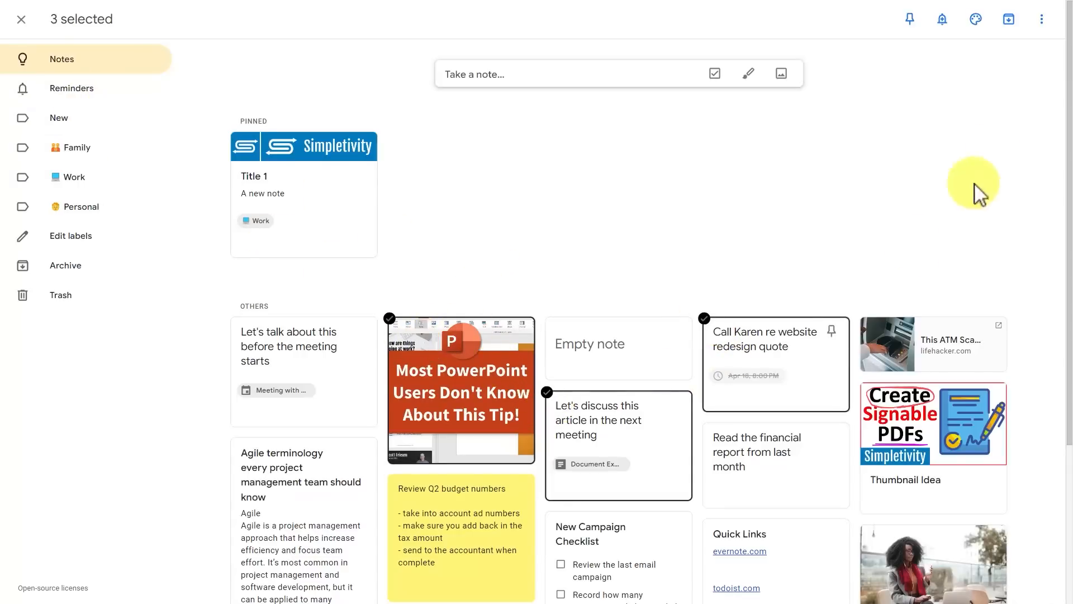
pyautogui.click(1041, 22)
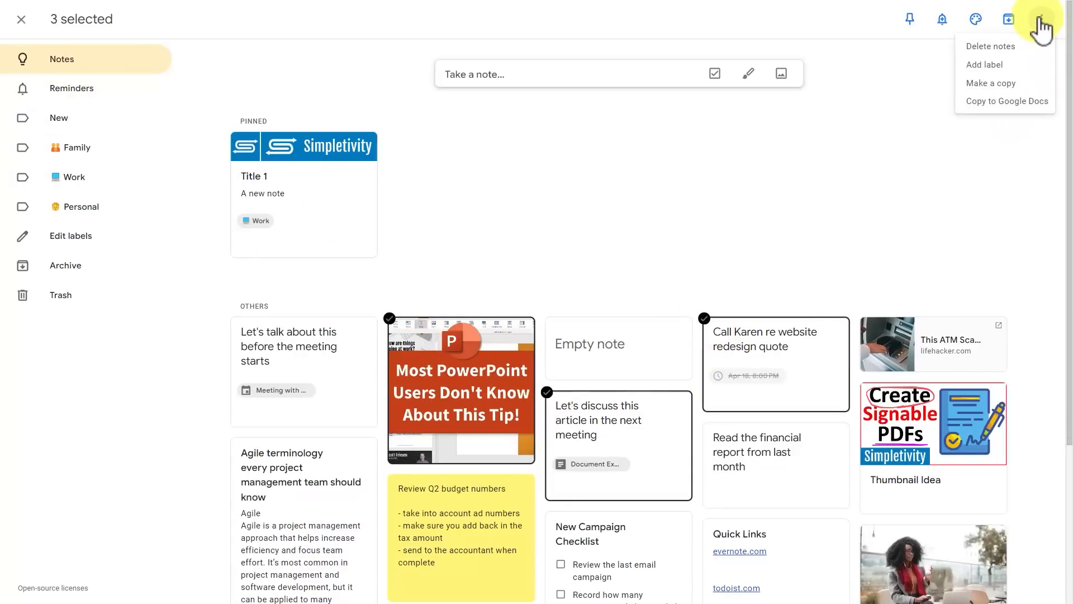
pyautogui.click(984, 66)
pyautogui.click(930, 123)
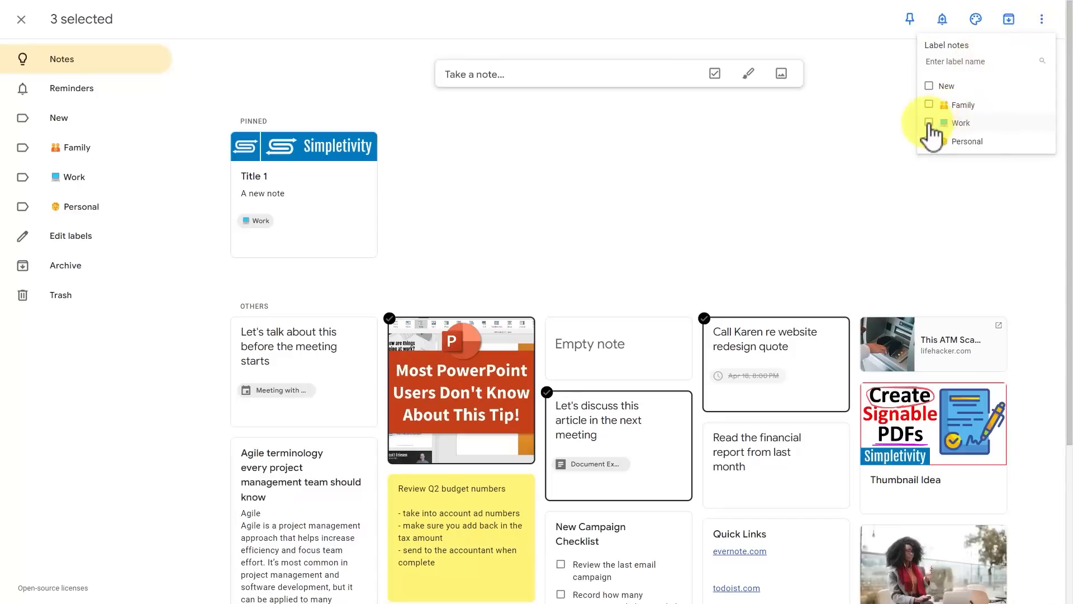
# - Open the "Work" label view and examine how its pinned, other and archived notes are separated
pyautogui.click(82, 188)
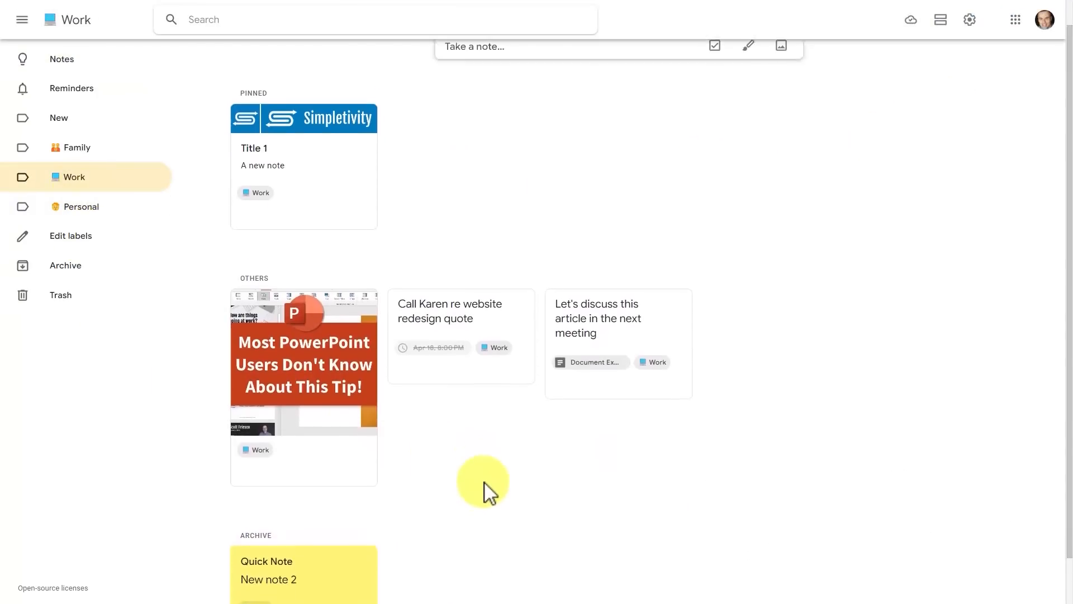
pyautogui.moveTo(324, 211)
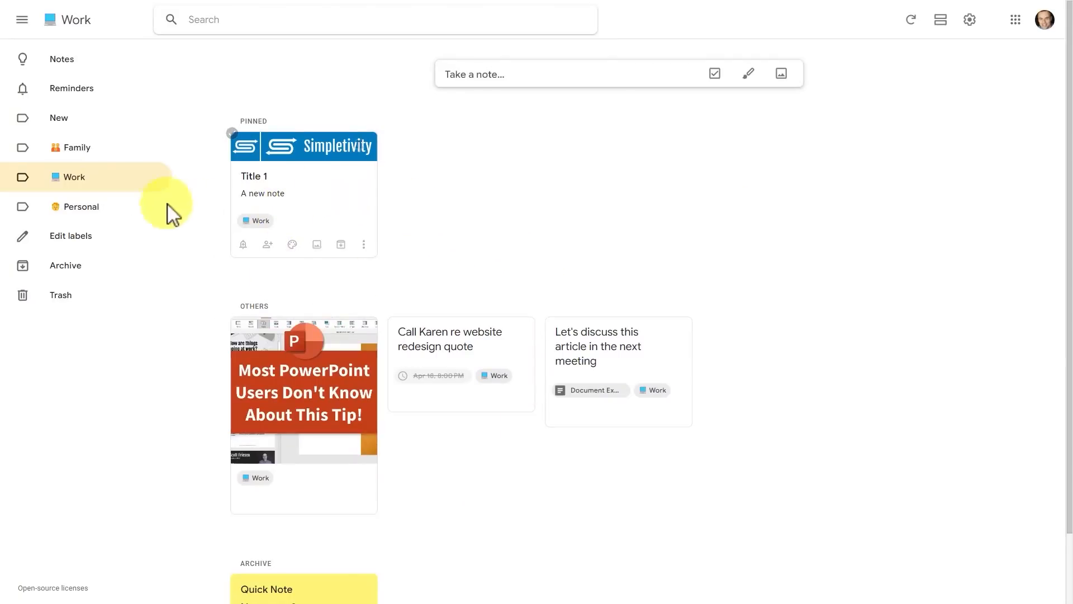
pyautogui.scroll(-2, 520, 246)
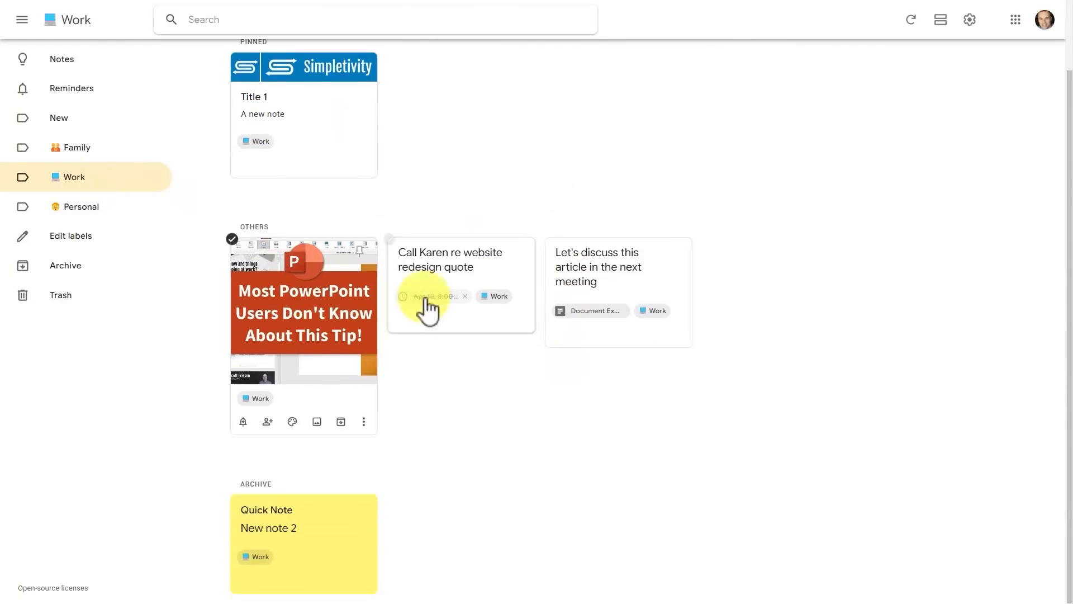
pyautogui.moveTo(604, 335)
pyautogui.moveTo(327, 534)
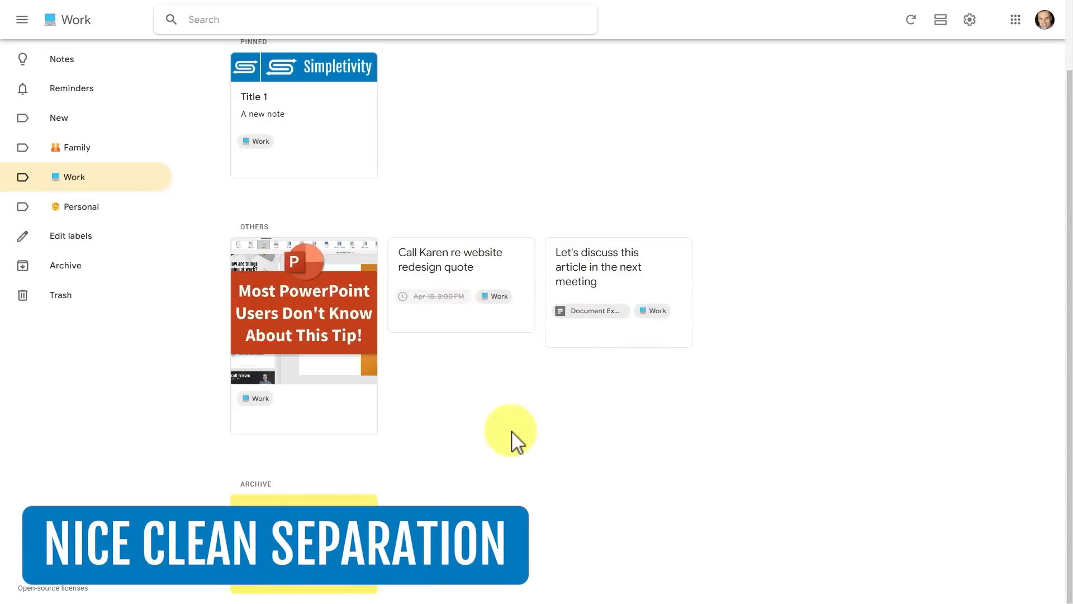
# - Look over the label editing dialog, close it without changes, and view the archived notes
pyautogui.click(57, 245)
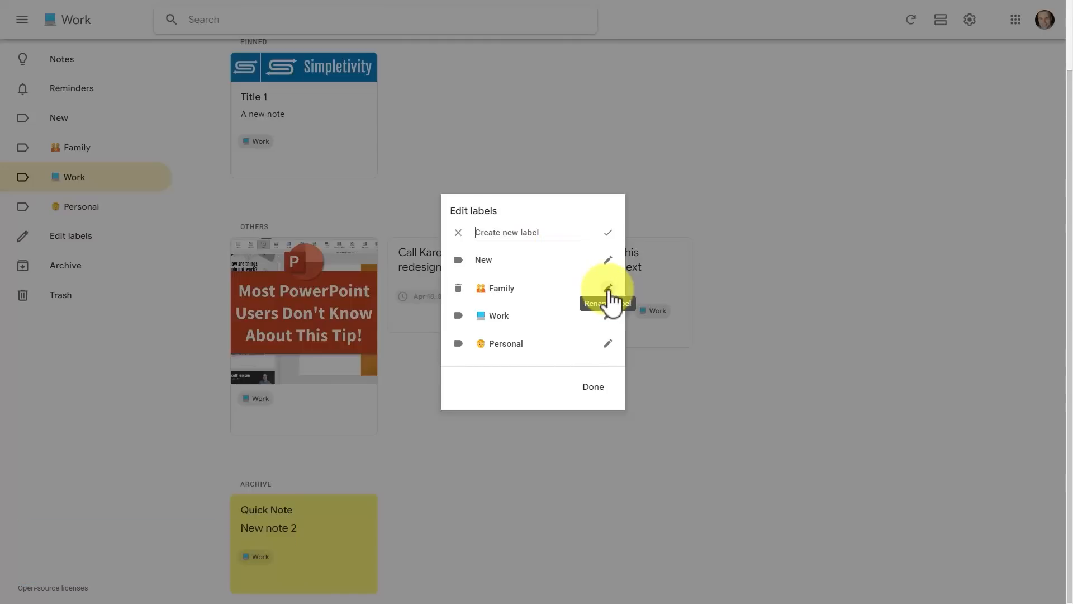
pyautogui.click(593, 389)
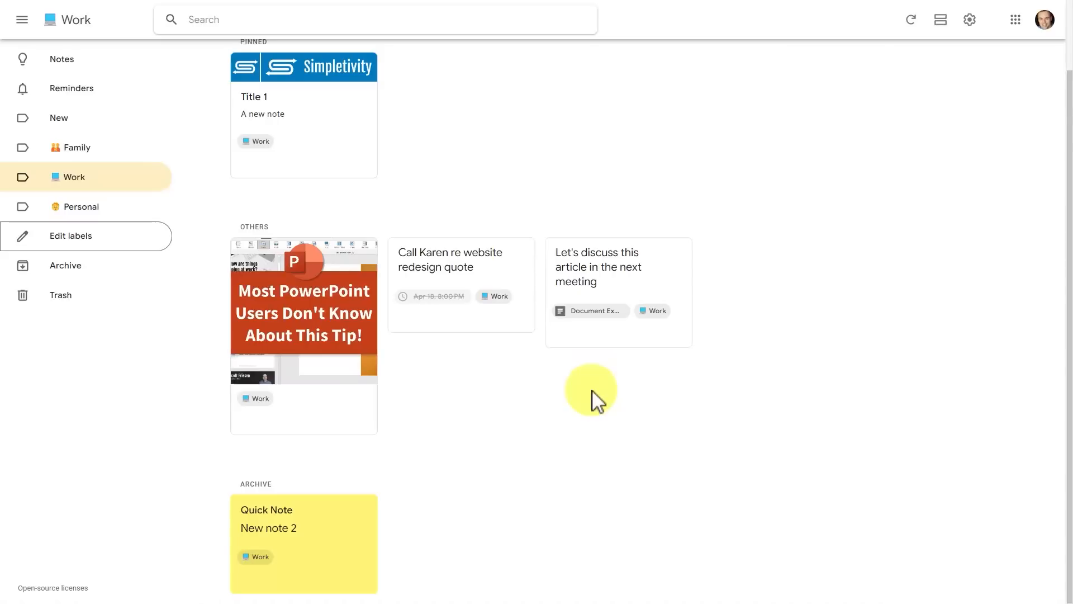
pyautogui.click(84, 286)
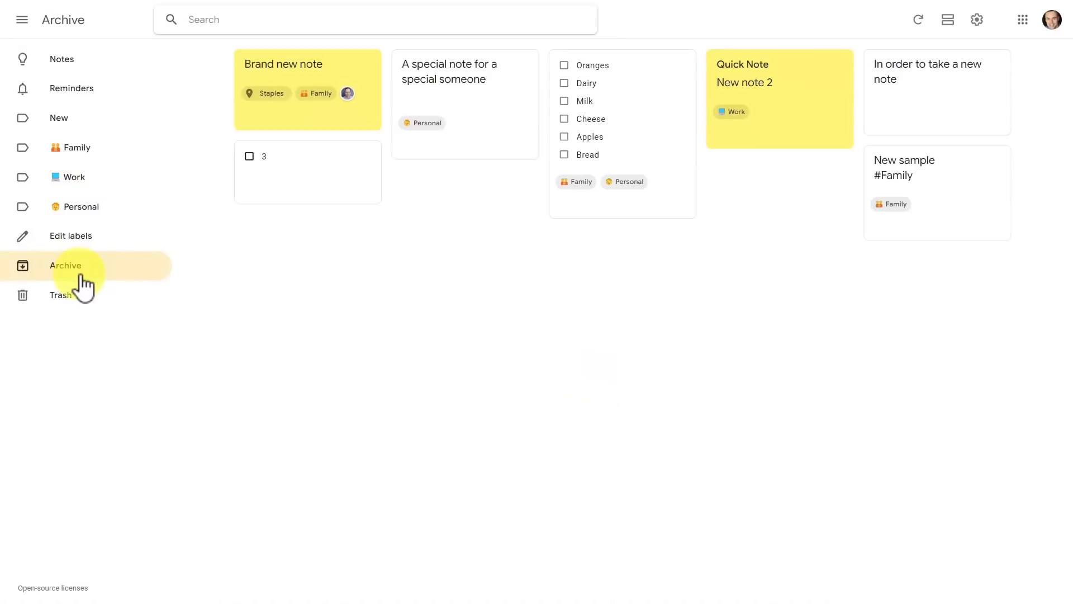
# - Open the Trash and permanently delete all the notes in it
pyautogui.click(64, 295)
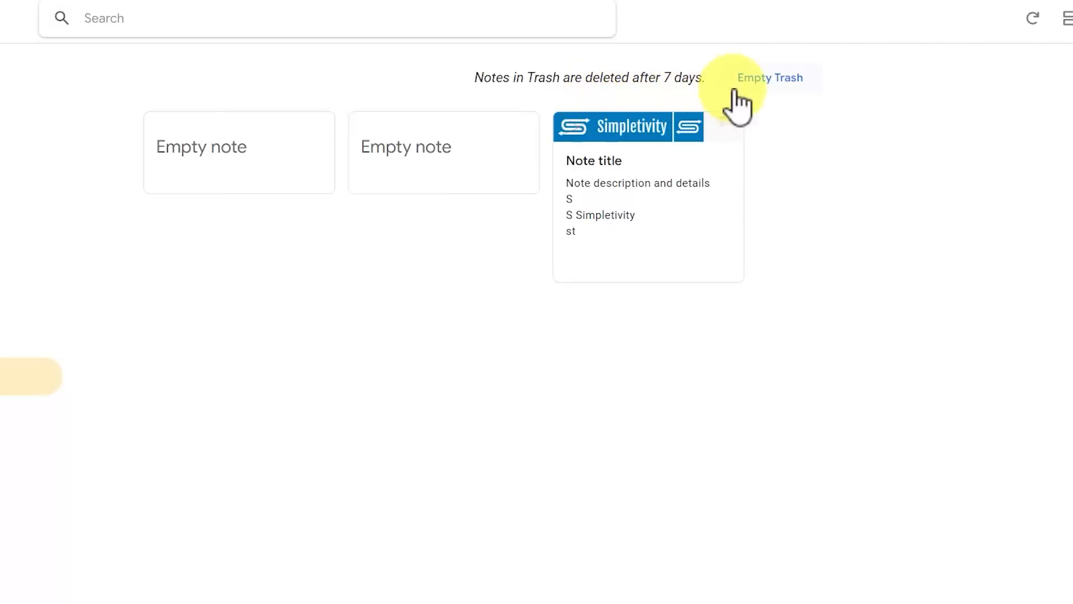
pyautogui.click(774, 81)
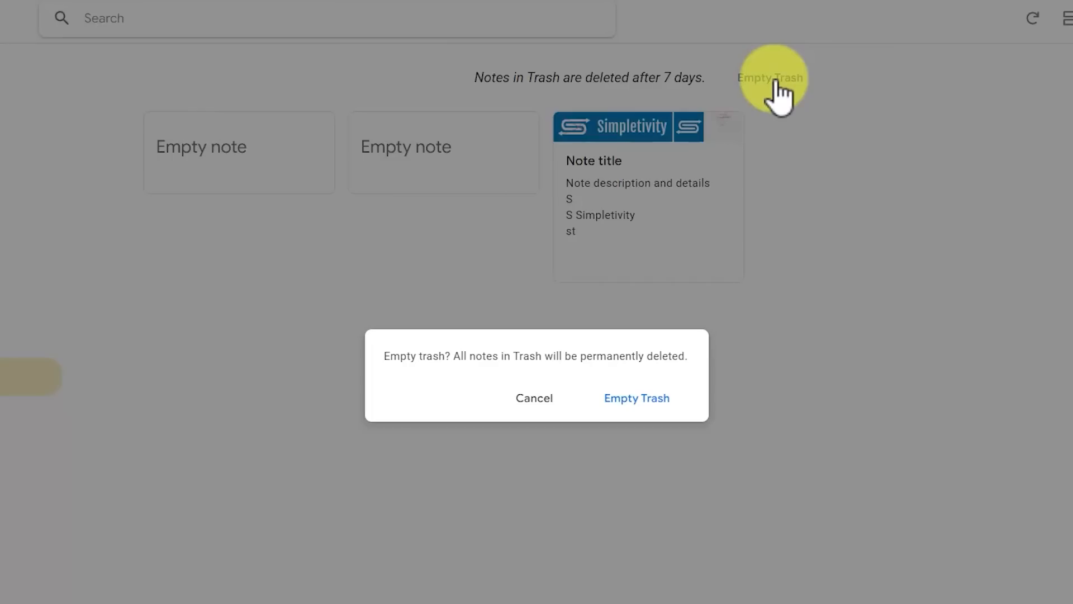
pyautogui.click(640, 398)
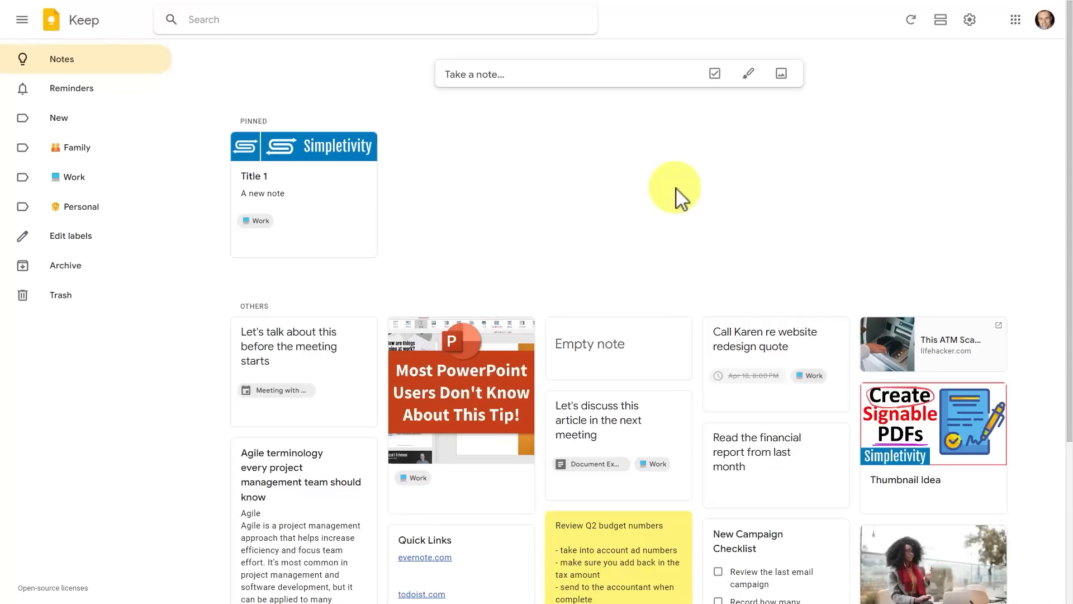
# - Search all notes for "simple", check the collaborator on the archived "Brand new note", and clear the search
pyautogui.scroll(-4, 678, 196)
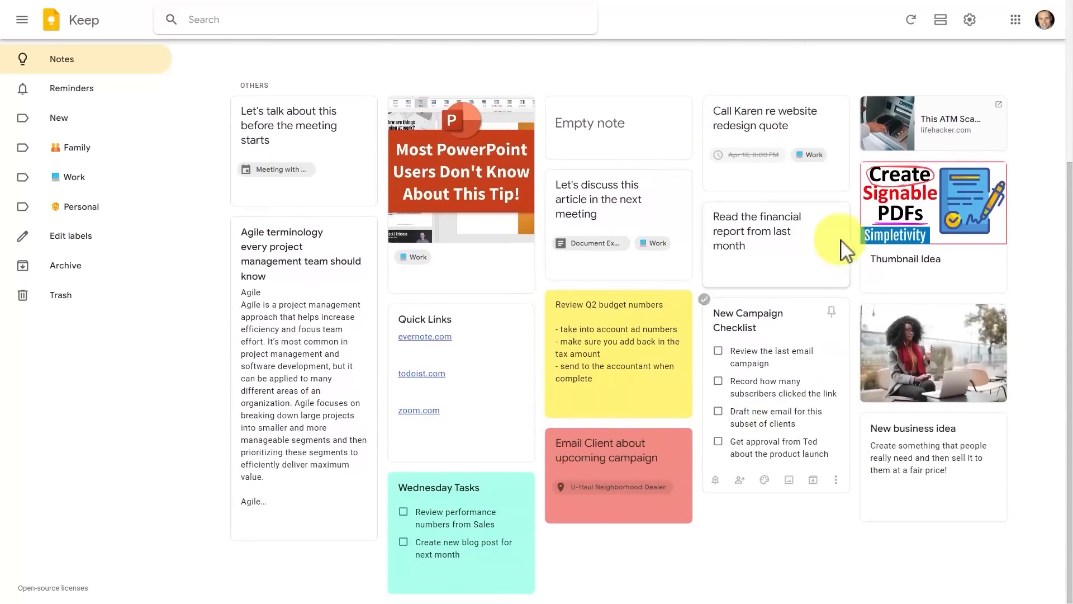
pyautogui.scroll(4, 598, 398)
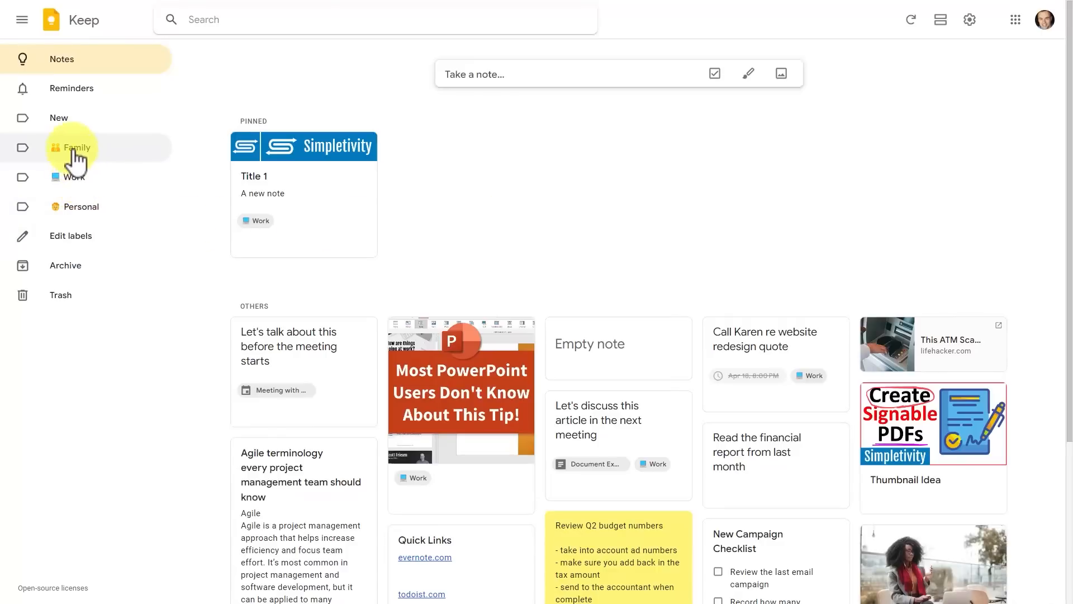
pyautogui.click(256, 23)
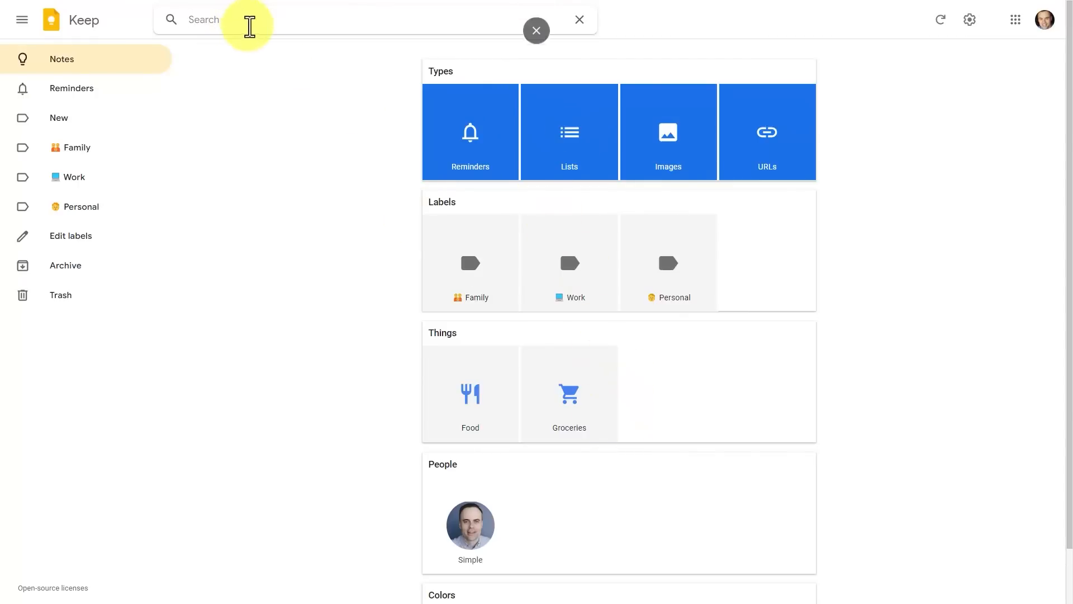
pyautogui.write('simple')
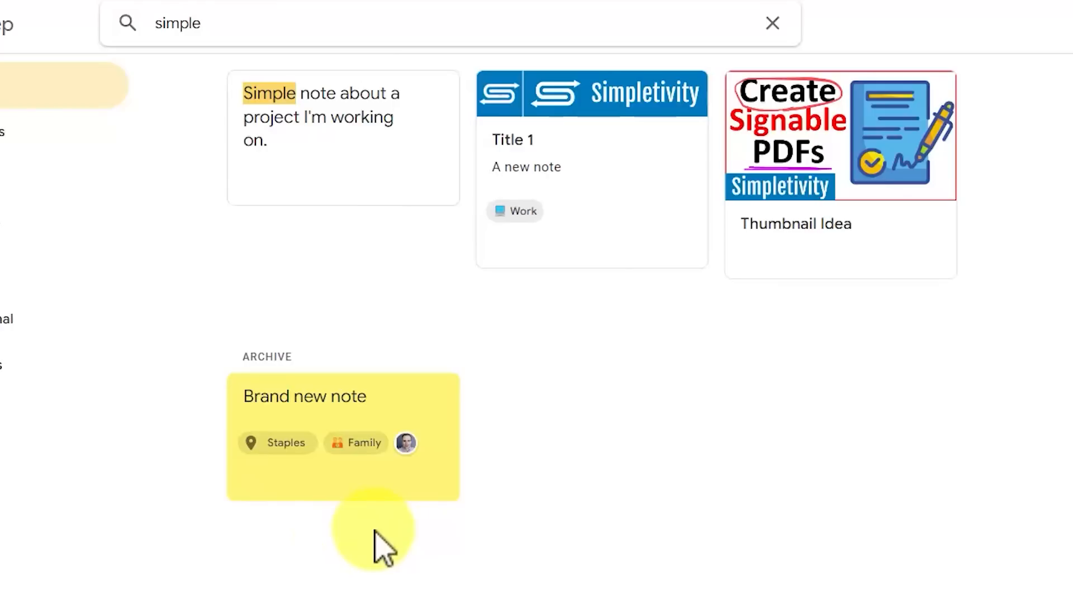
pyautogui.moveTo(410, 447)
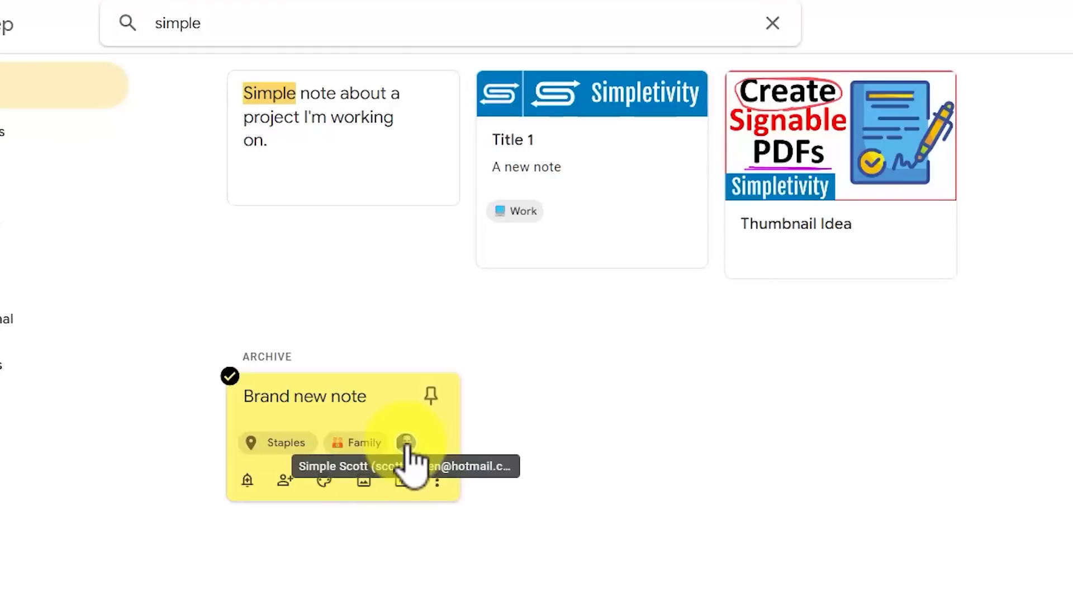
pyautogui.click(561, 380)
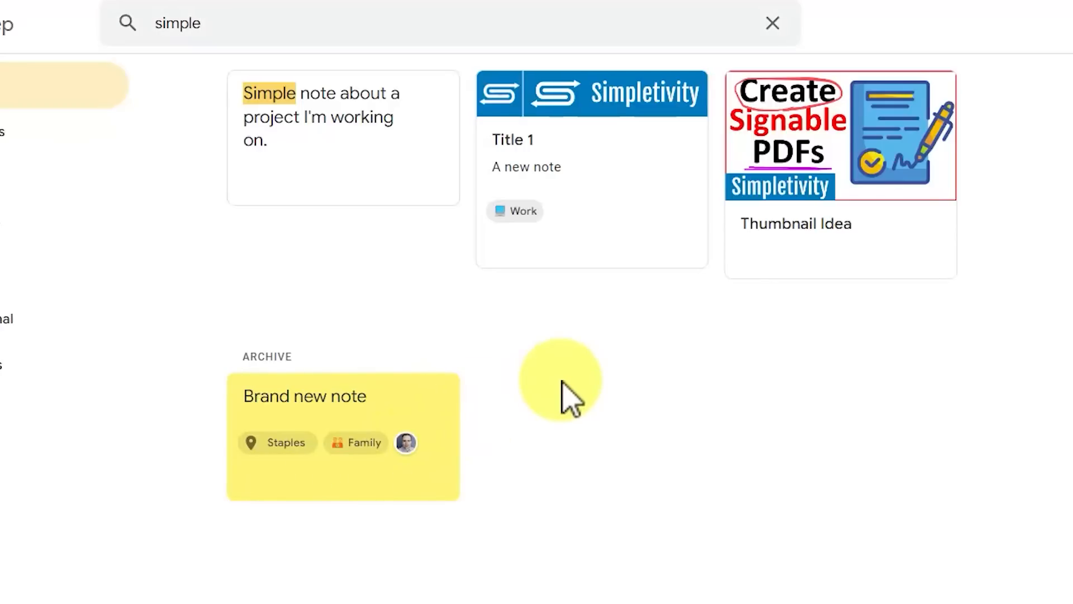
pyautogui.click(772, 23)
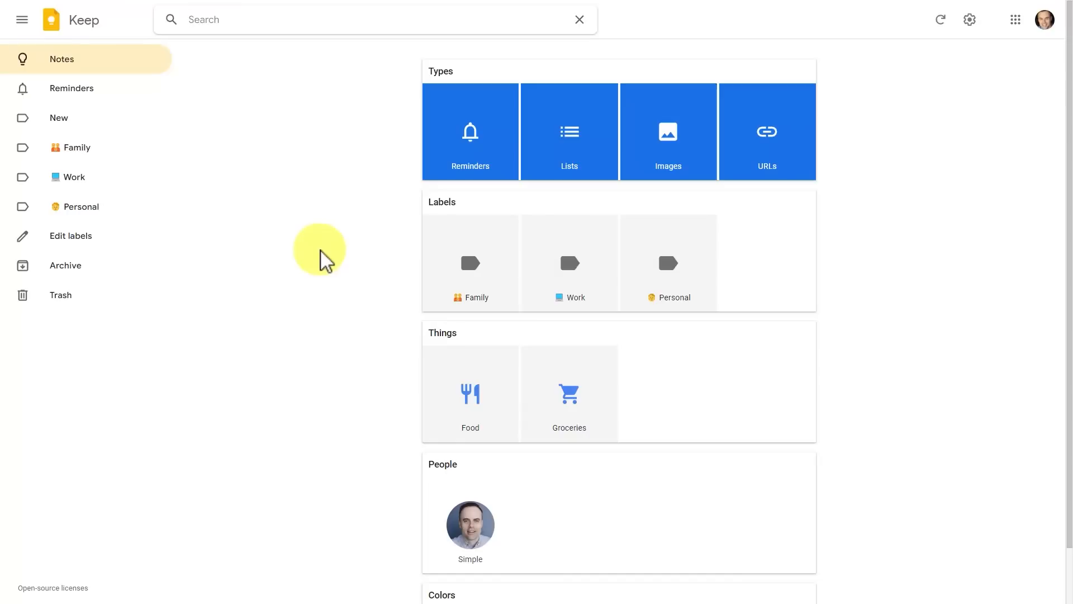
# - Filter the search to notes with images, search within them for "simple", and clear the search
pyautogui.click(473, 141)
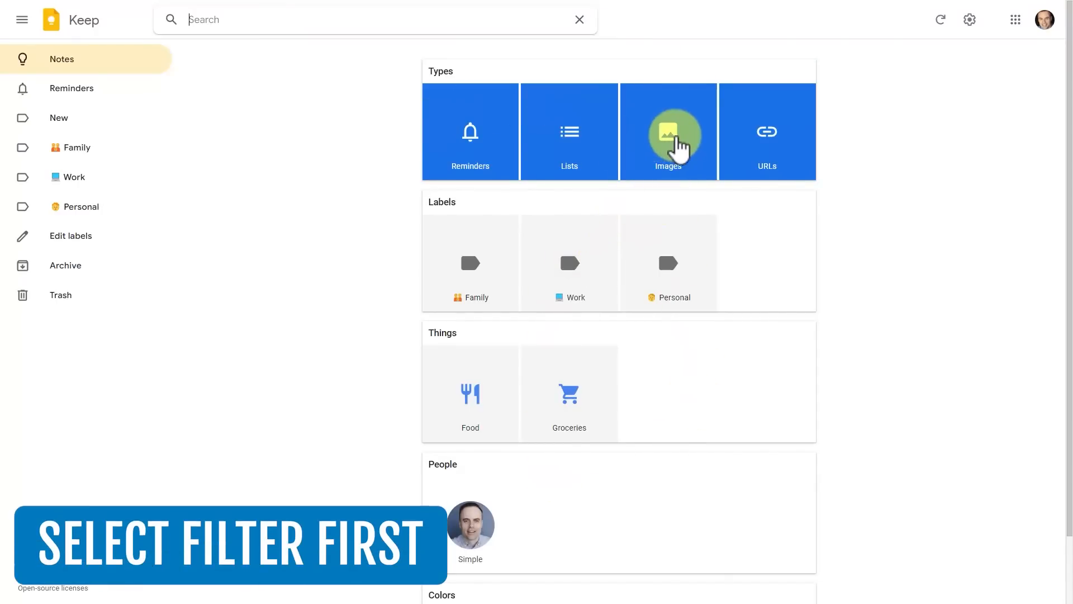
pyautogui.click(674, 147)
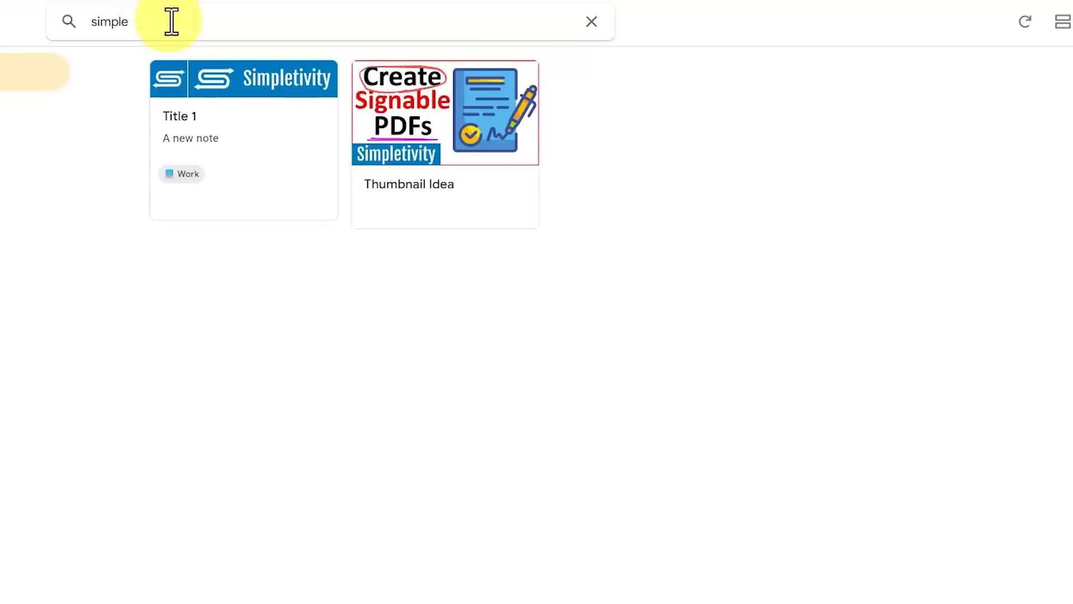
pyautogui.click(594, 22)
# - View the notes containing URLs and those in the Food category, clearing each search filter after viewing
pyautogui.click(834, 168)
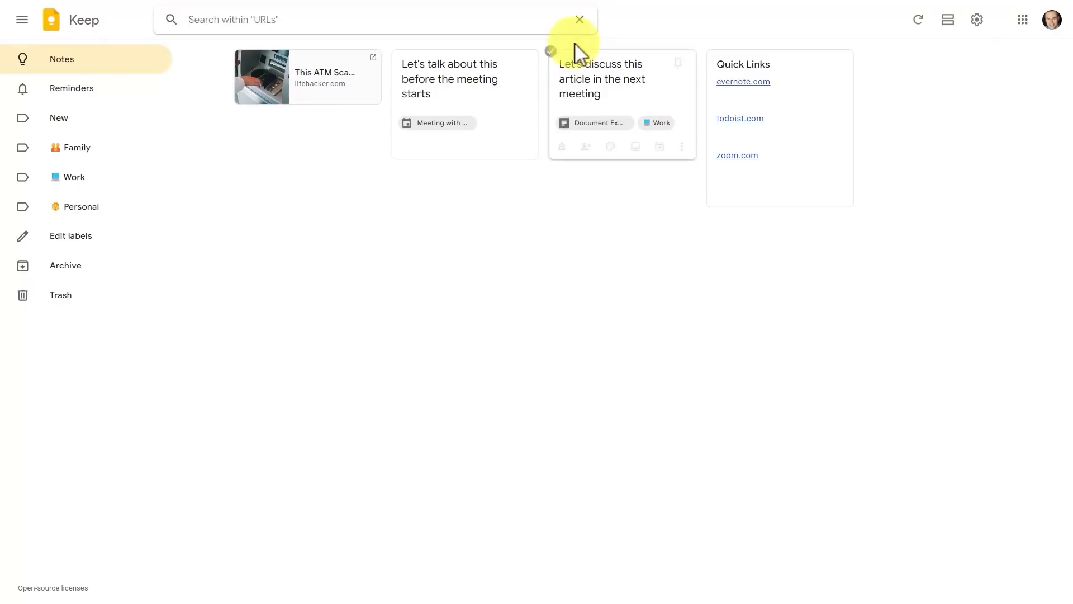
pyautogui.click(581, 21)
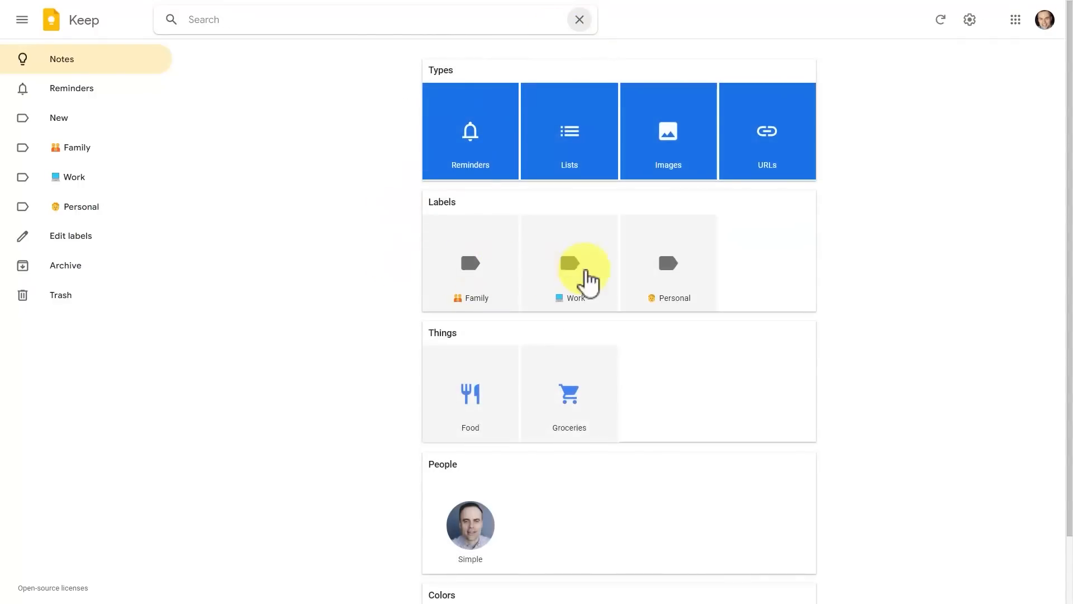
pyautogui.scroll(-1, 364, 311)
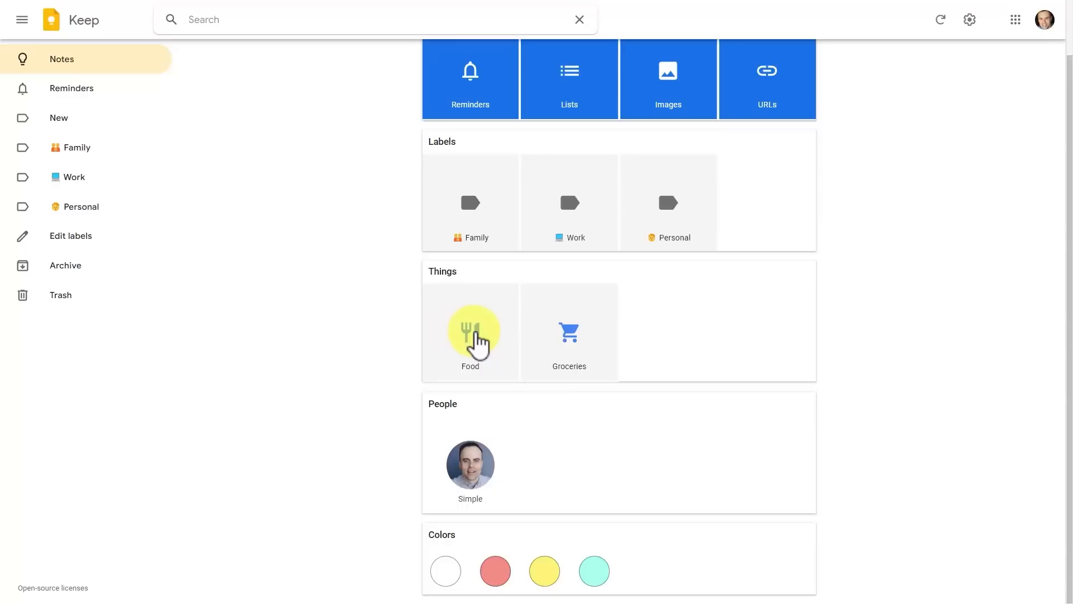
pyautogui.click(477, 338)
pyautogui.moveTo(333, 117)
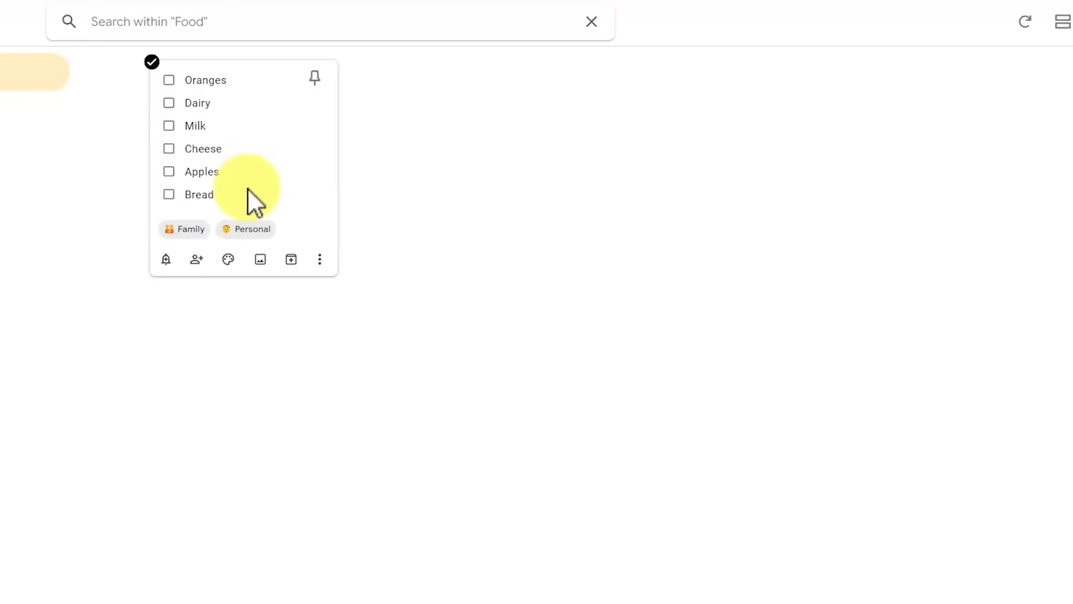
pyautogui.click(591, 21)
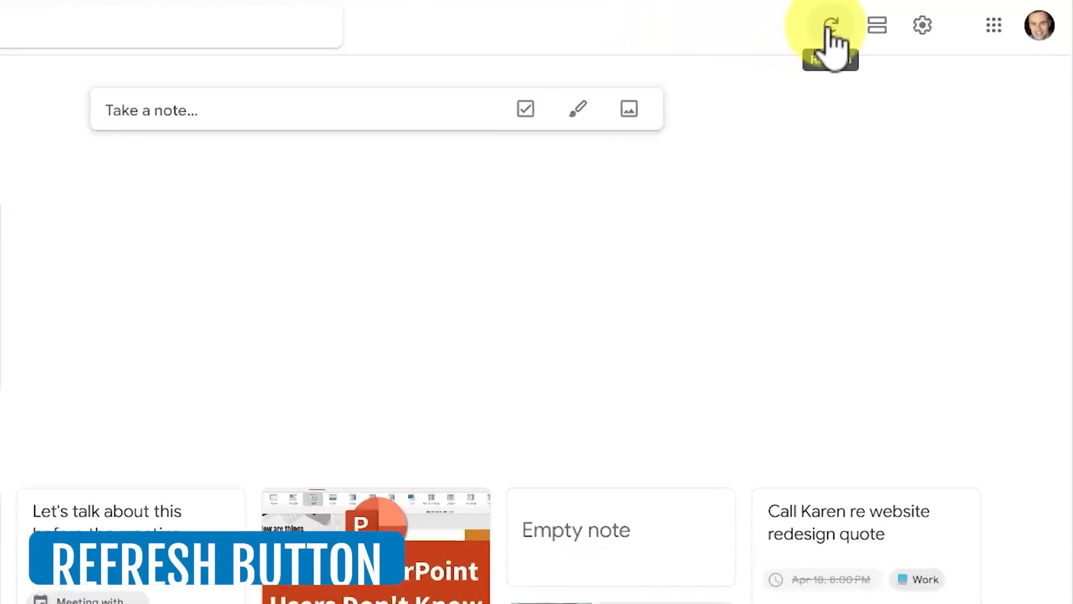
# - Refresh the notes and look them over on the main notes page
pyautogui.click(802, 31)
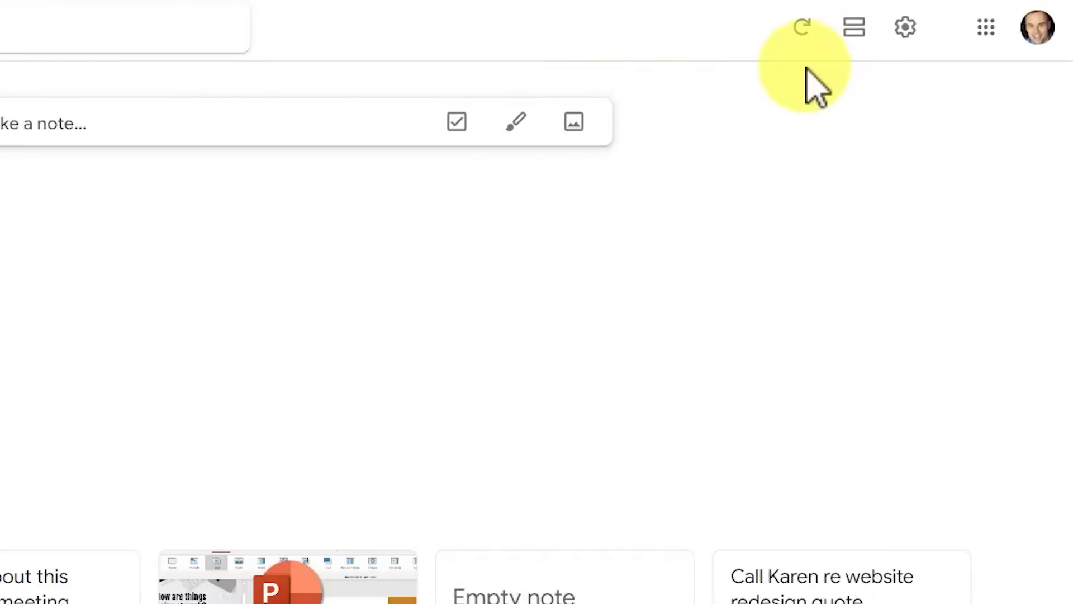
pyautogui.click(804, 29)
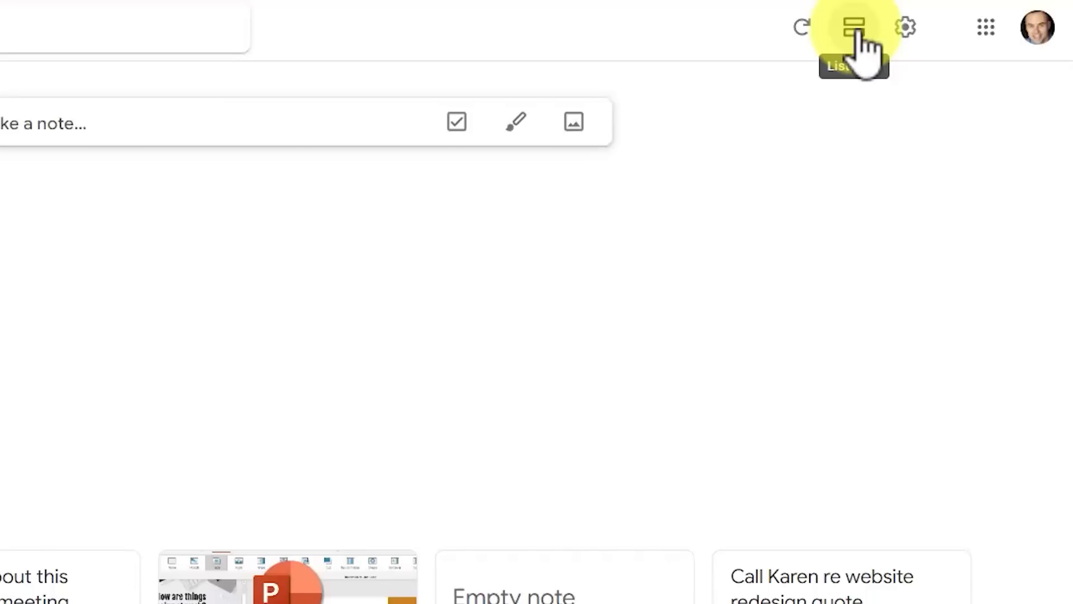
pyautogui.scroll(-4, 368, 520)
pyautogui.scroll(4, 369, 517)
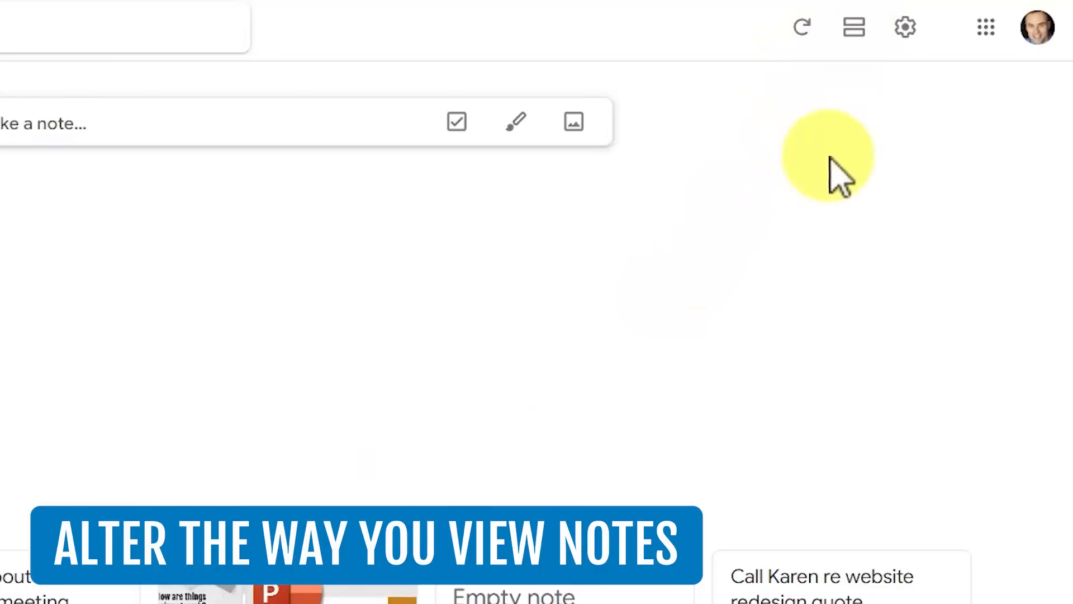
# - Rearrange the grid by moving "Empty note" before the PowerPoint image note and "Read the financial report from last month" before the meeting note
pyautogui.scroll(-4, 336, 481)
pyautogui.scroll(3, 738, 229)
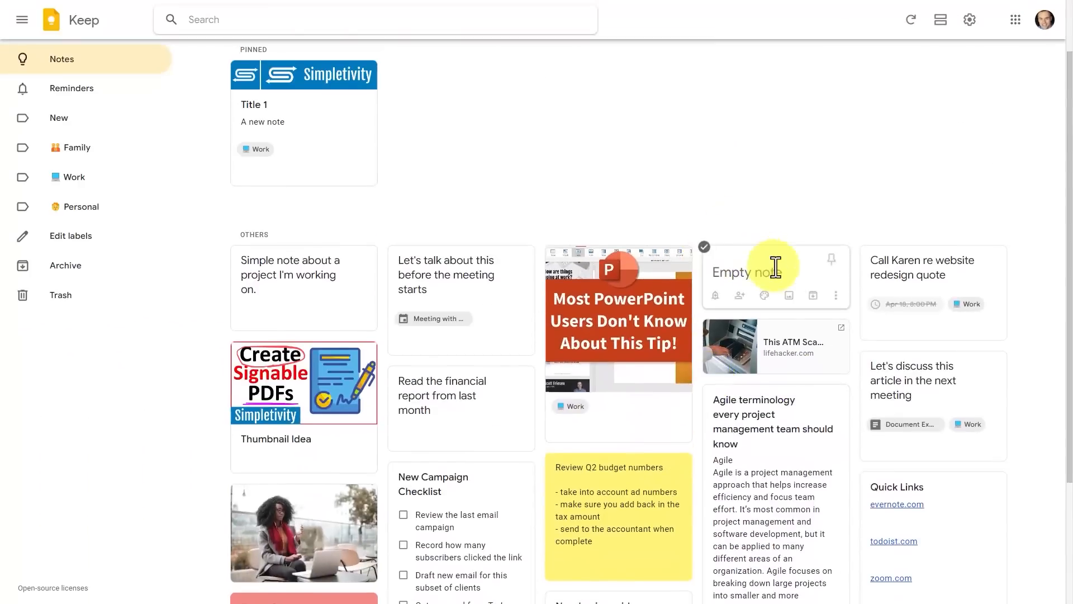
pyautogui.moveTo(779, 276); pyautogui.dragTo(615, 341)
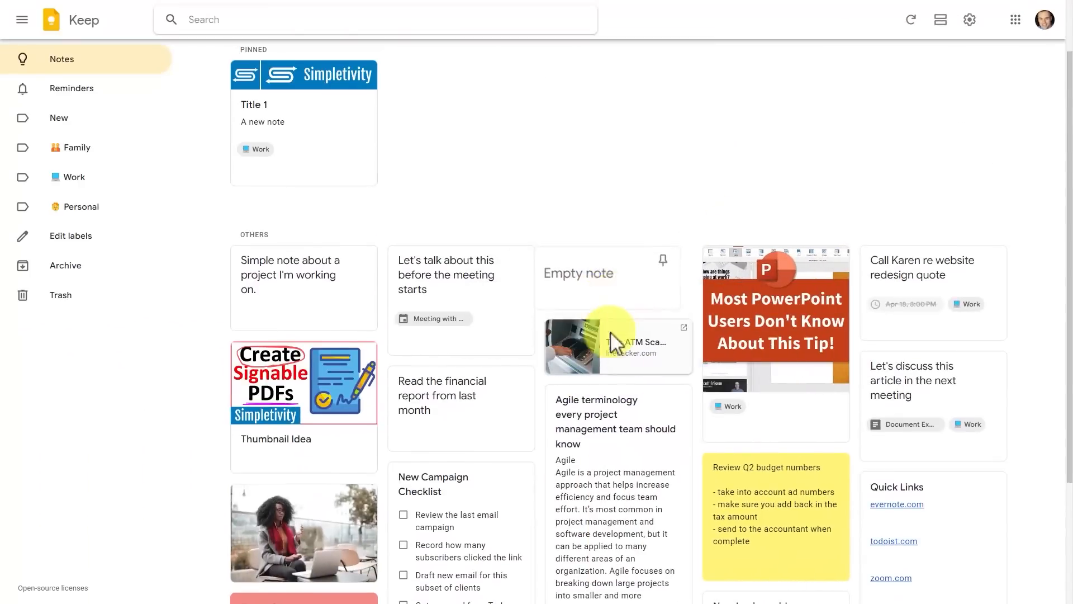
pyautogui.moveTo(491, 395); pyautogui.dragTo(501, 289)
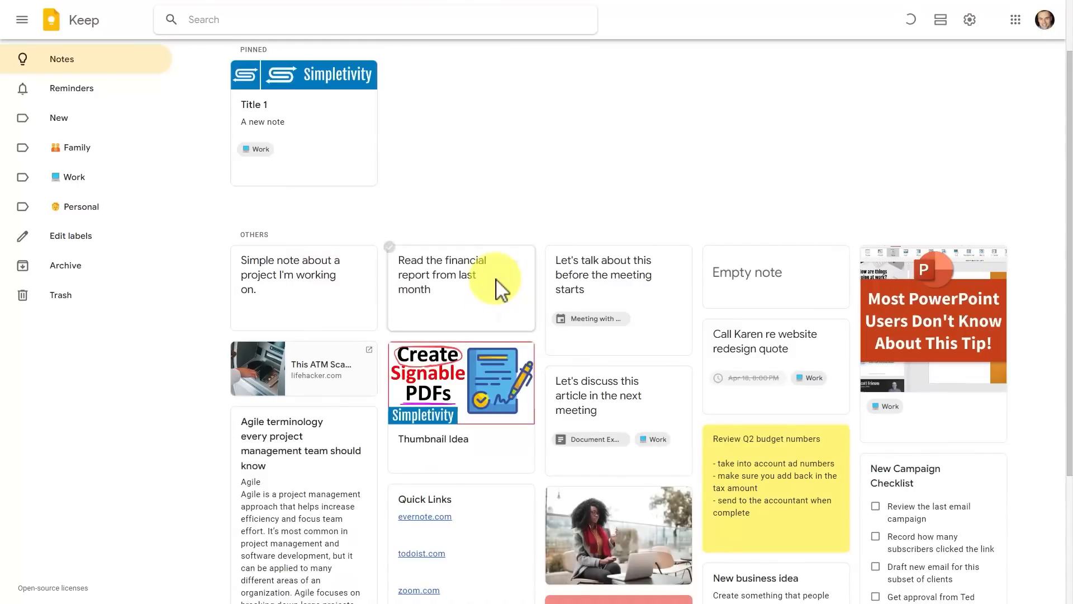
# - Switch the notes to list view and look through the whole list
pyautogui.click(941, 24)
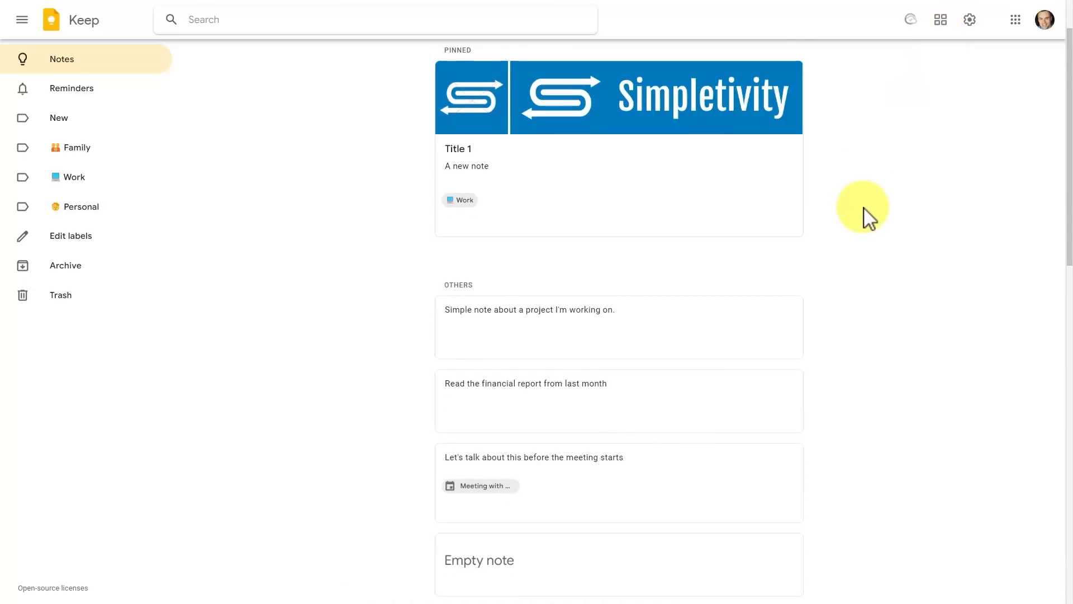
pyautogui.scroll(-20, 869, 218)
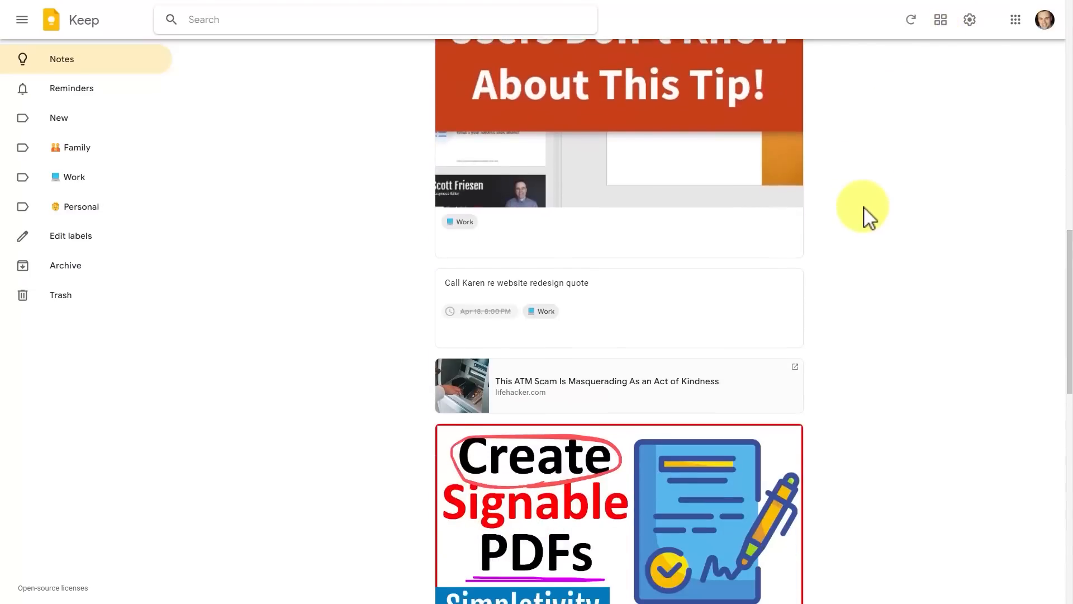
pyautogui.scroll(20, 870, 218)
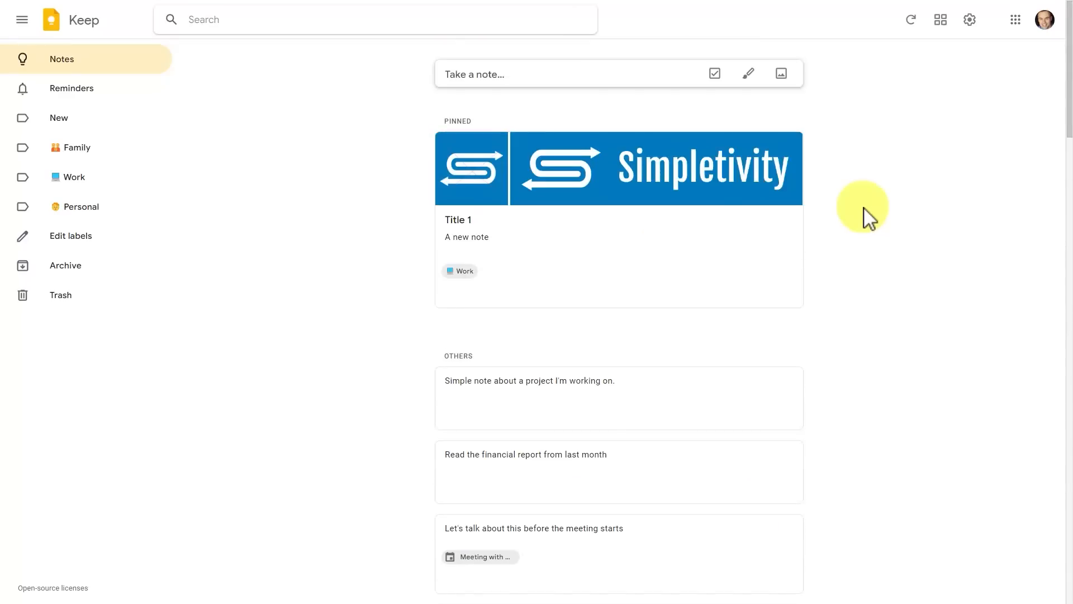
# - Move the financial report and "Let's talk about this before the meeting starts" notes above the simple project note, and return to grid view
pyautogui.scroll(-2, 868, 217)
pyautogui.moveTo(568, 367); pyautogui.dragTo(576, 294)
pyautogui.moveTo(535, 445); pyautogui.dragTo(582, 363)
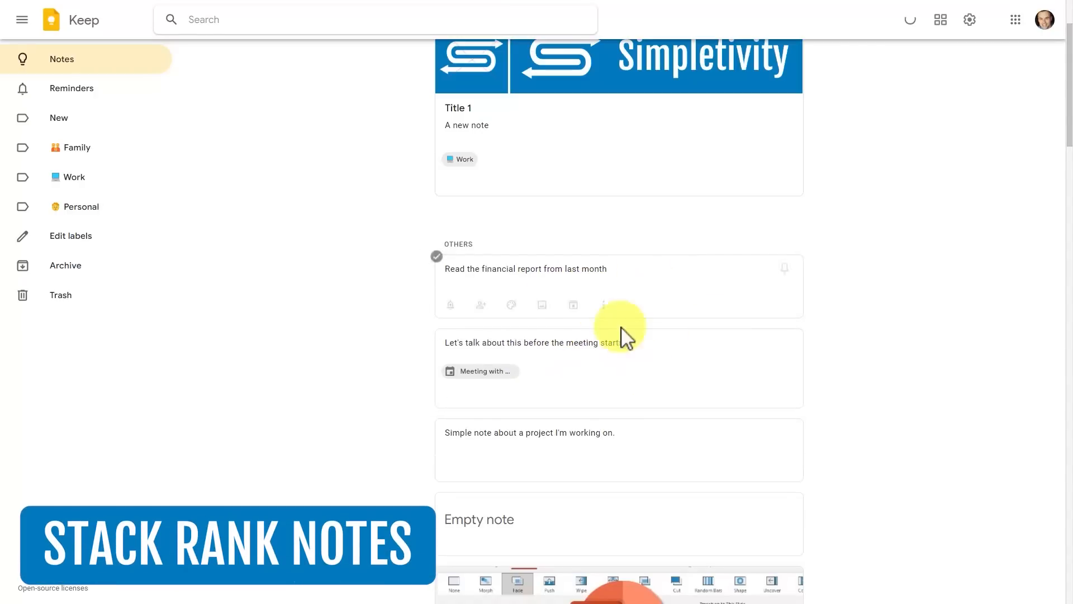
pyautogui.scroll(2, 975, 288)
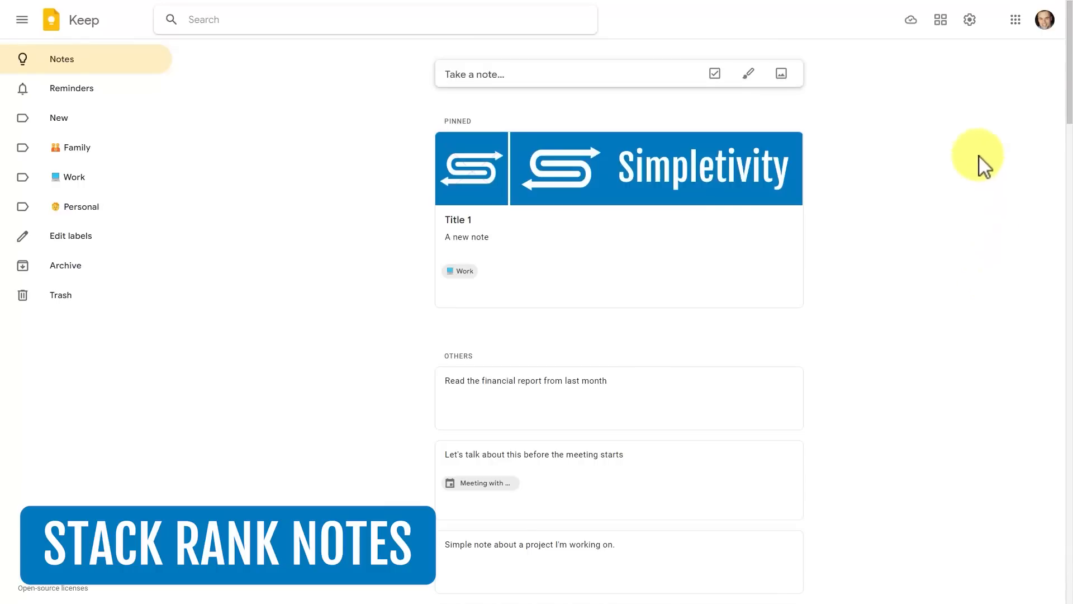
pyautogui.click(944, 21)
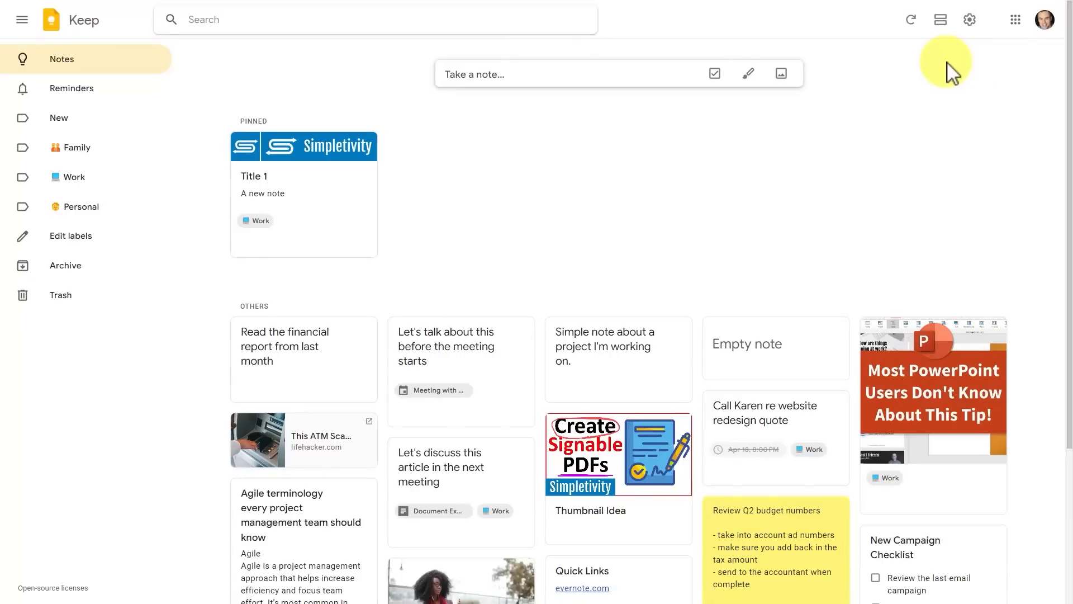
# - In the settings, enable adding new items to the bottom
pyautogui.click(970, 27)
pyautogui.click(979, 47)
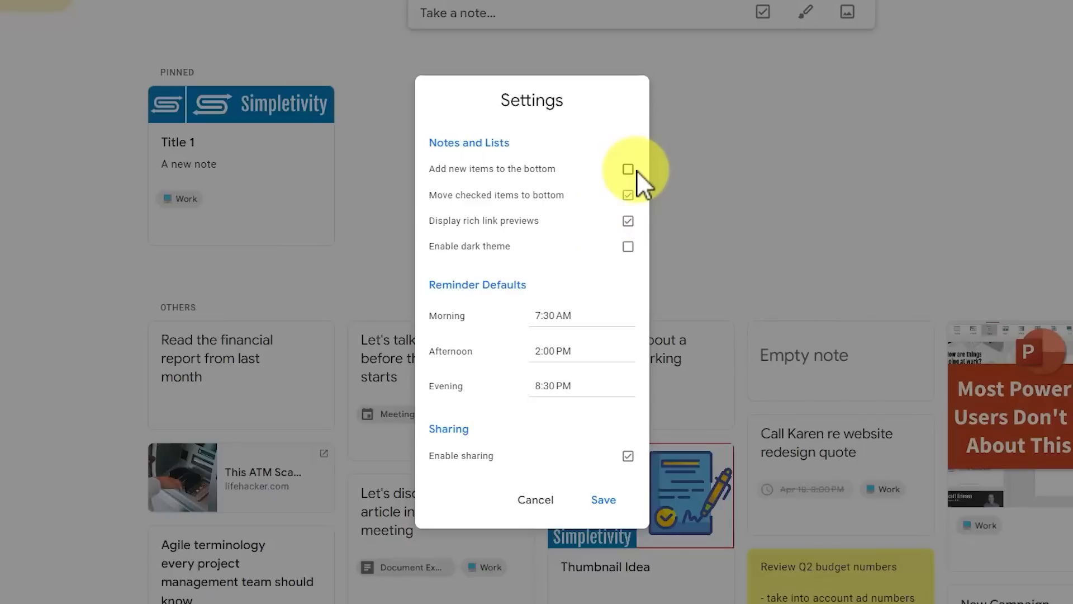
pyautogui.click(630, 169)
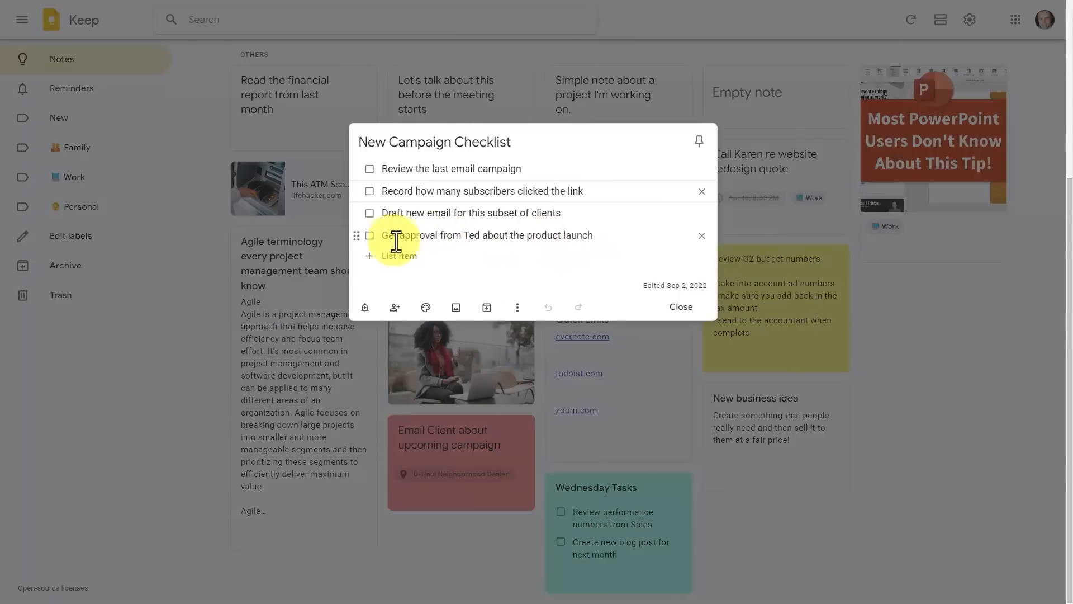
# - Check off "Record how many subscribers clicked the link" in the New Campaign Checklist, collapse its completed items, and close the note
pyautogui.click(370, 192)
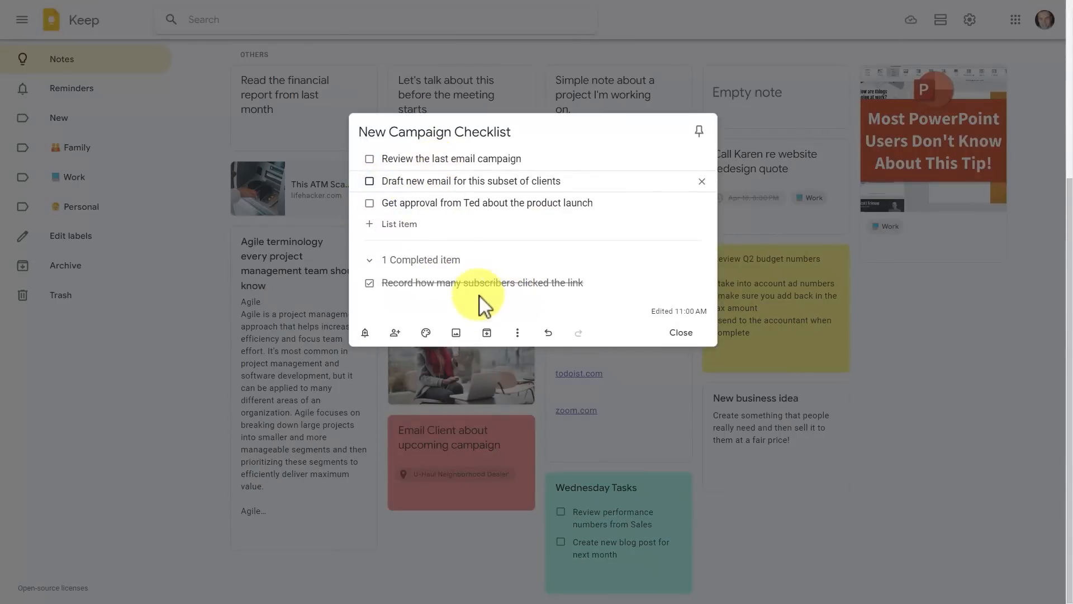
pyautogui.click(385, 265)
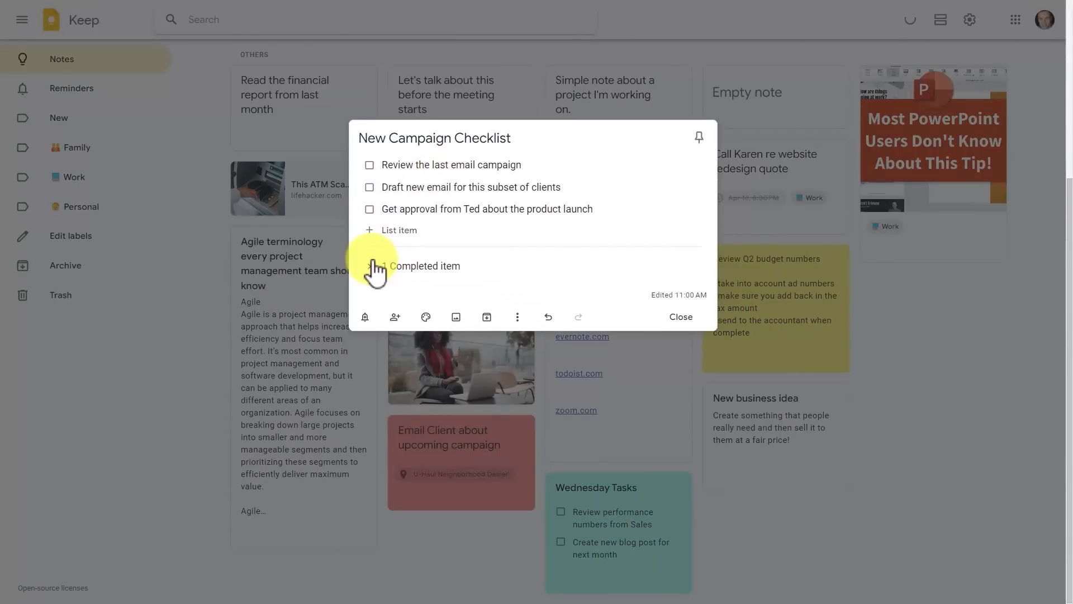
pyautogui.click(954, 302)
# - Disable moving checked items to the bottom in the settings and save
pyautogui.click(970, 20)
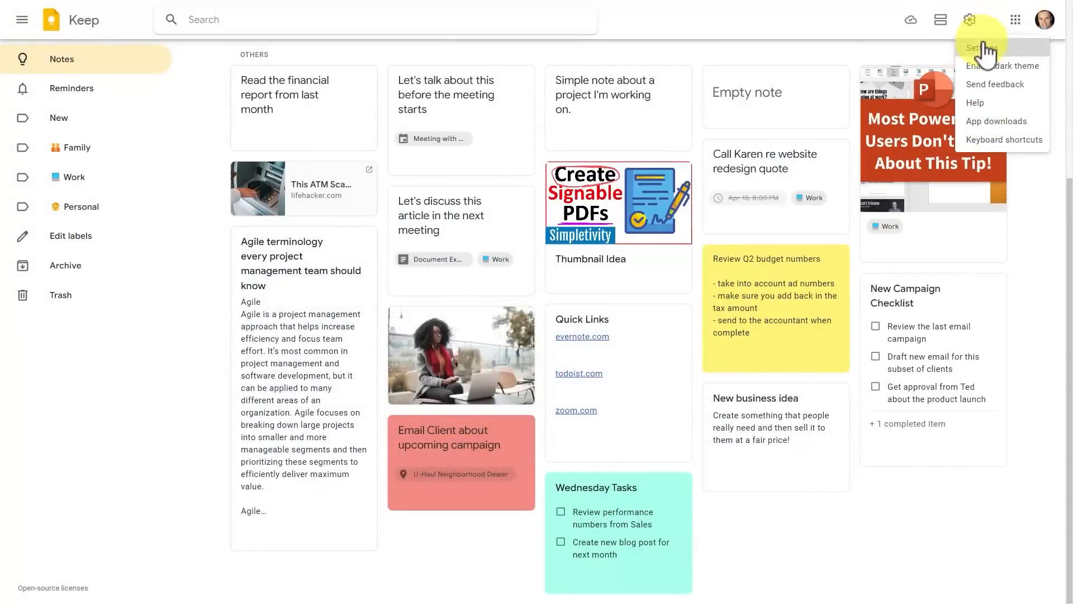
pyautogui.click(984, 46)
pyautogui.click(609, 218)
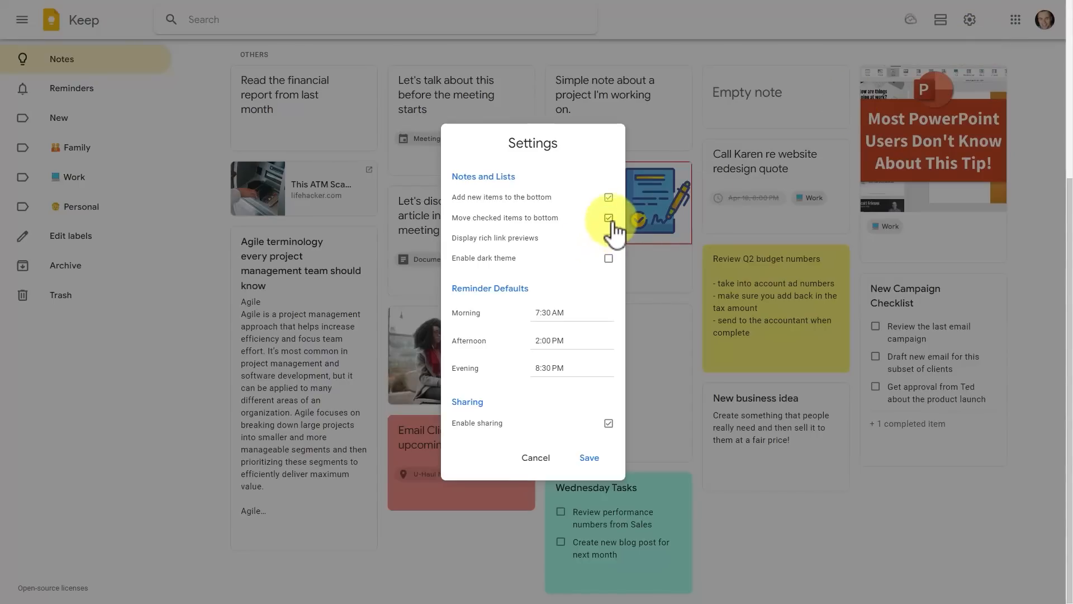
pyautogui.click(609, 238)
pyautogui.click(590, 458)
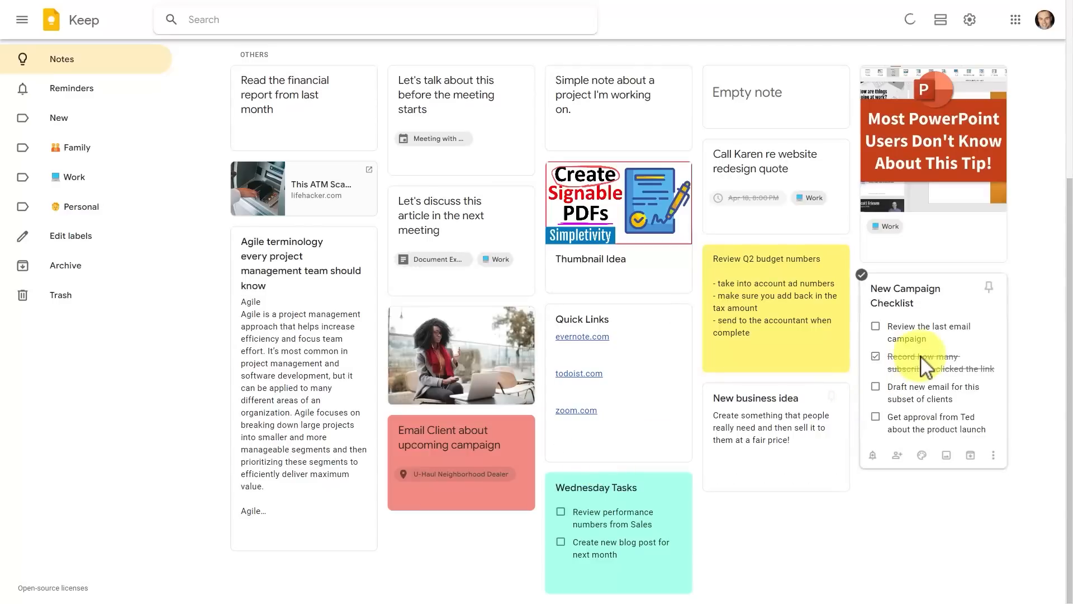
# - Check off "Draft new email for this subset of clients" in the New Campaign Checklist and close the note
pyautogui.click(923, 357)
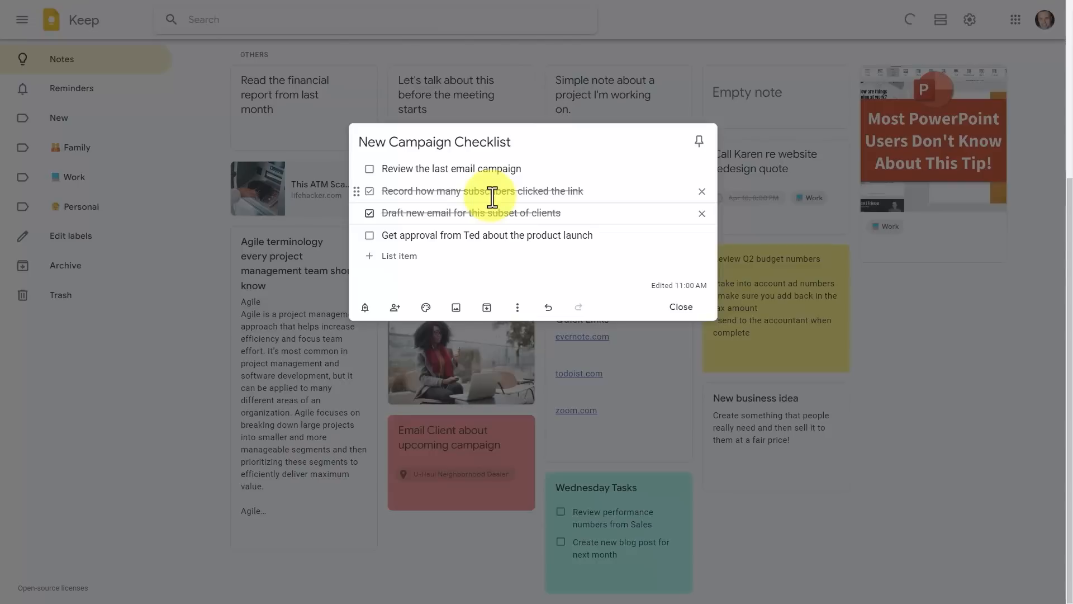
pyautogui.click(681, 307)
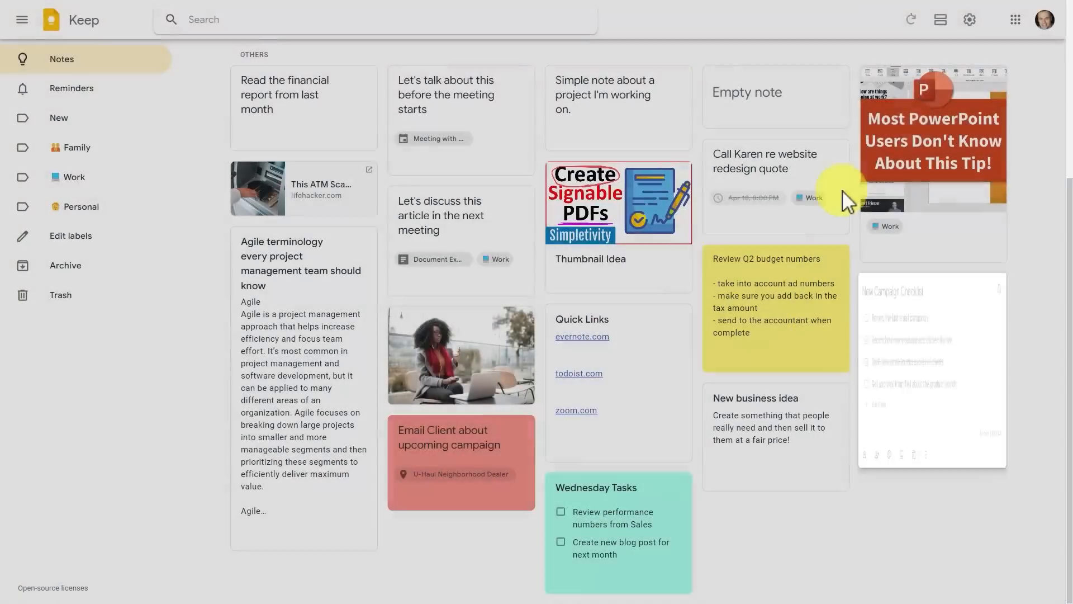
# - Turn moving checked items to the bottom back on in the settings and save
pyautogui.click(970, 20)
pyautogui.click(979, 48)
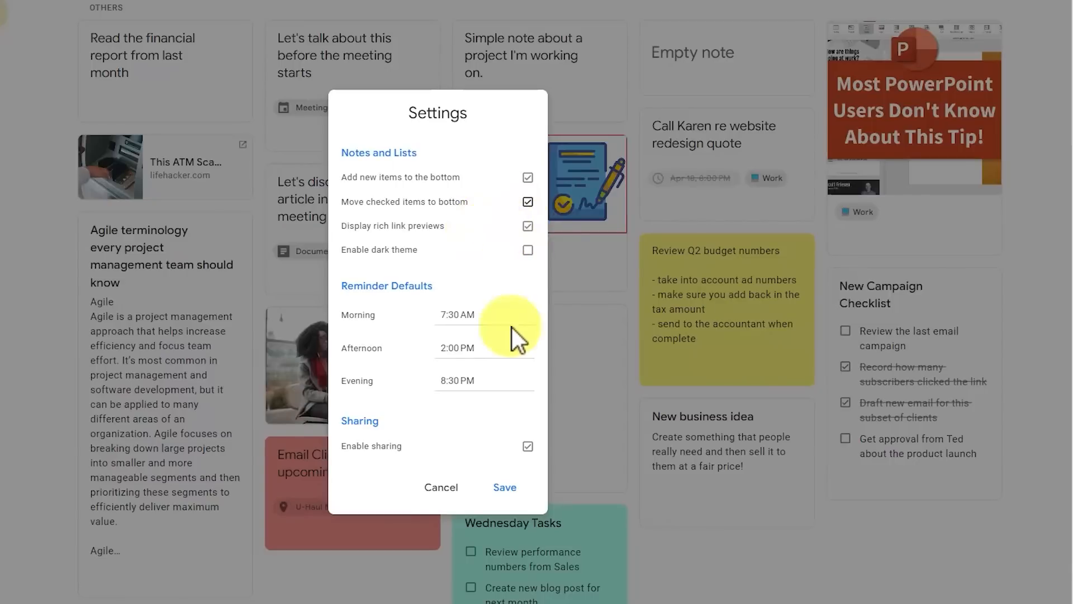
pyautogui.click(505, 487)
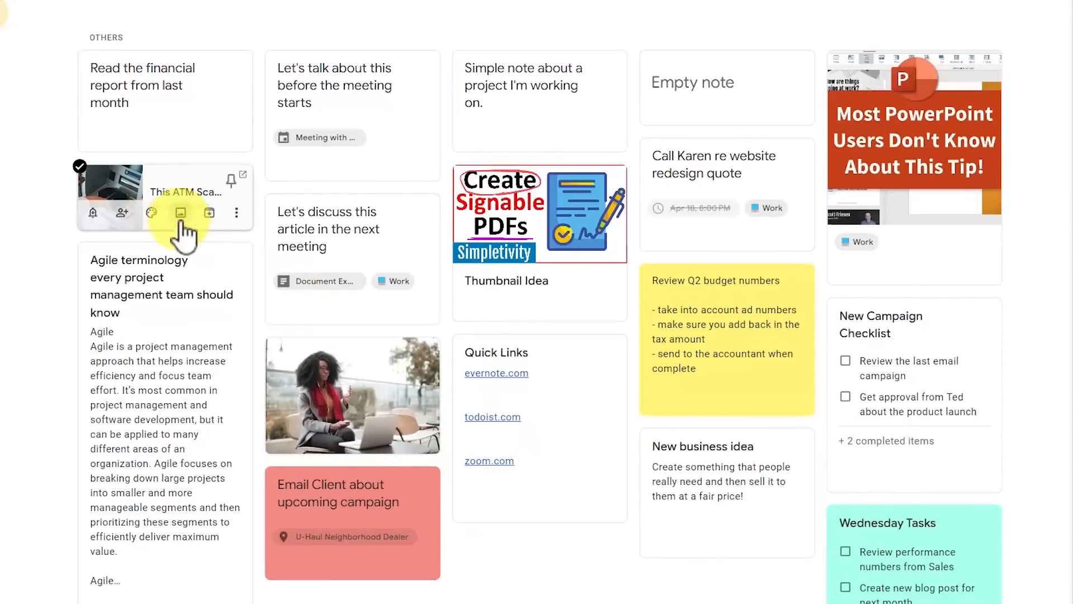
# - Open the ATM scam link note to examine its rich link preview, and close the note
pyautogui.click(176, 183)
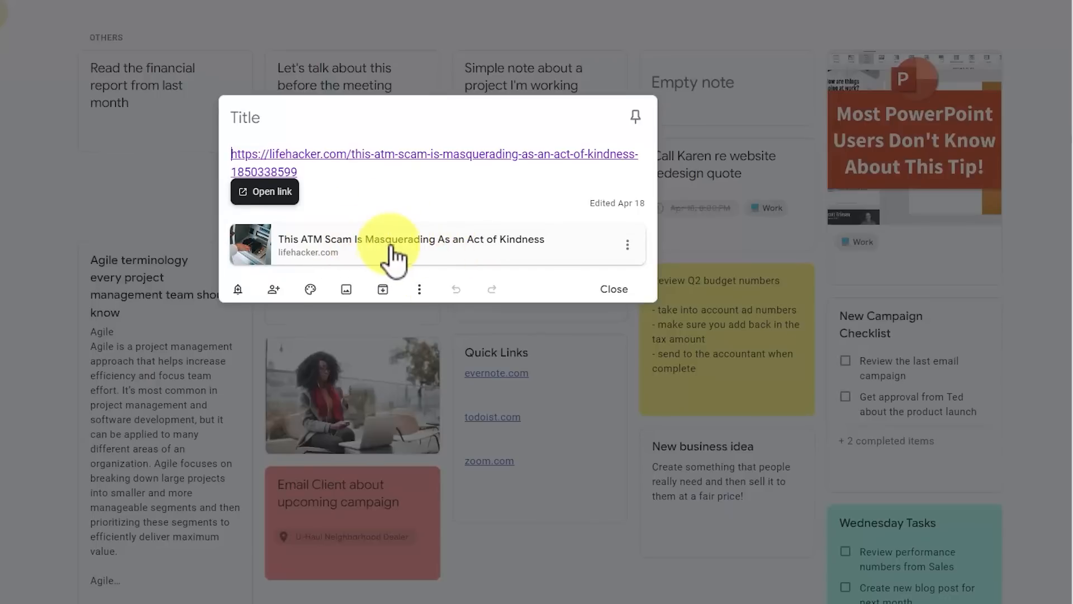
pyautogui.click(995, 1)
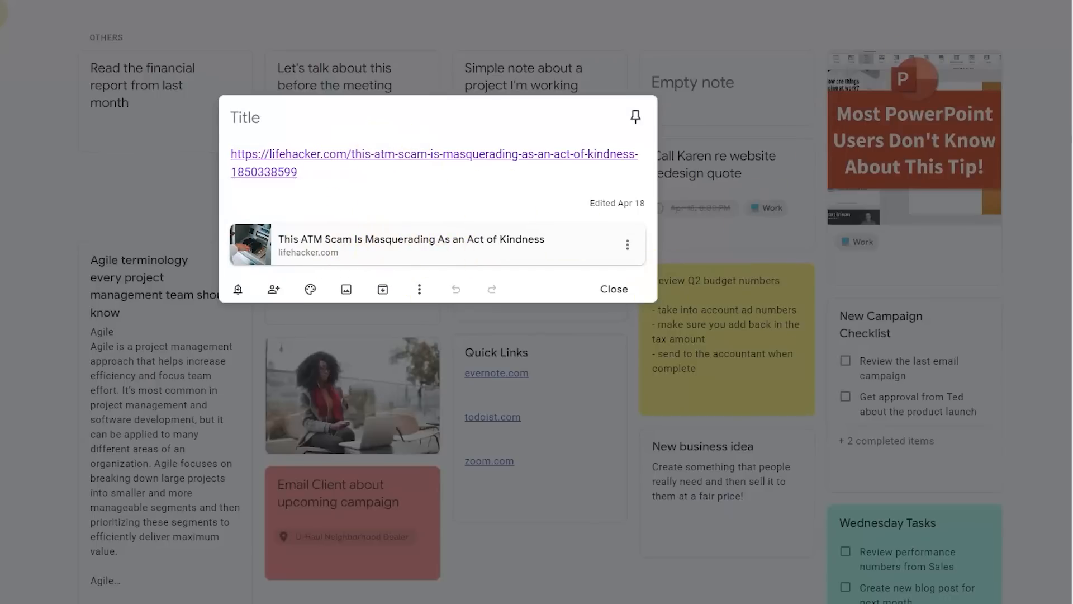
# - Enable the dark theme in the settings and save
pyautogui.click(967, 19)
pyautogui.click(979, 42)
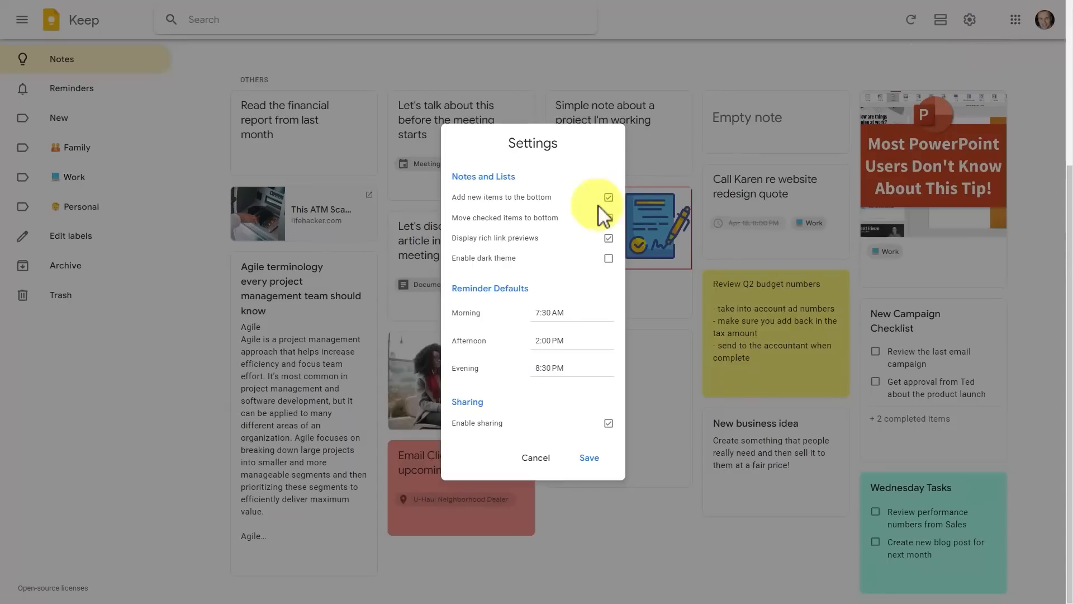
pyautogui.click(609, 258)
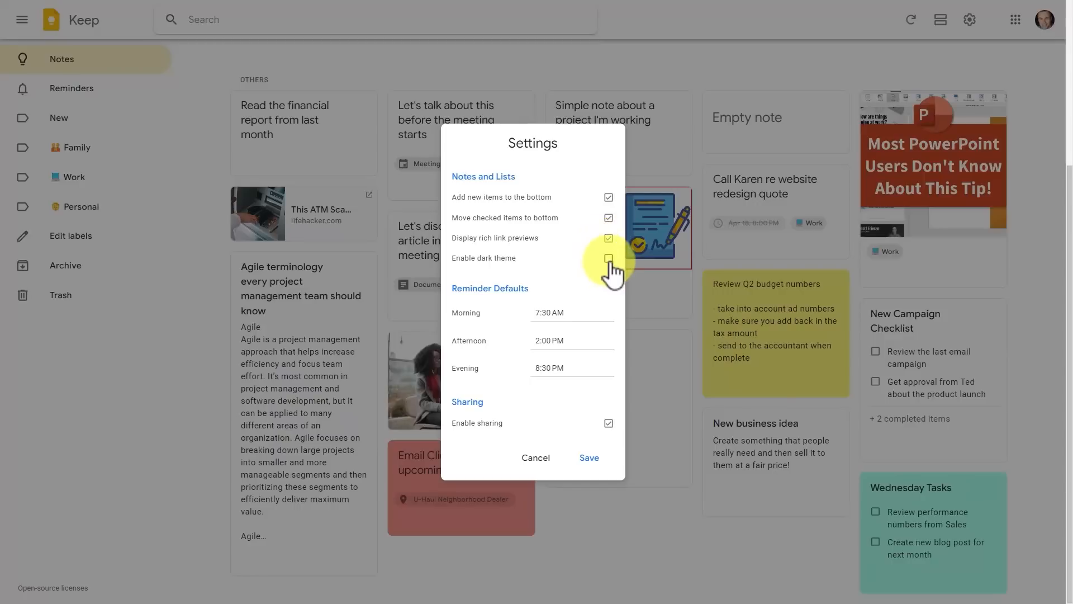
pyautogui.click(593, 464)
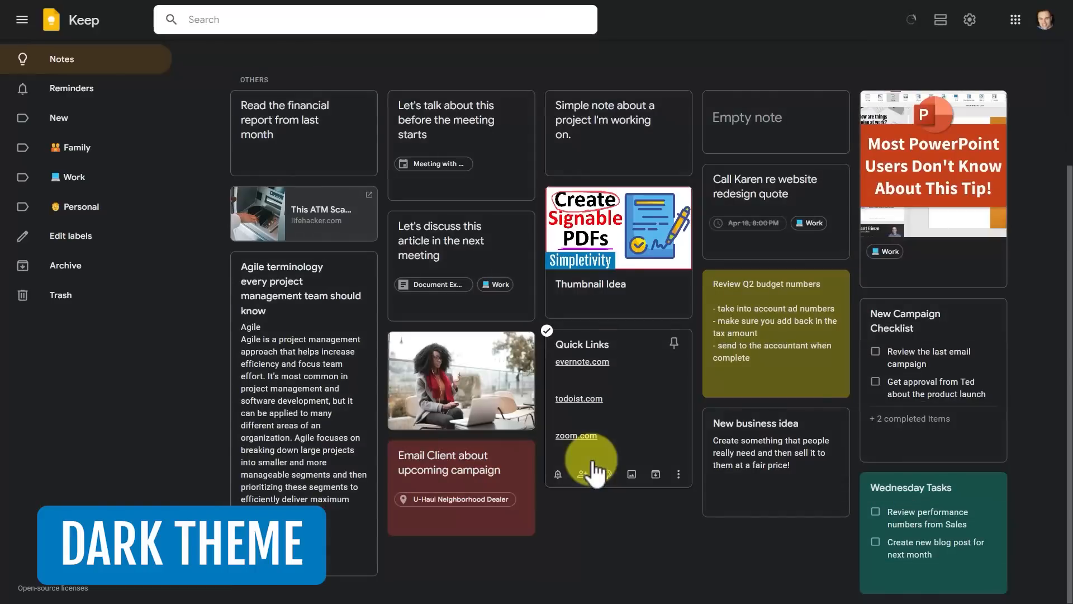
# - Turn the dark theme back off in the settings and save
pyautogui.click(970, 20)
pyautogui.click(982, 46)
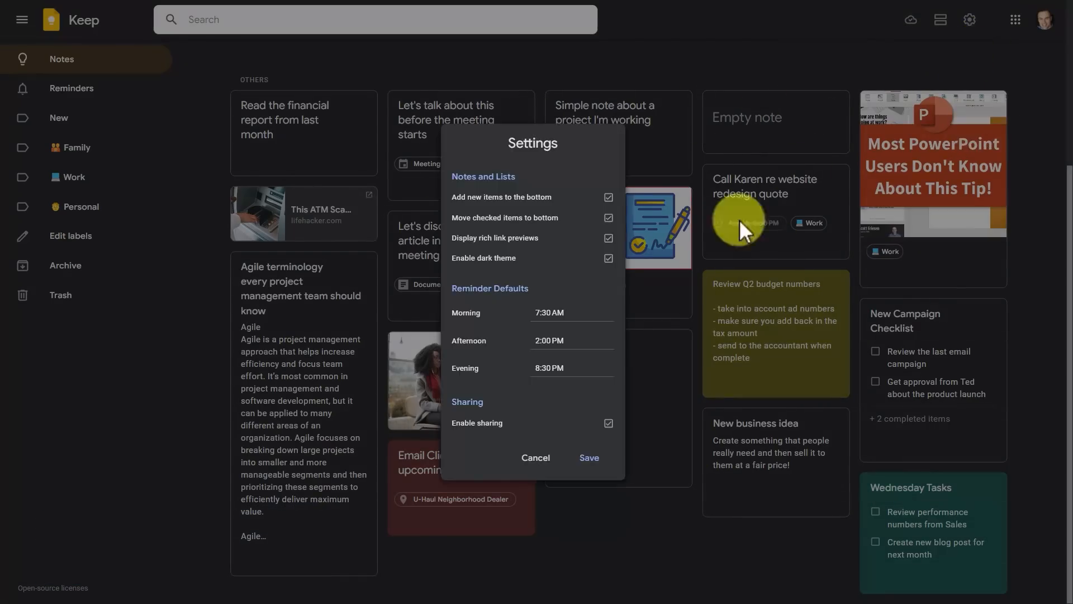
pyautogui.click(609, 259)
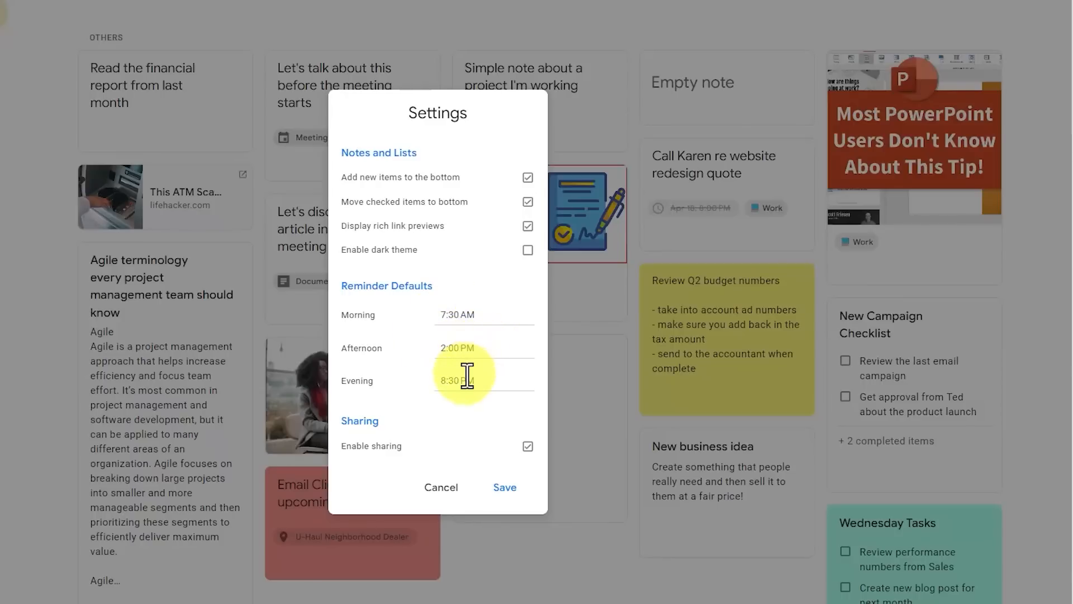
pyautogui.click(505, 490)
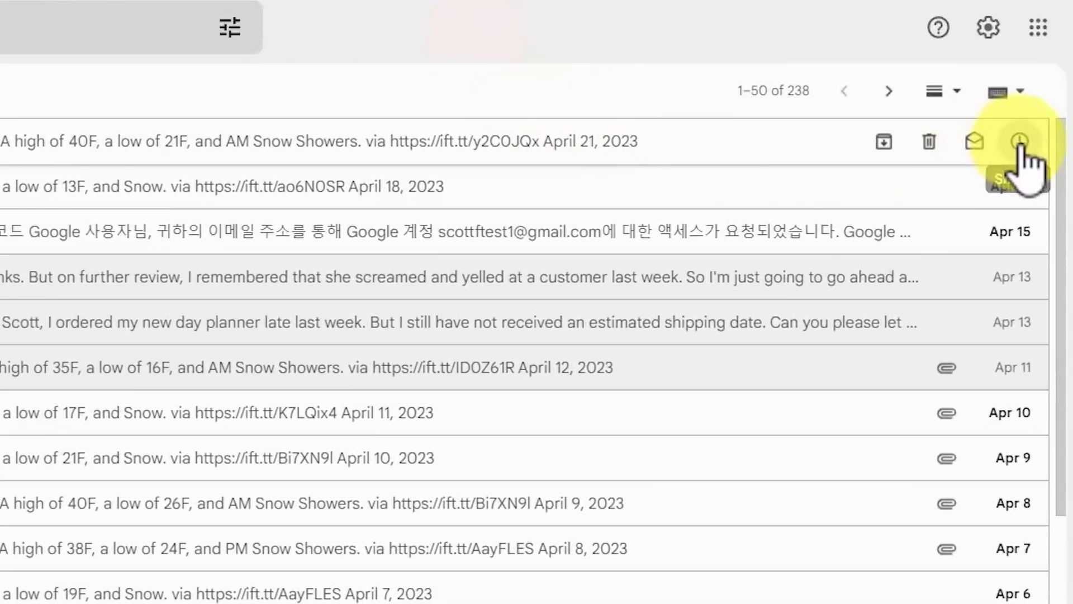
# - Check the snooze options in Gmail, return to Google Keep, set the default morning reminder time to 5:00 AM, and save
pyautogui.click(1016, 105)
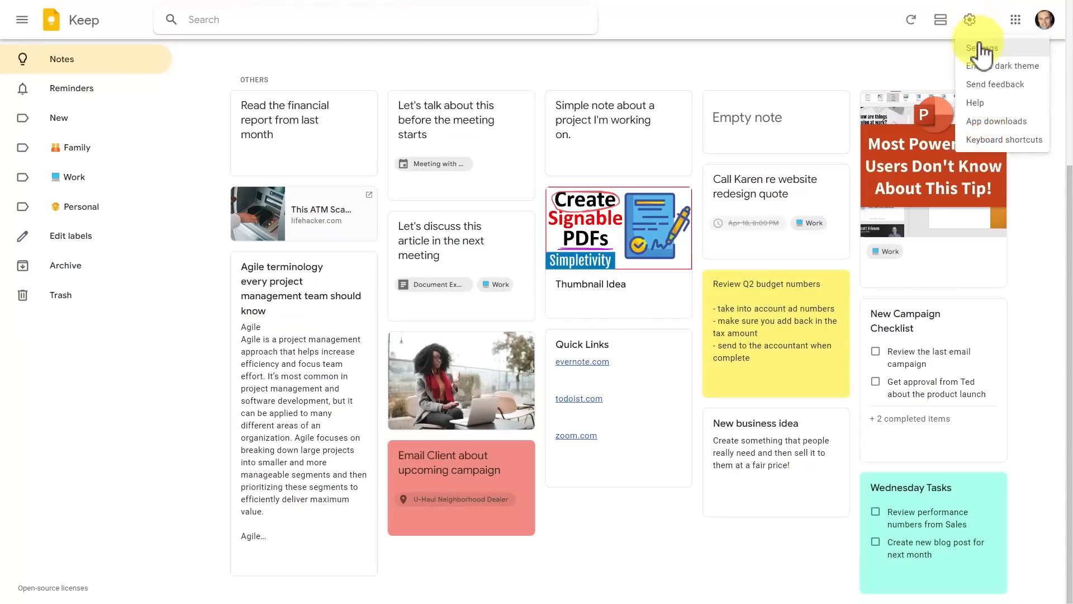
pyautogui.click(979, 48)
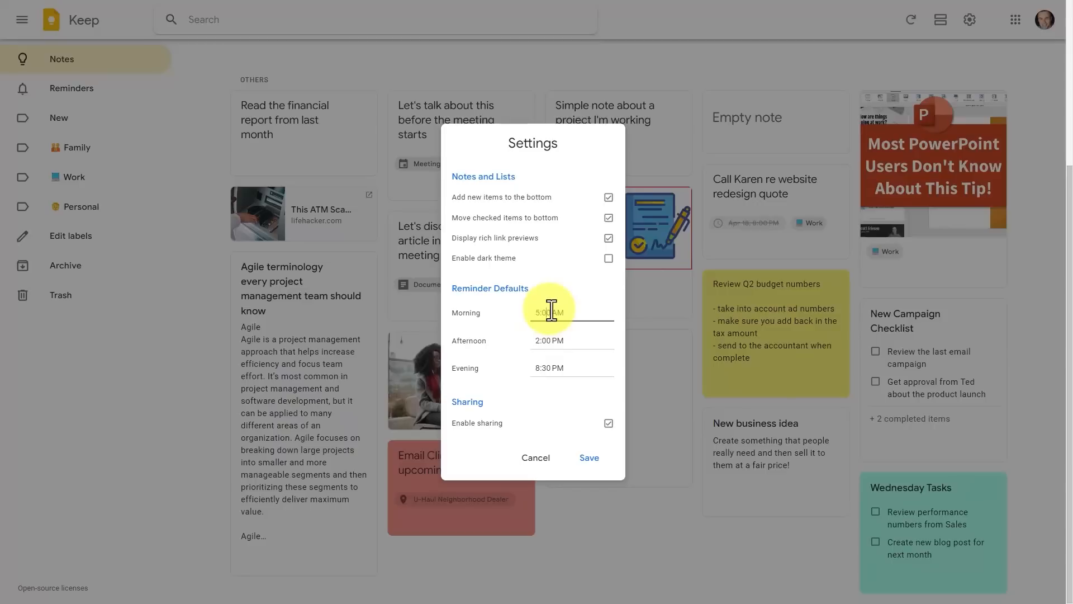
pyautogui.click(589, 459)
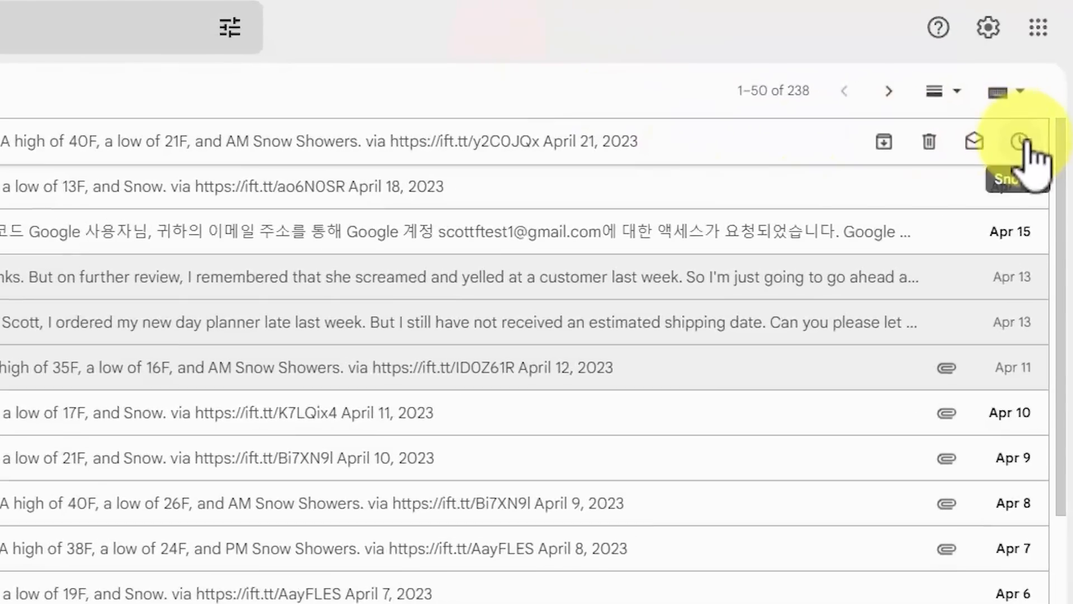
# - Switch to Gmail and examine the snooze times offered for the newest email
pyautogui.click(1014, 82)
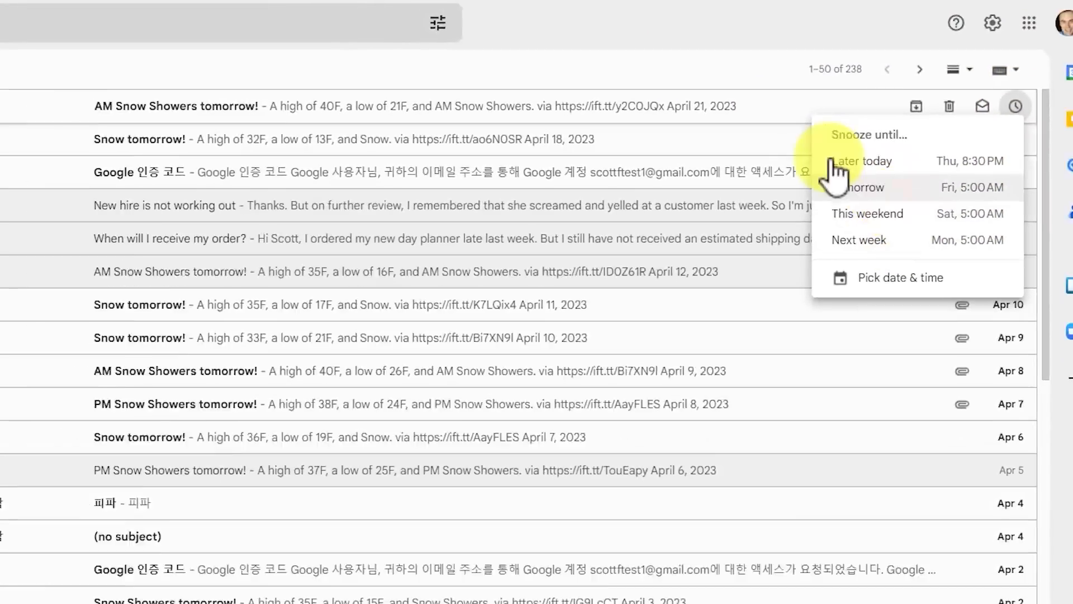
pyautogui.click(469, 33)
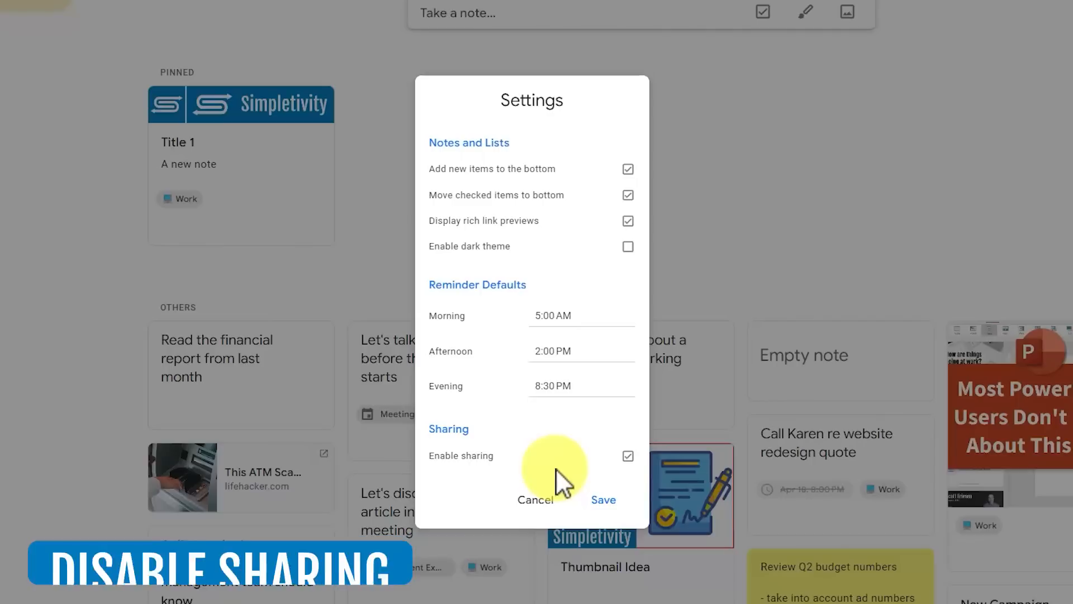
# - Disable sharing in the Google Keep settings and save
pyautogui.click(628, 455)
pyautogui.click(604, 500)
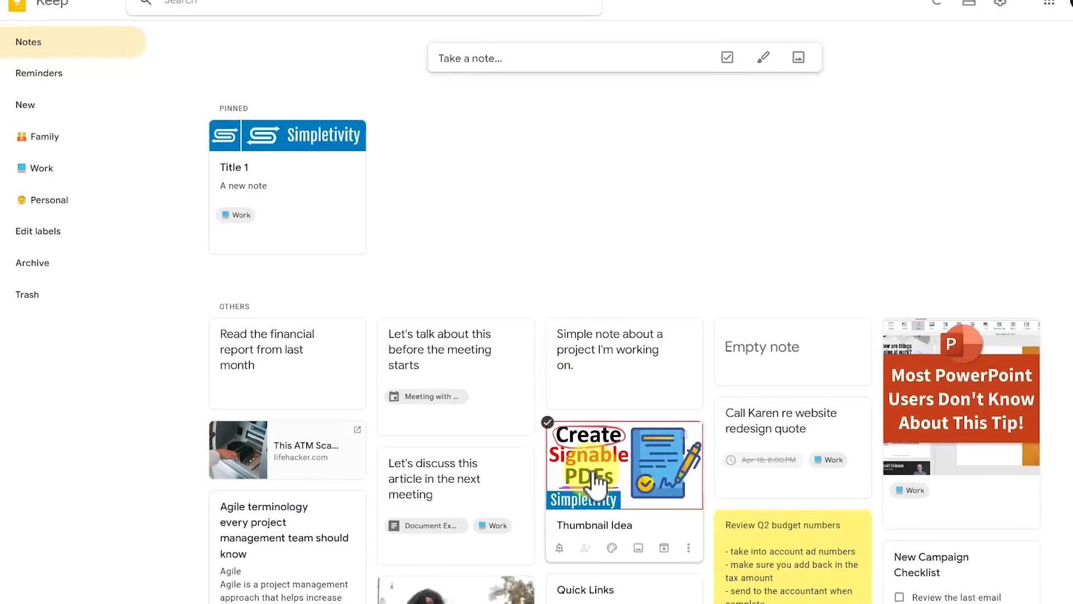